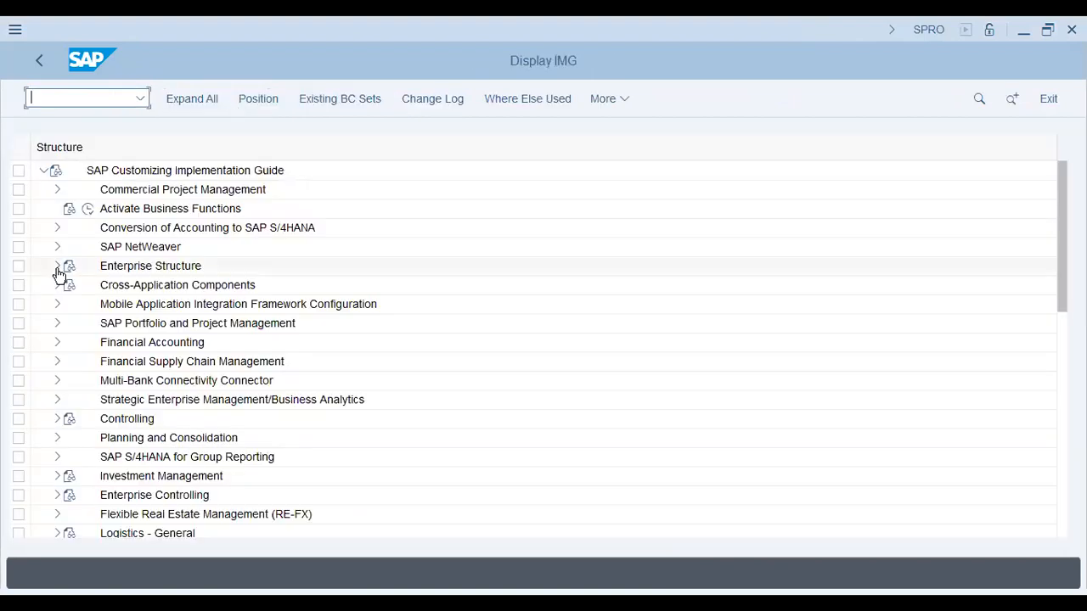
Expand Financial Accounting, General Ledger Accounting, Master Data, G/L Accounts and Preparations in the customizing structure
click(109, 346)
click(128, 344)
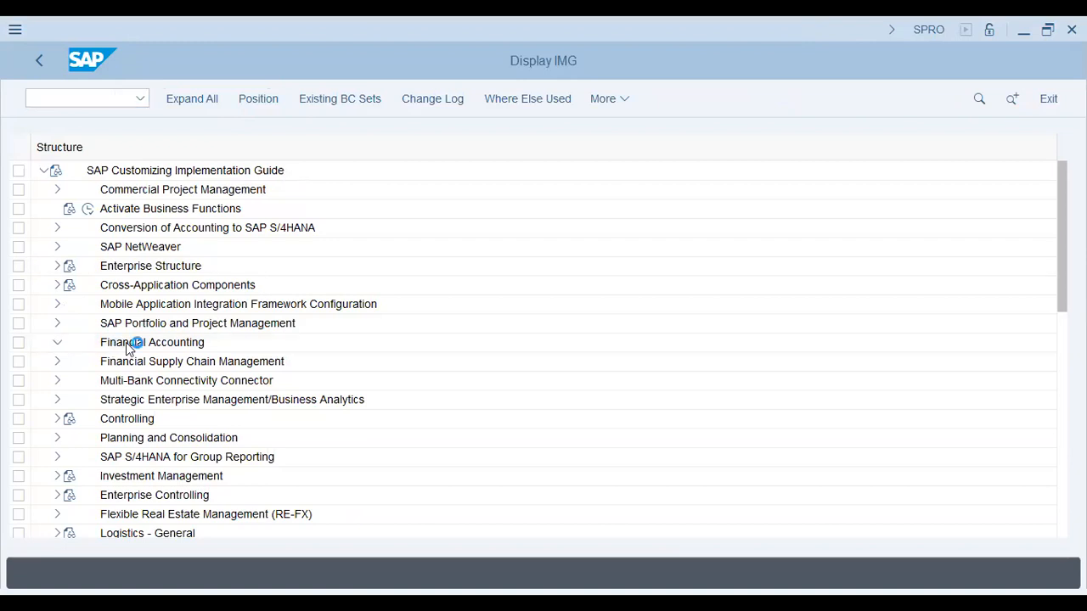
click(69, 324)
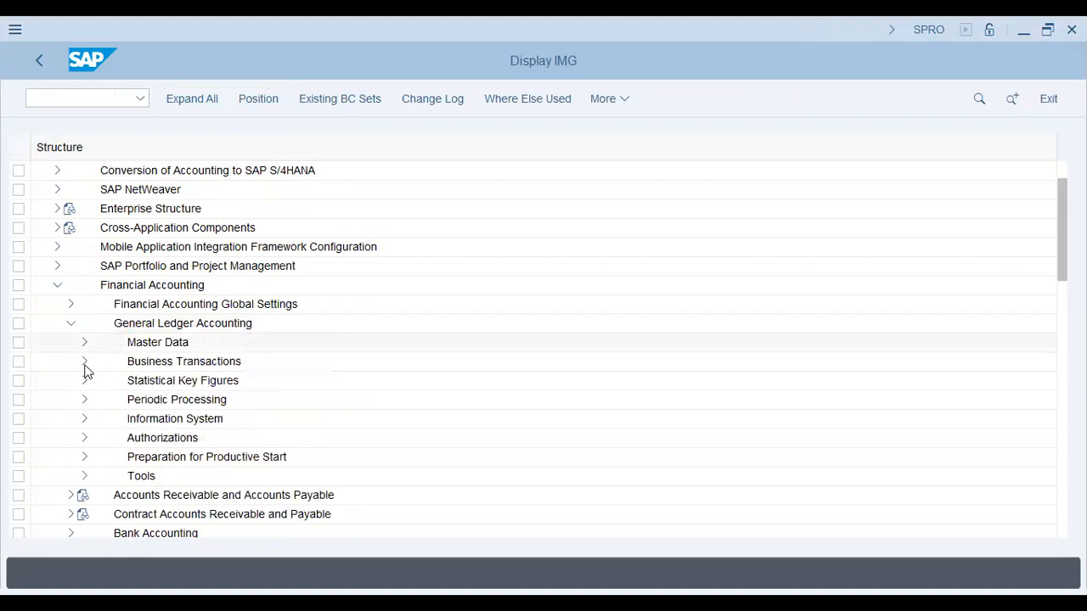
click(85, 363)
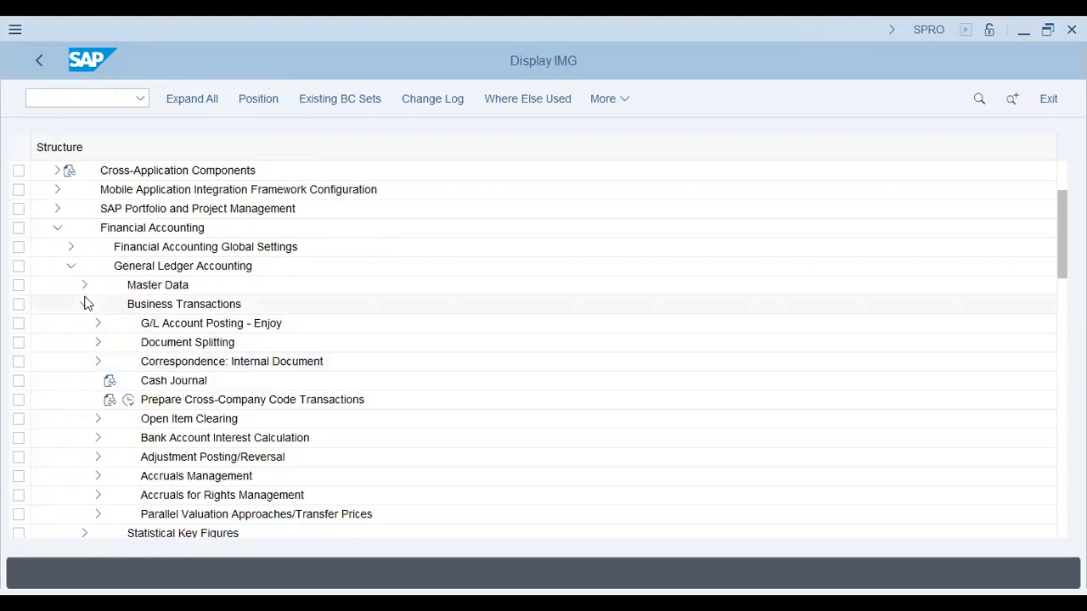
click(85, 304)
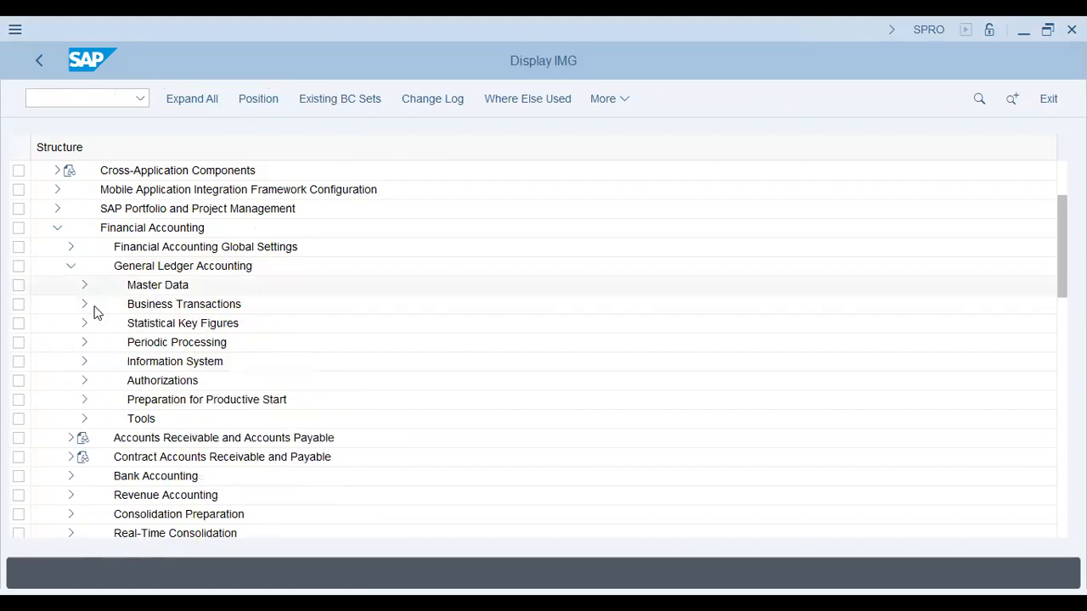
click(85, 286)
click(100, 304)
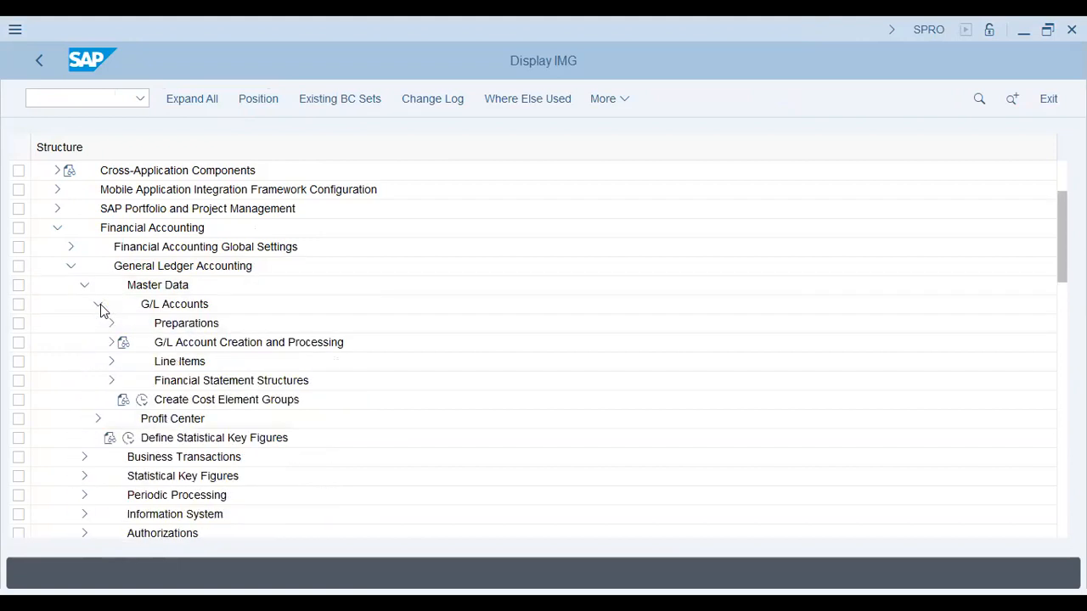
click(111, 324)
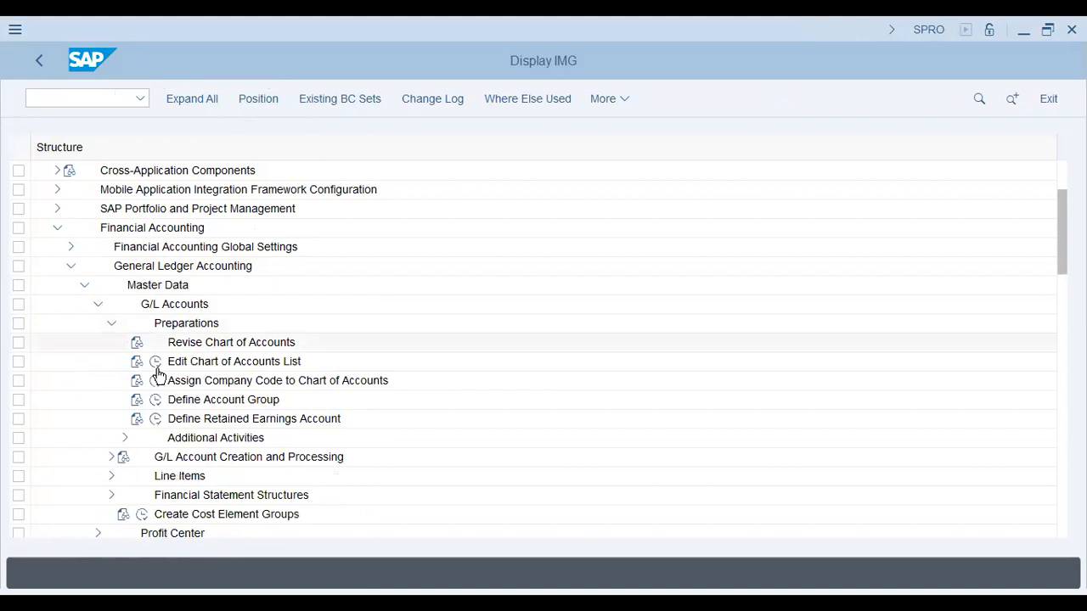
Review the retained earnings account assignment for chart of accounts AA42, return to the structure and collapse Preparations
click(157, 420)
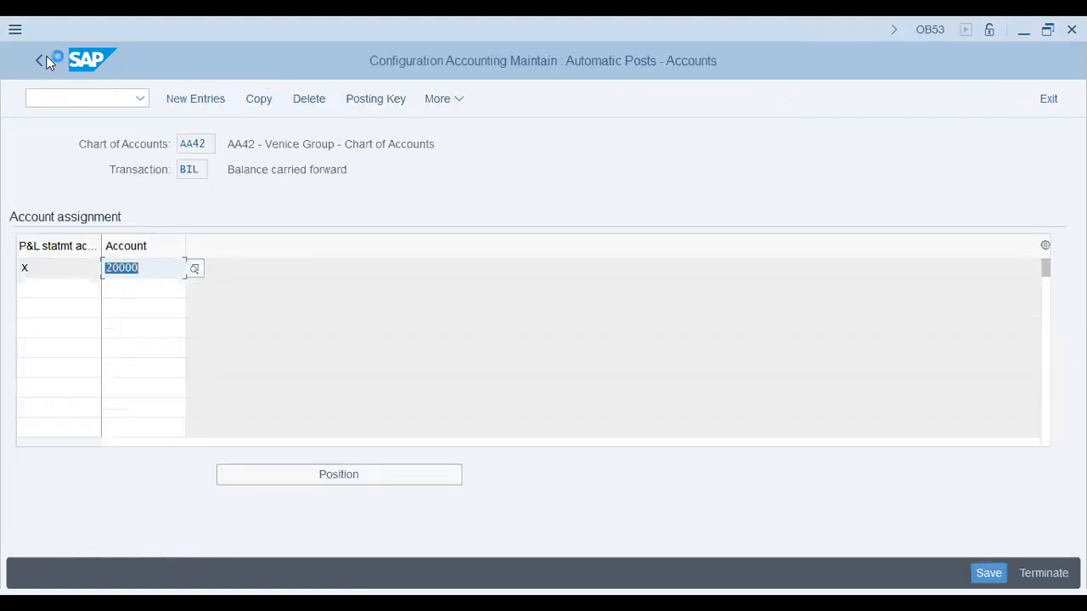
click(47, 62)
click(111, 323)
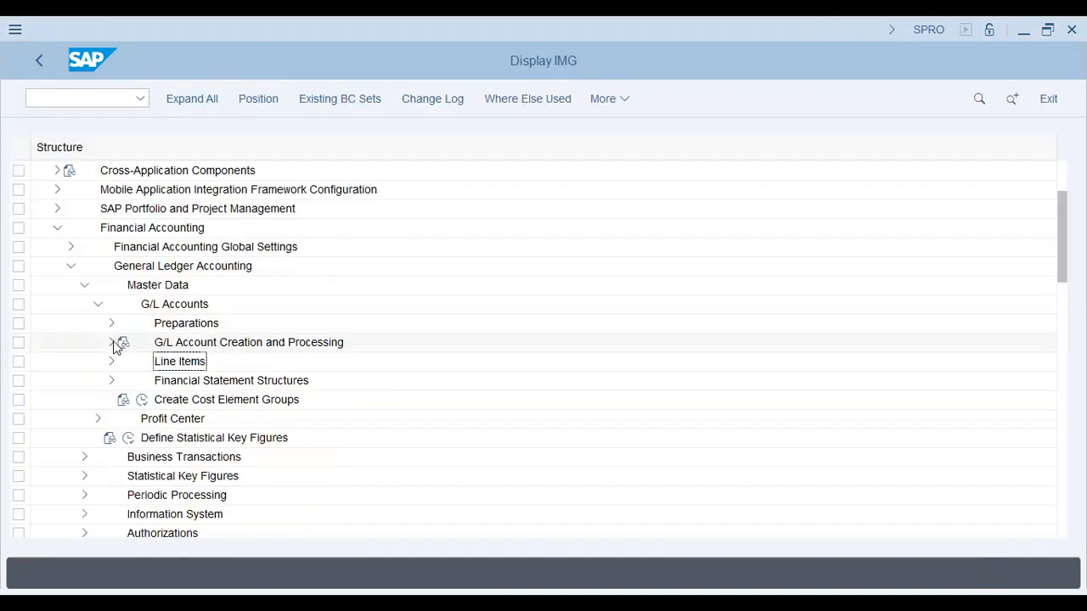
Open the Copy Company Code activity for copying G/L accounts, under the Alternative Methods of G/L Account Creation and Processing
click(113, 342)
click(205, 363)
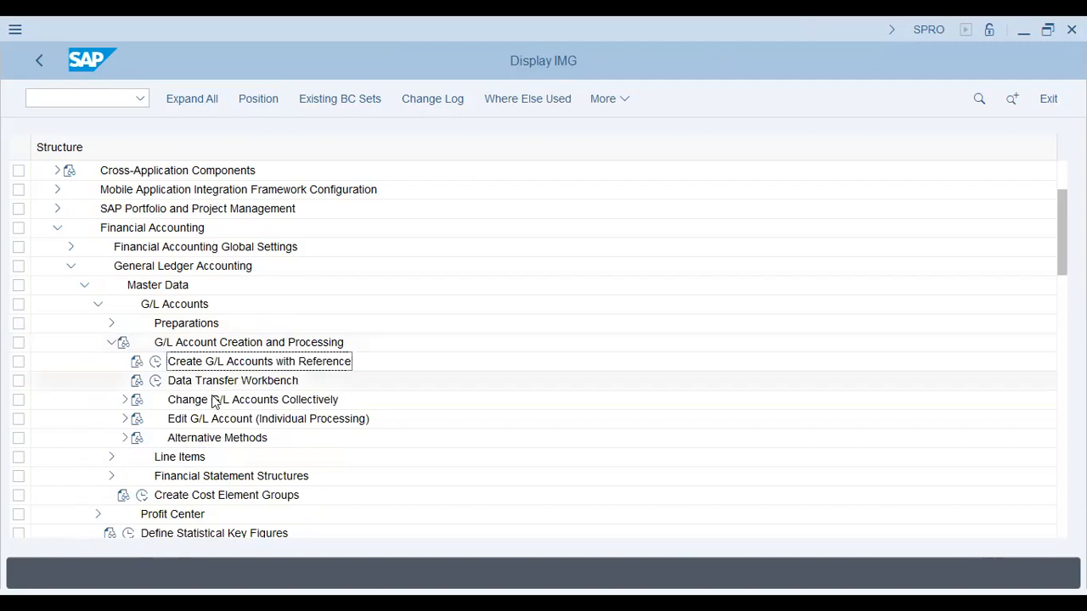
click(215, 402)
click(125, 439)
click(139, 458)
click(240, 480)
click(189, 494)
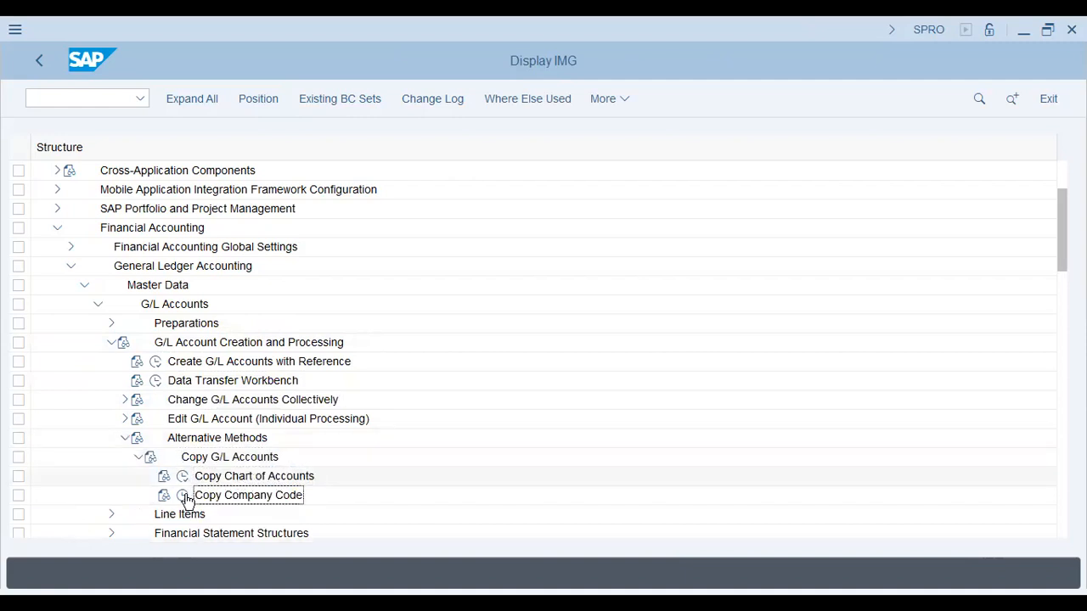
click(184, 496)
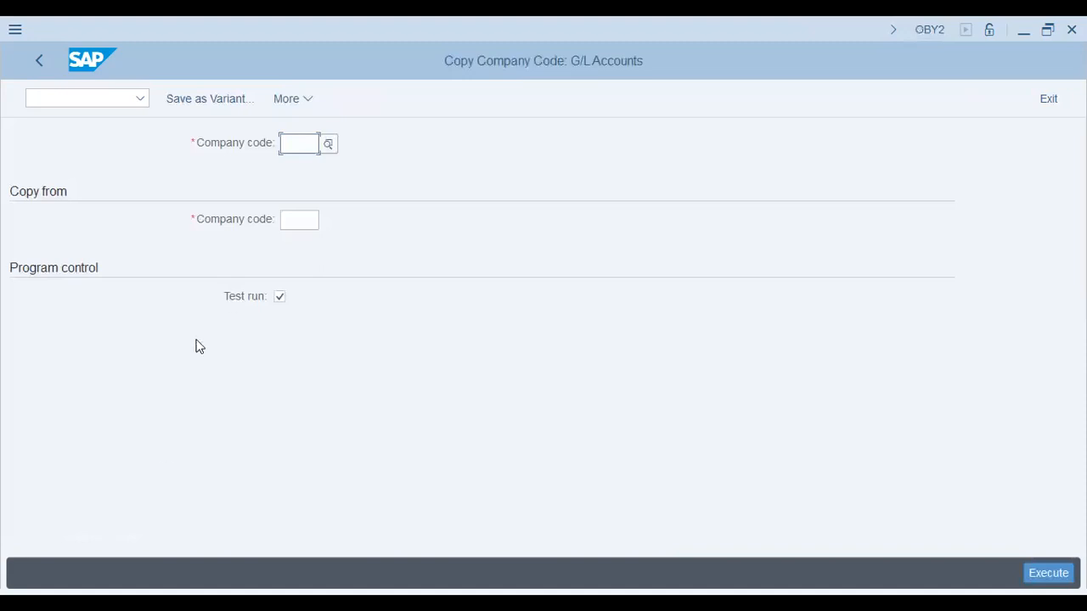
Try entering AA50 as the target company code and AA42 as the source, and return to the customizing structure
click(296, 142)
key(Tab)
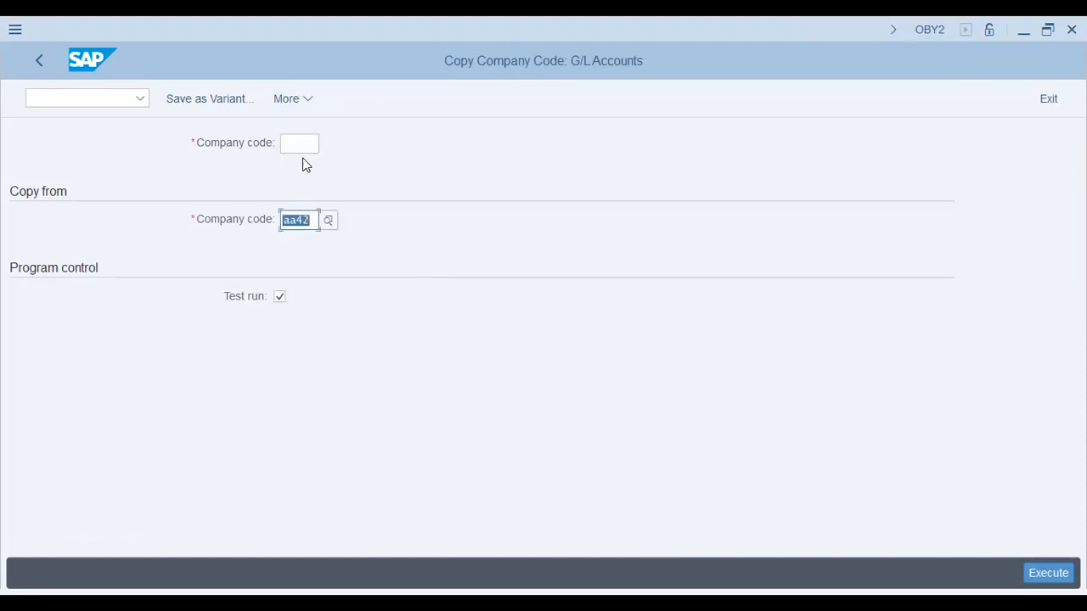
click(298, 144)
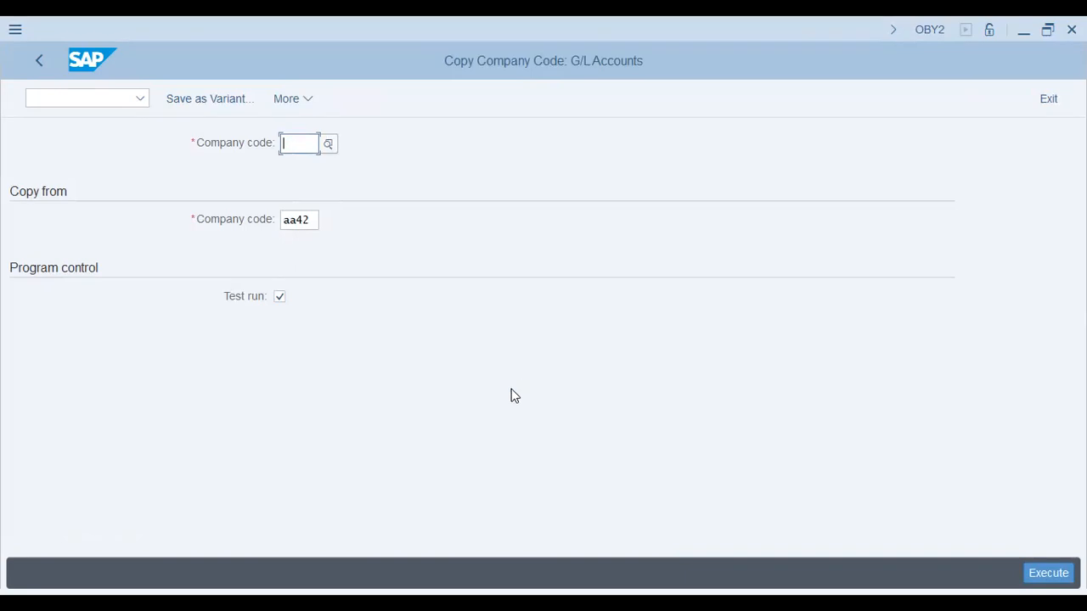
text(aa50)
key(Return)
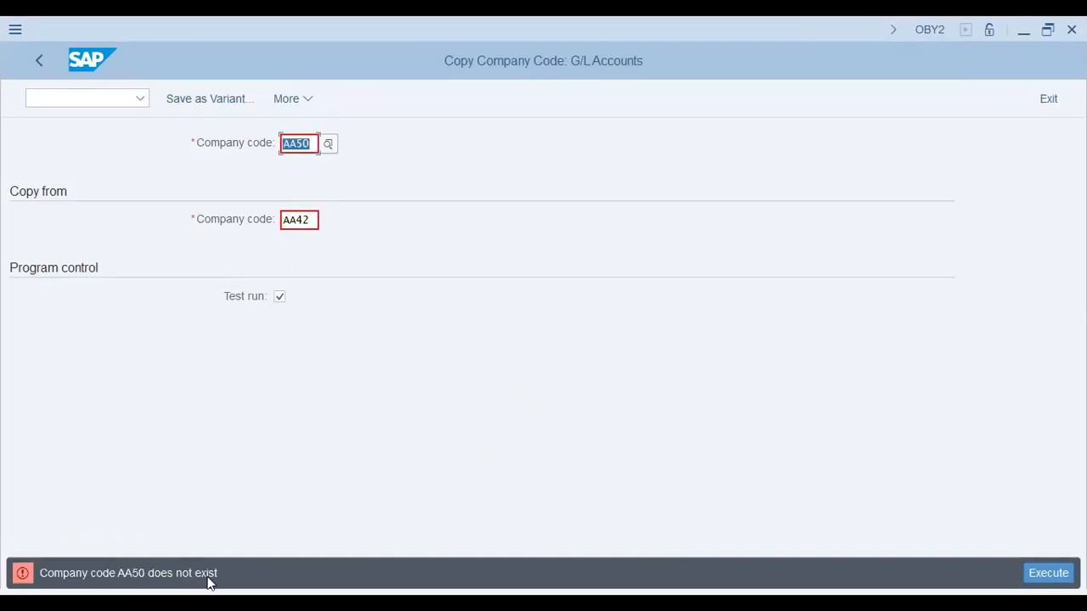
drag(213, 574, 138, 574)
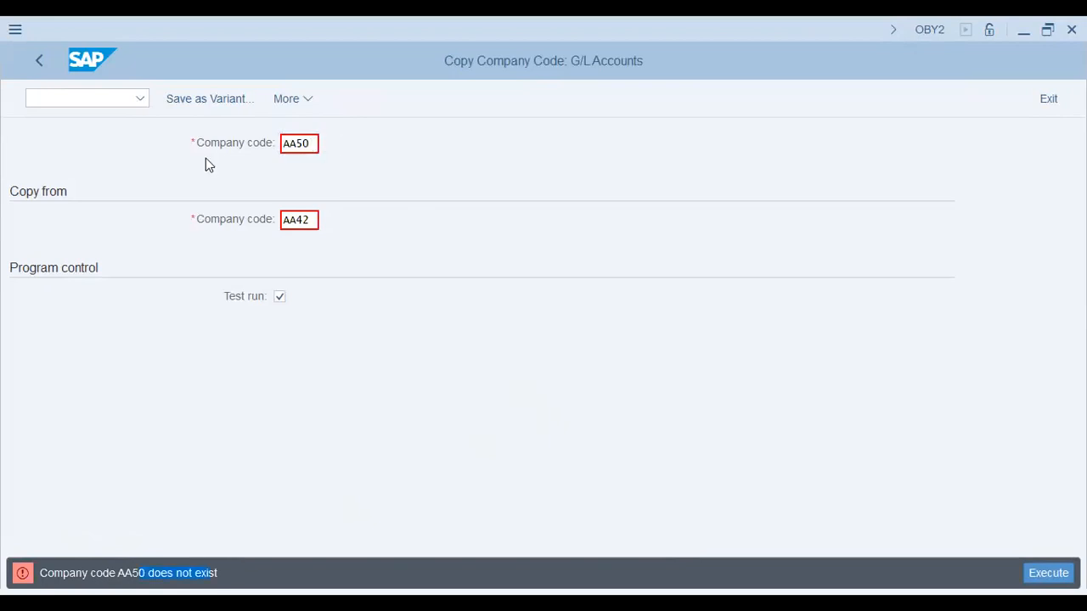
click(37, 56)
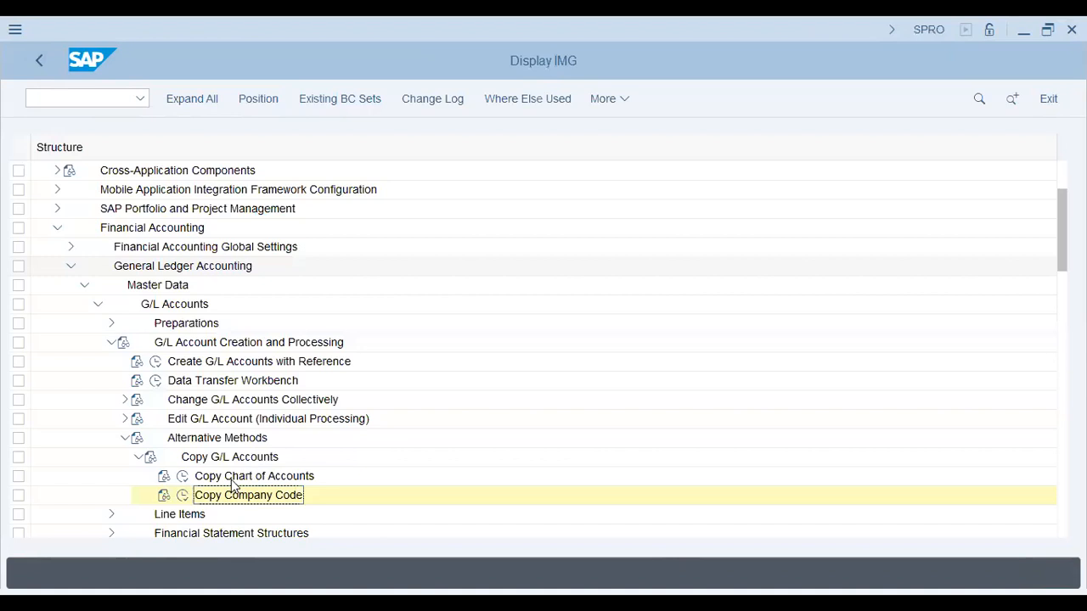
View the selectable areas of the Copy Chart of Accounts activity and return to the customizing structure
click(232, 480)
click(247, 499)
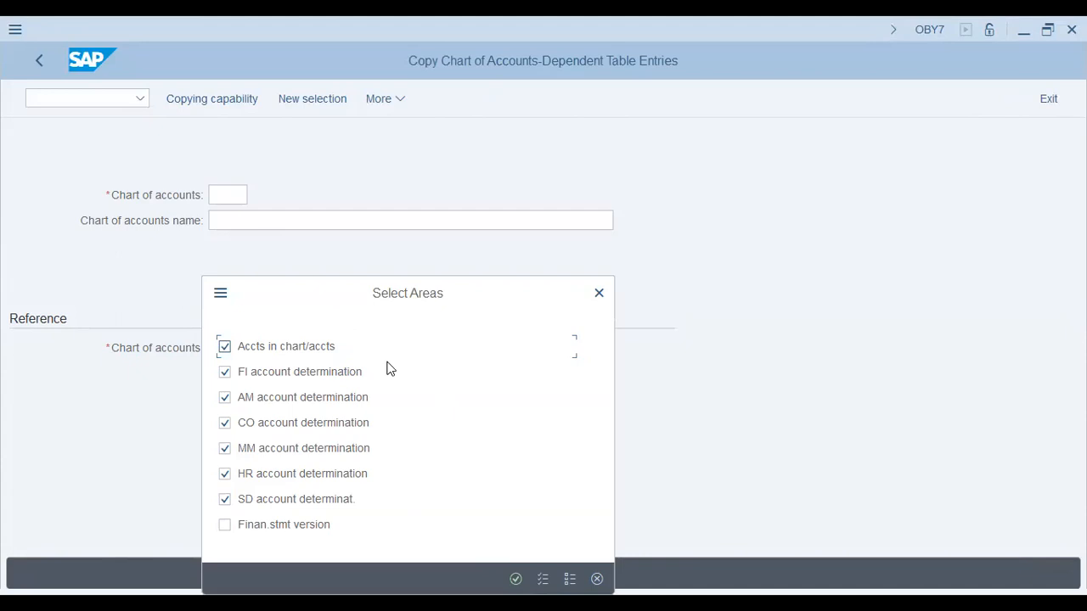
key(Escape)
Open Define Special Fields for Line Item Display under Line Items and examine the BSEG table entry
scroll(386, 369, down, 3)
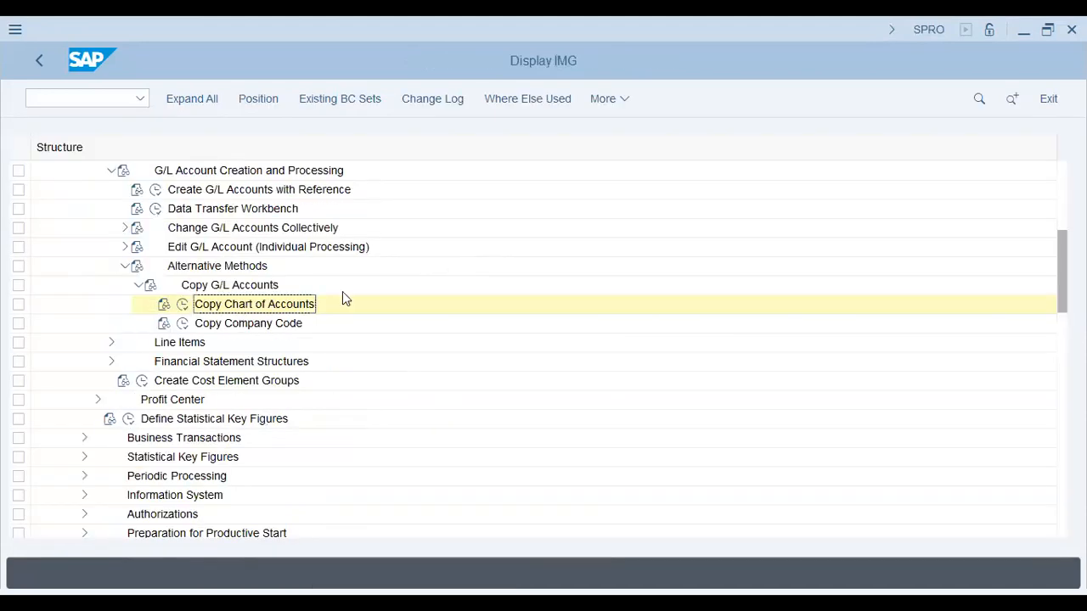
click(112, 342)
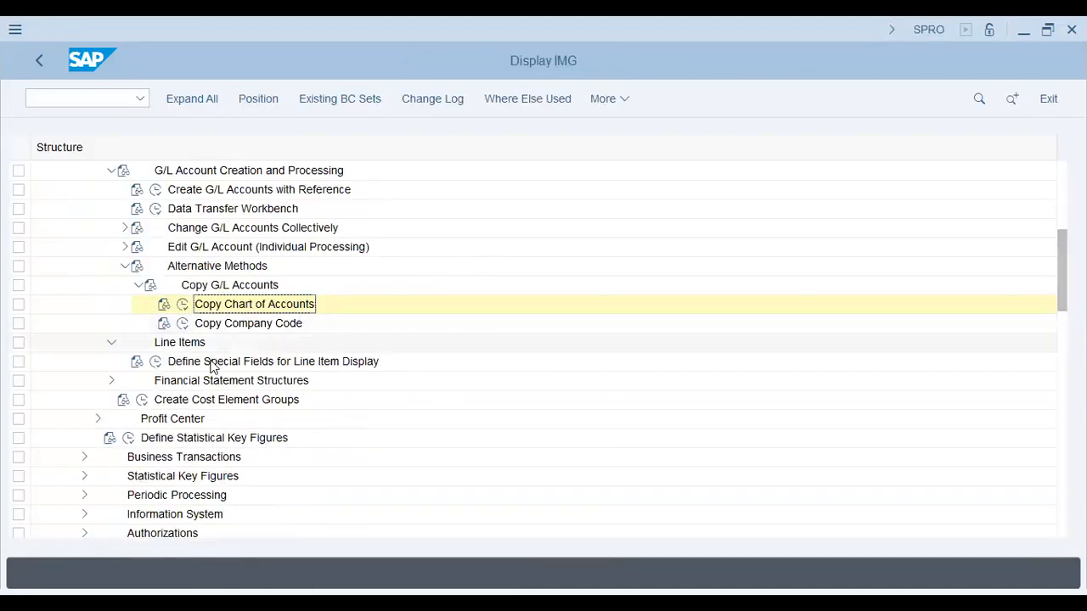
click(214, 367)
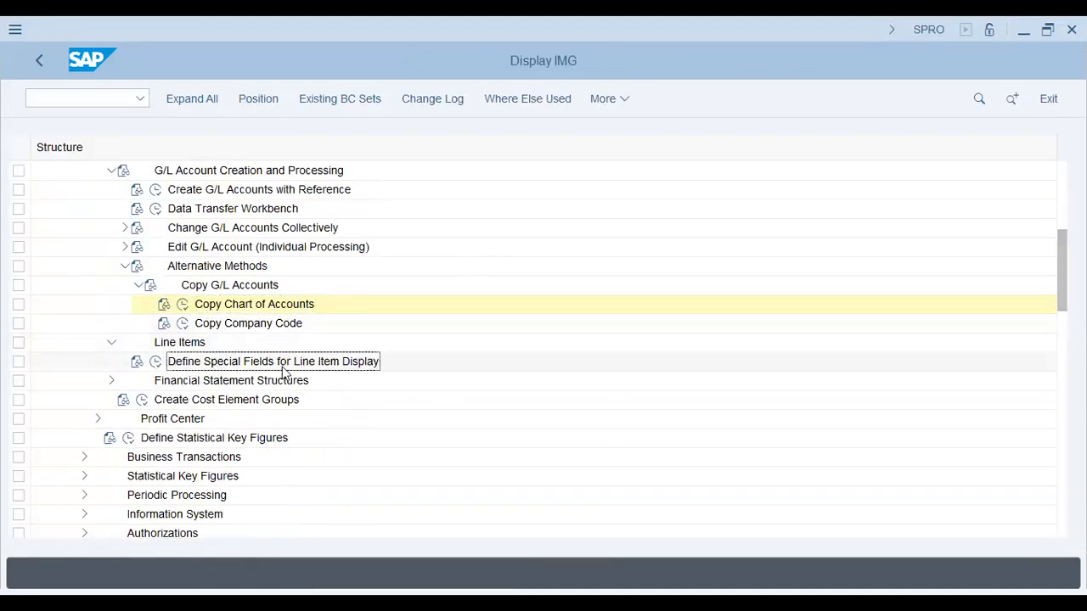
click(156, 362)
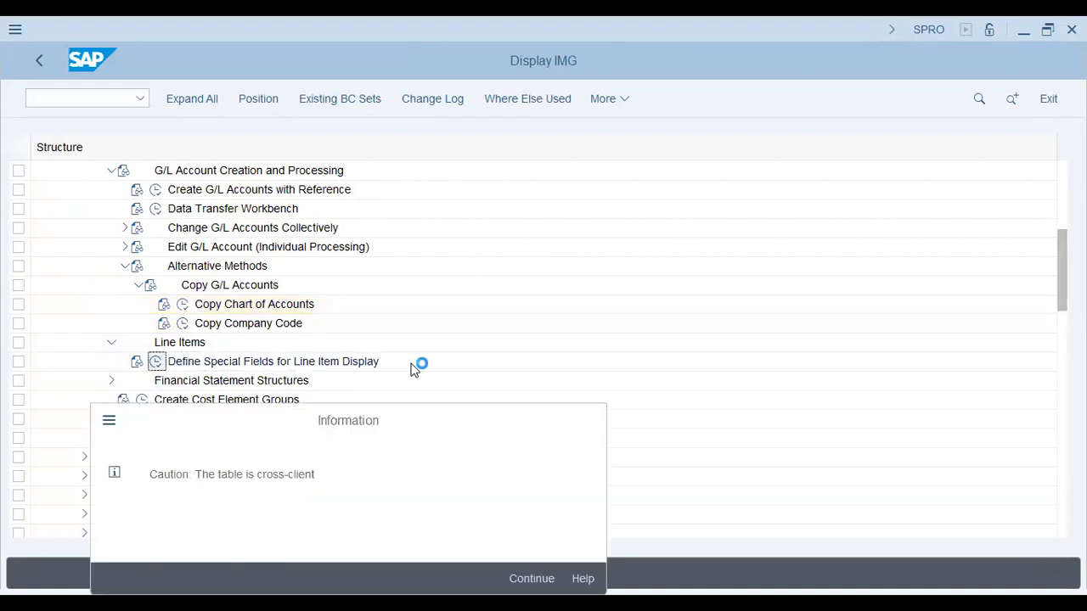
key(Return)
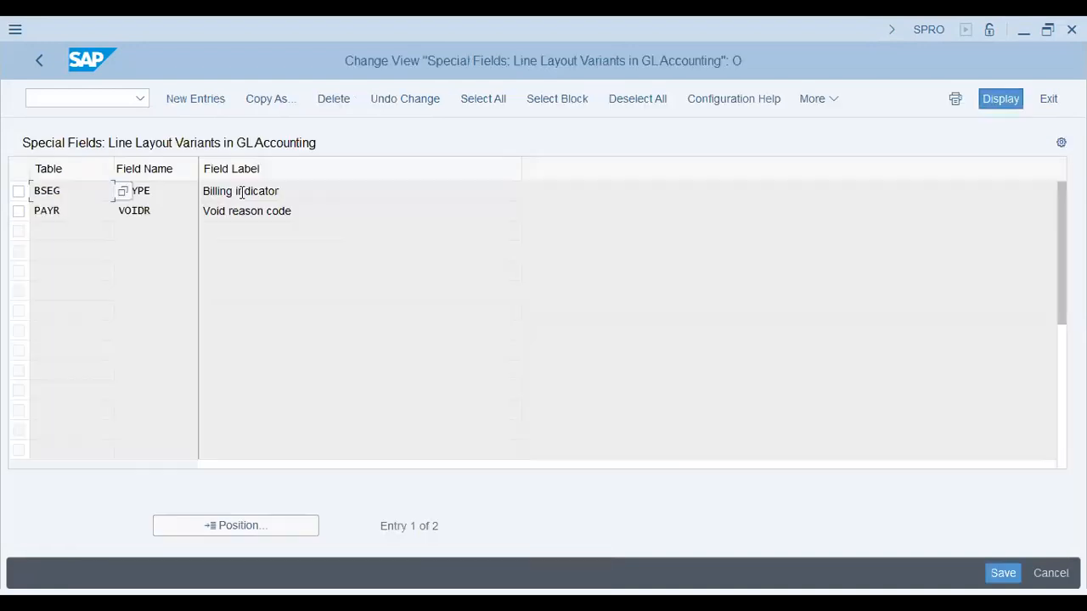
click(166, 190)
drag(61, 187, 1, 202)
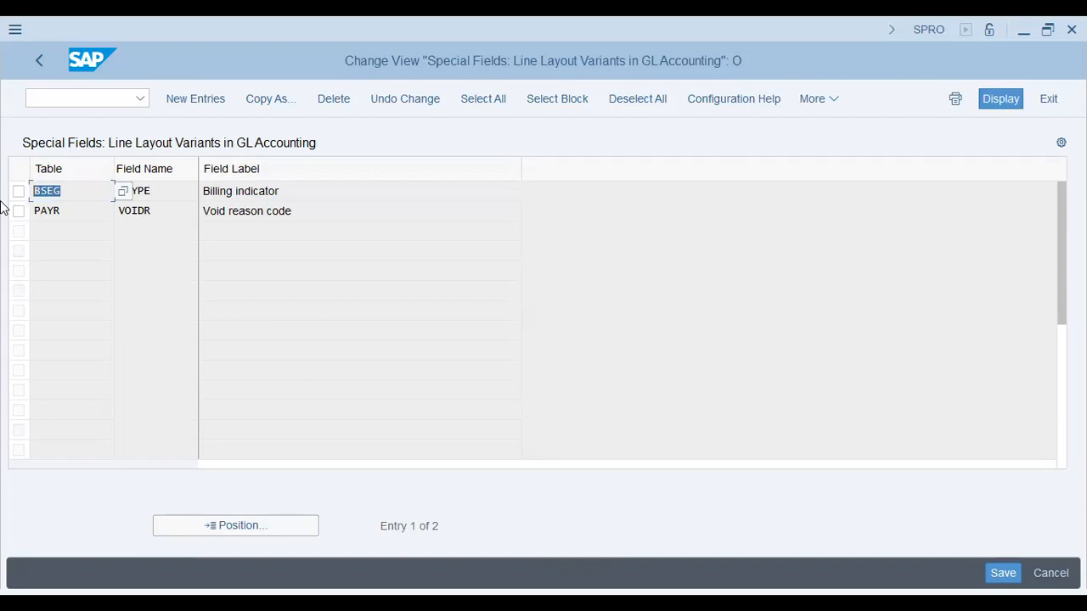
Open table maintenance SM30 in a separate session and look up the maintenance dialog for table BSEG
click(91, 98)
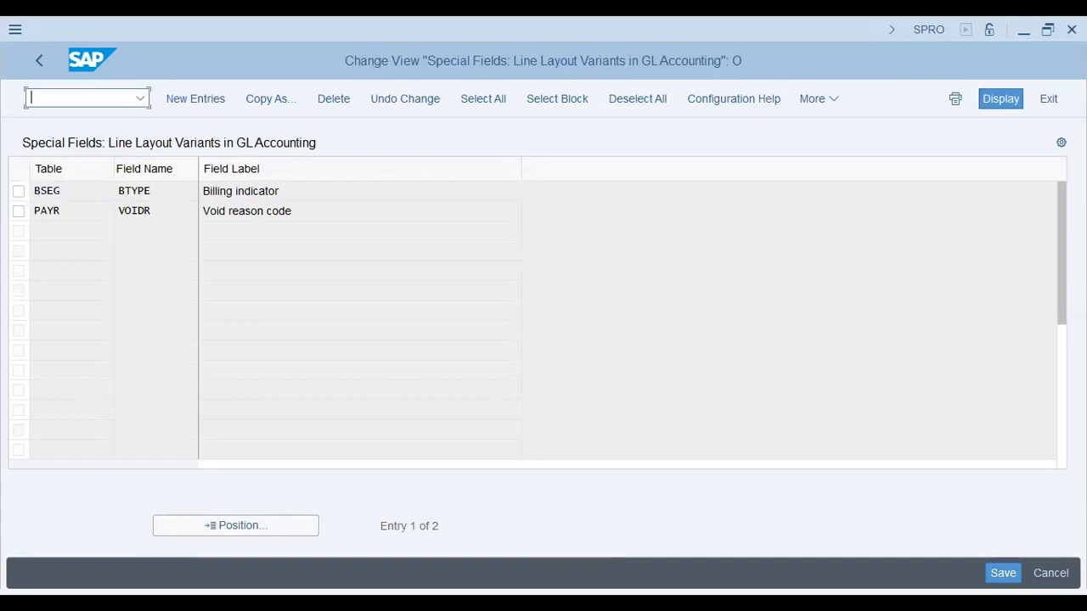
text(/o)
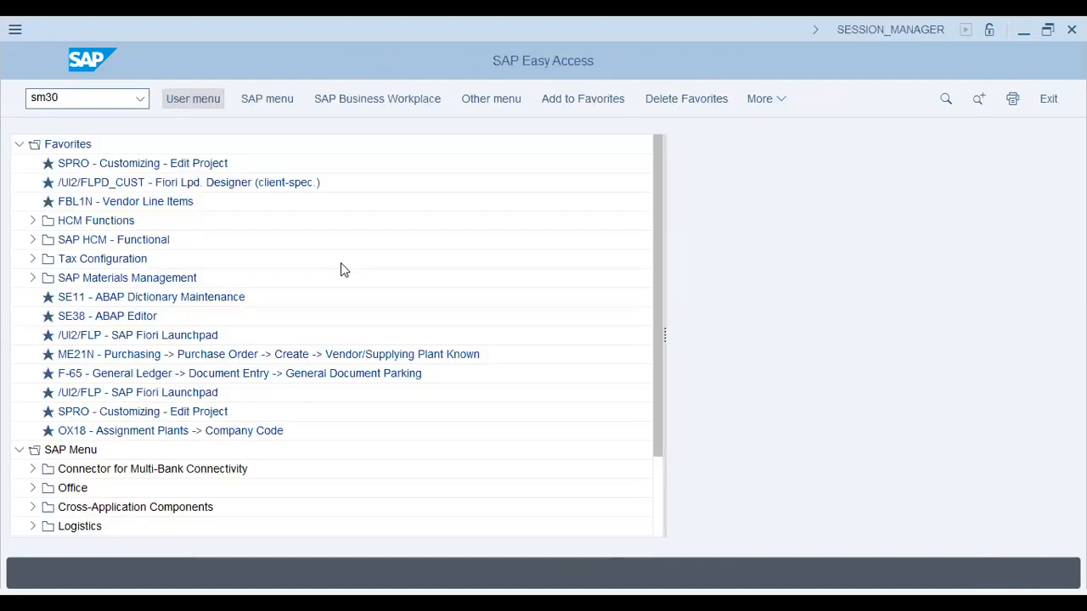
key(Return)
click(227, 100)
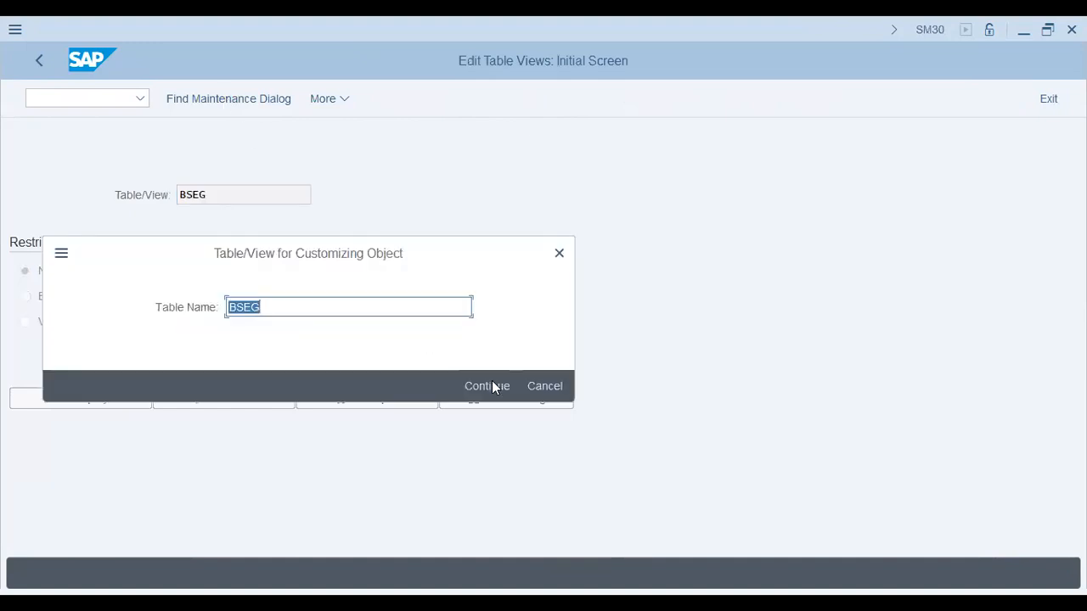
click(492, 385)
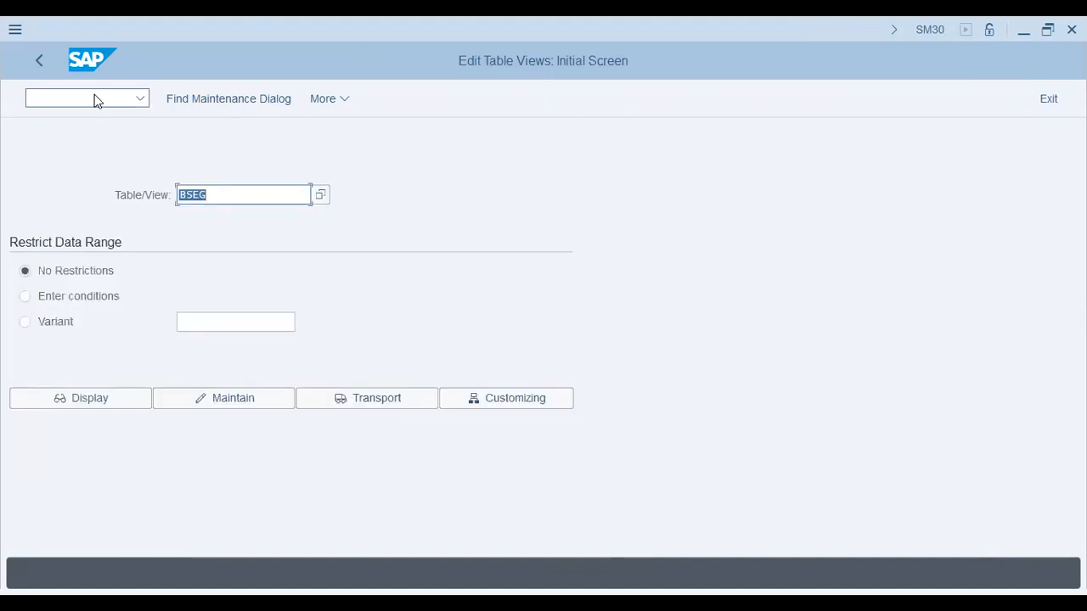
Switch to General Table Display (SE16N) and load the selection fields of table BSEG
click(95, 97)
text(/nse11)
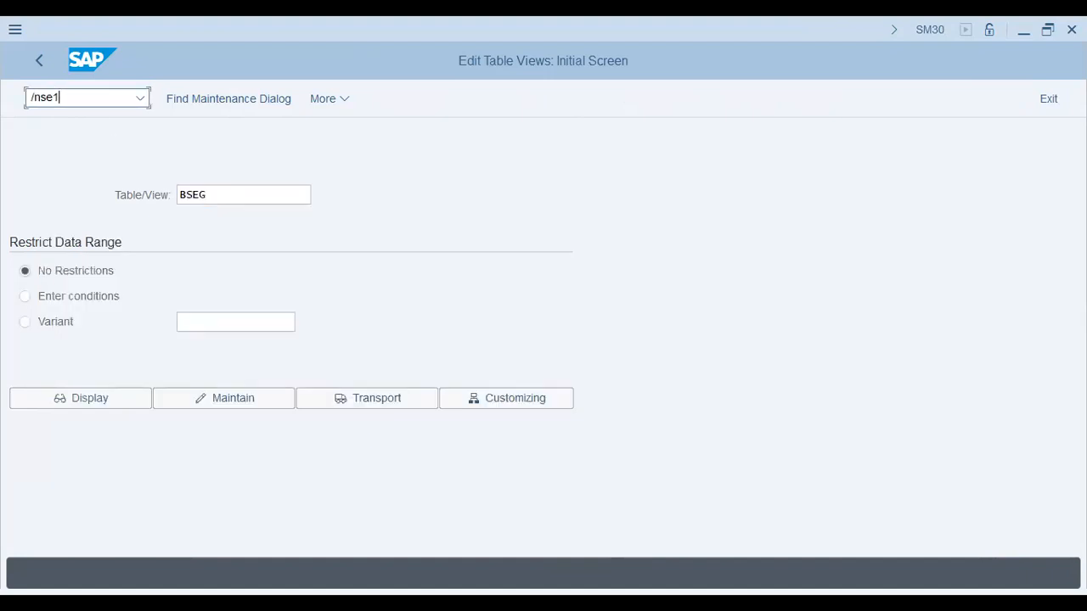
key(Return)
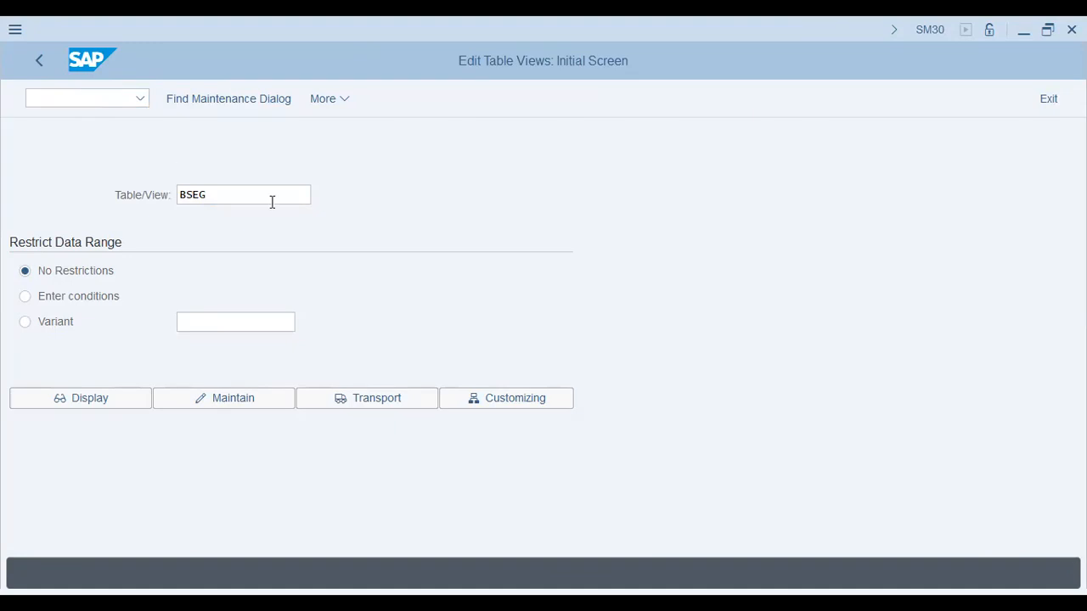
text(bseg)
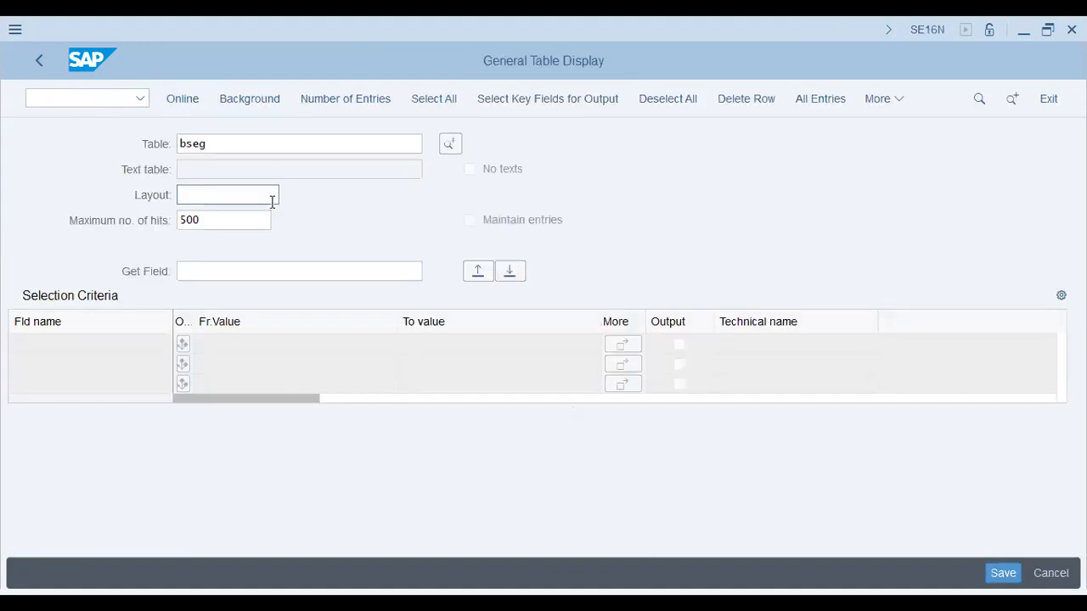
key(Return)
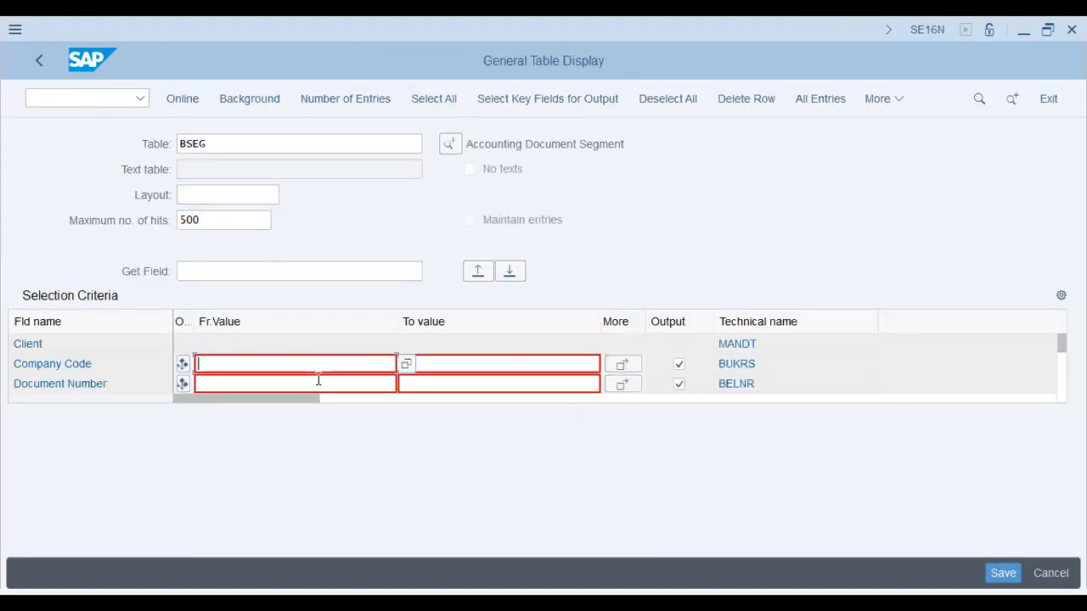
Look through the BSEG selection criteria down to the payment terms and days fields
key(alt+Tab)
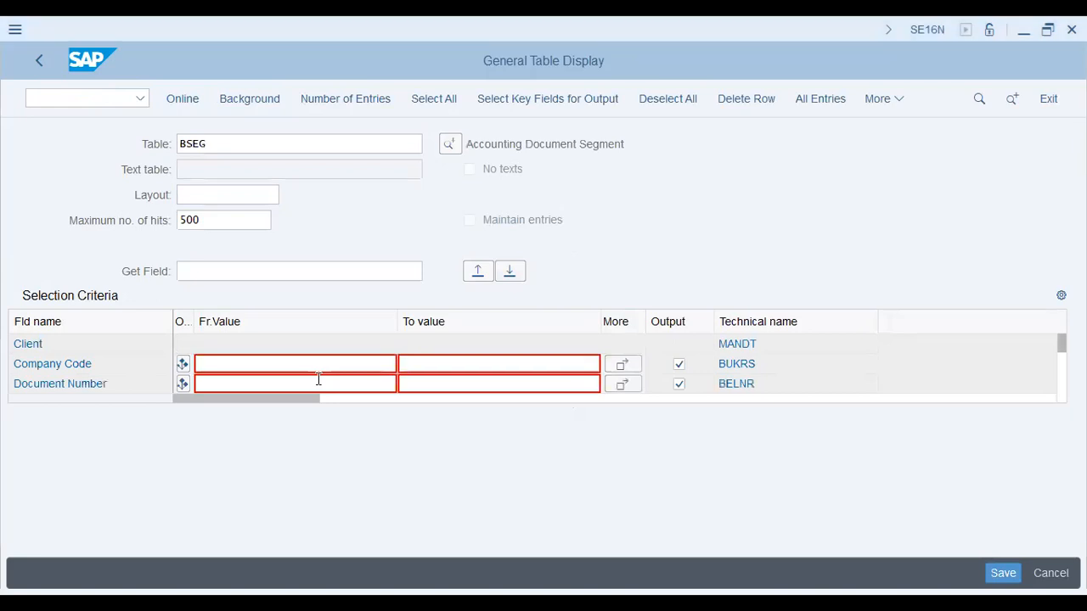
click(517, 140)
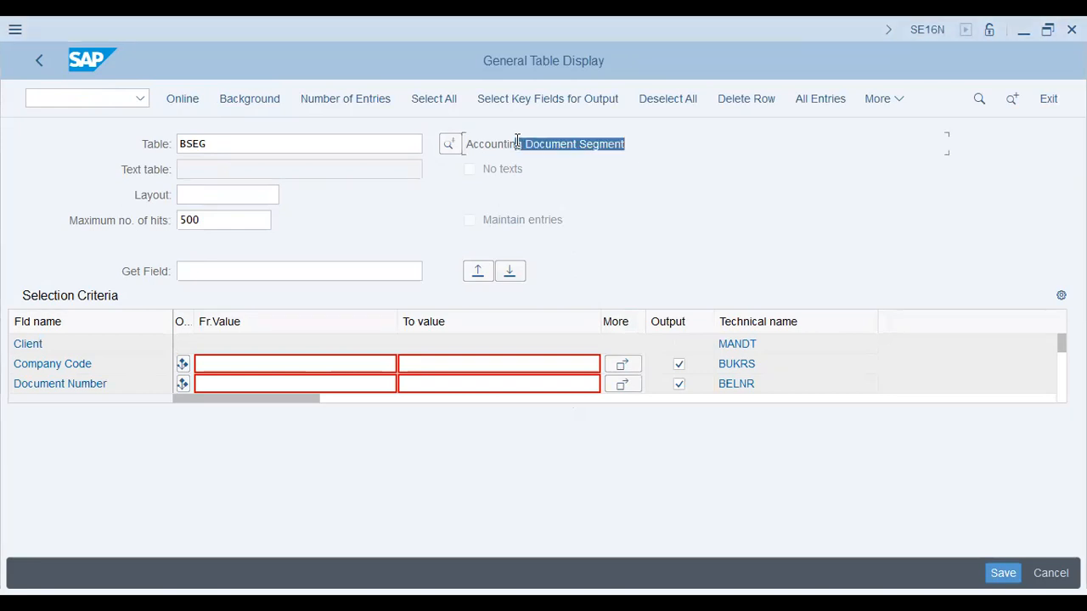
click(461, 390)
scroll(462, 391, down, 5)
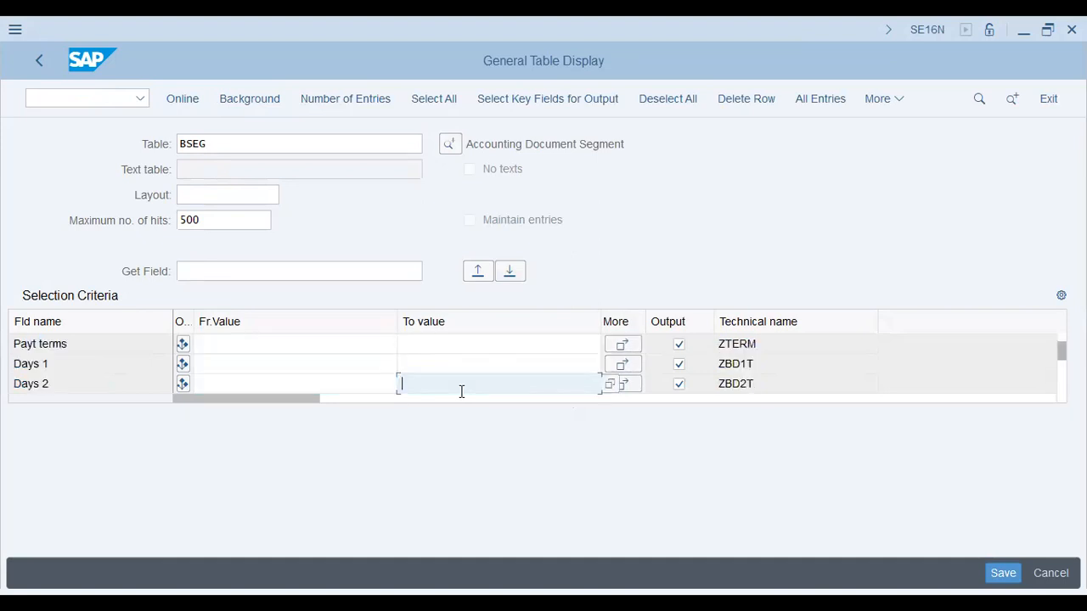
click(309, 362)
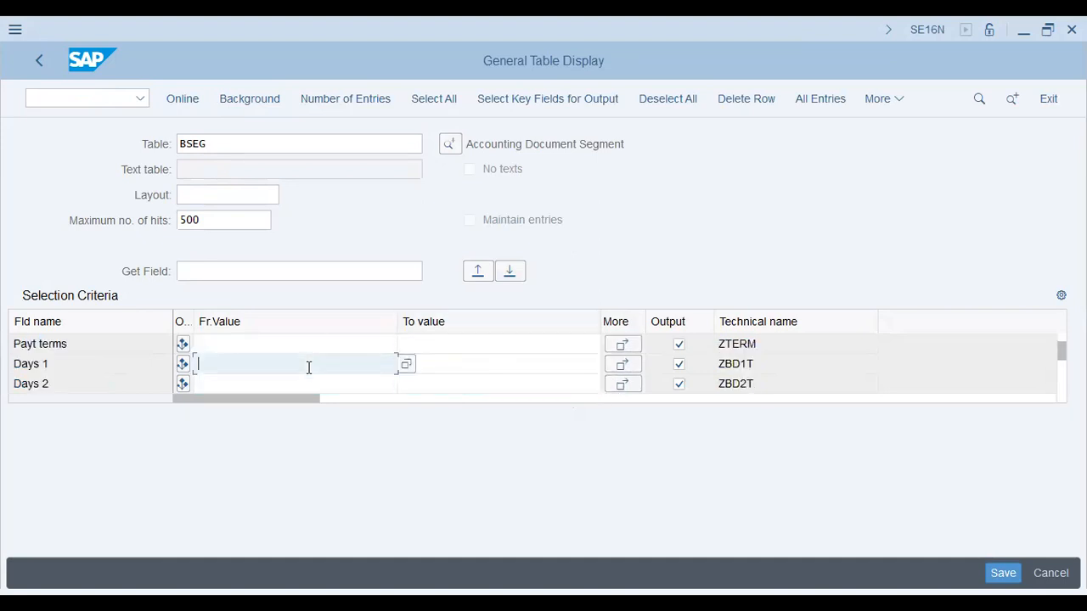
Run the BSEG selection online with 500 maximum hits and examine the document, posting key and amount columns
click(309, 380)
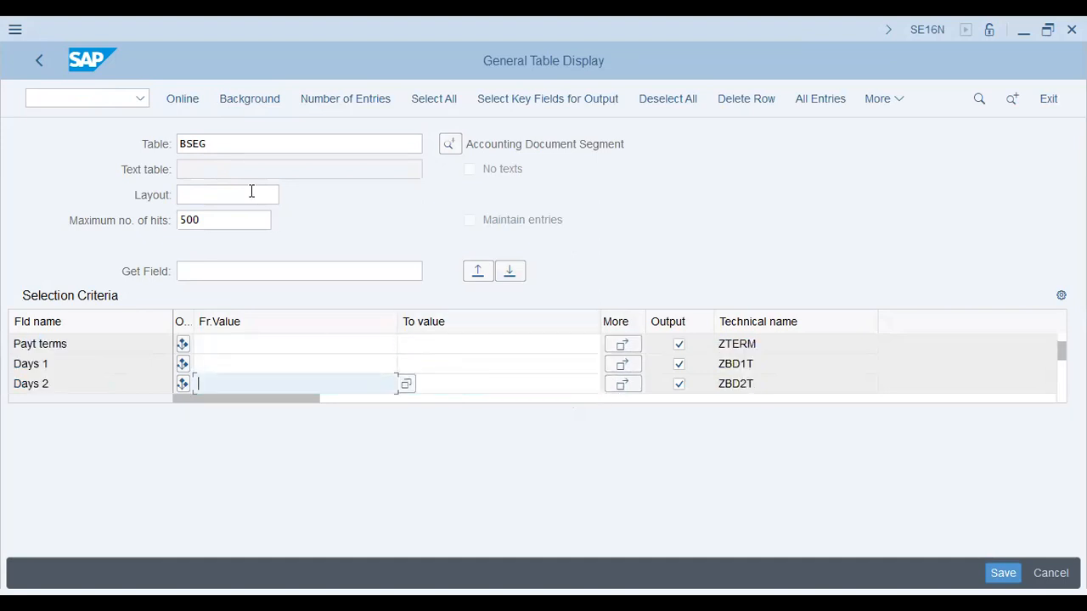
click(182, 99)
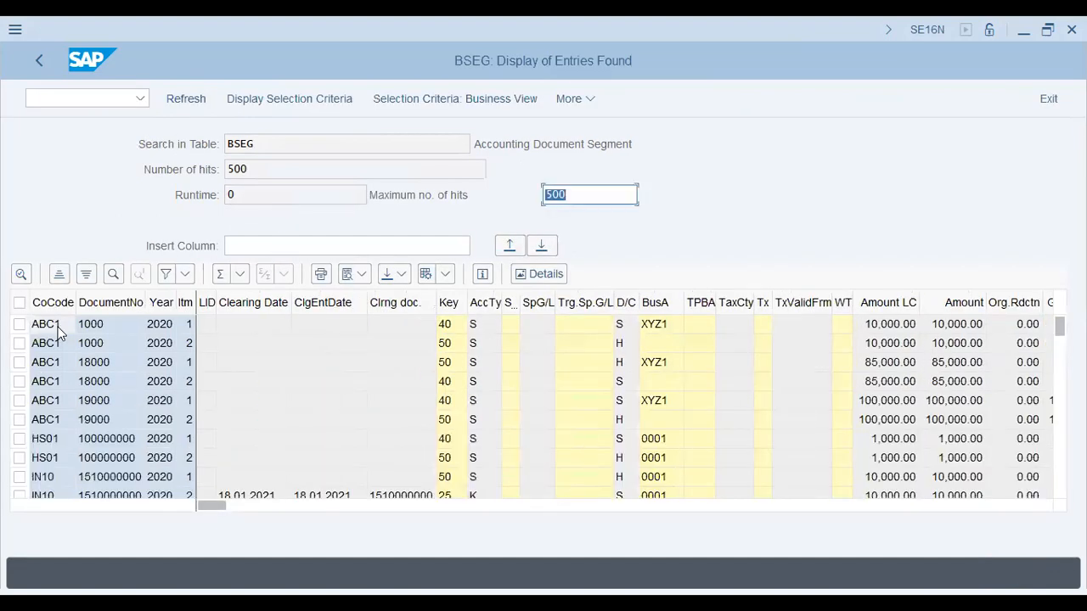
click(160, 325)
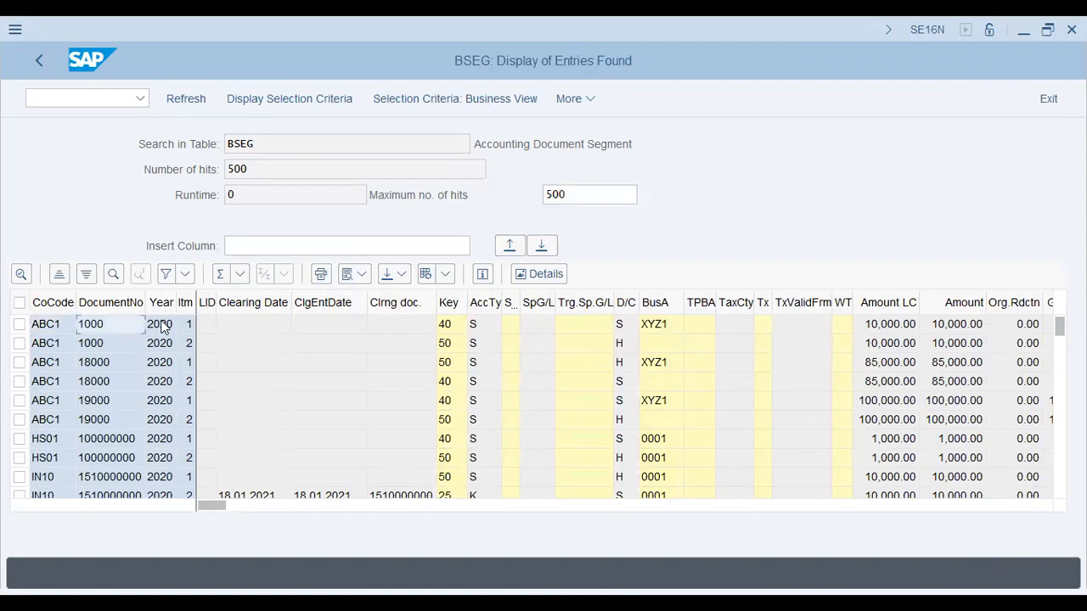
click(448, 324)
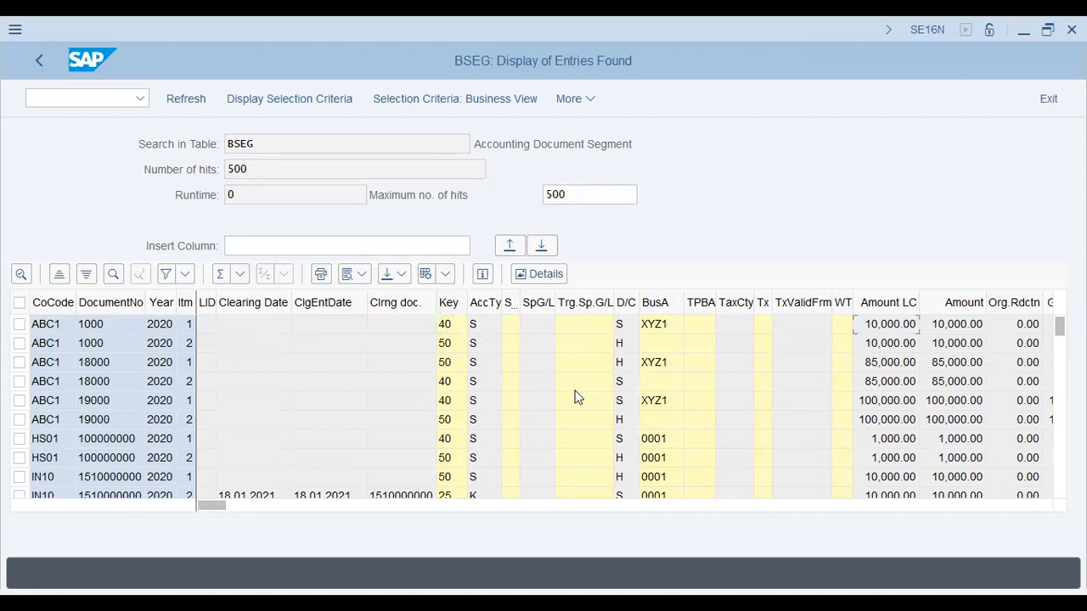
scroll(575, 398, right, 3)
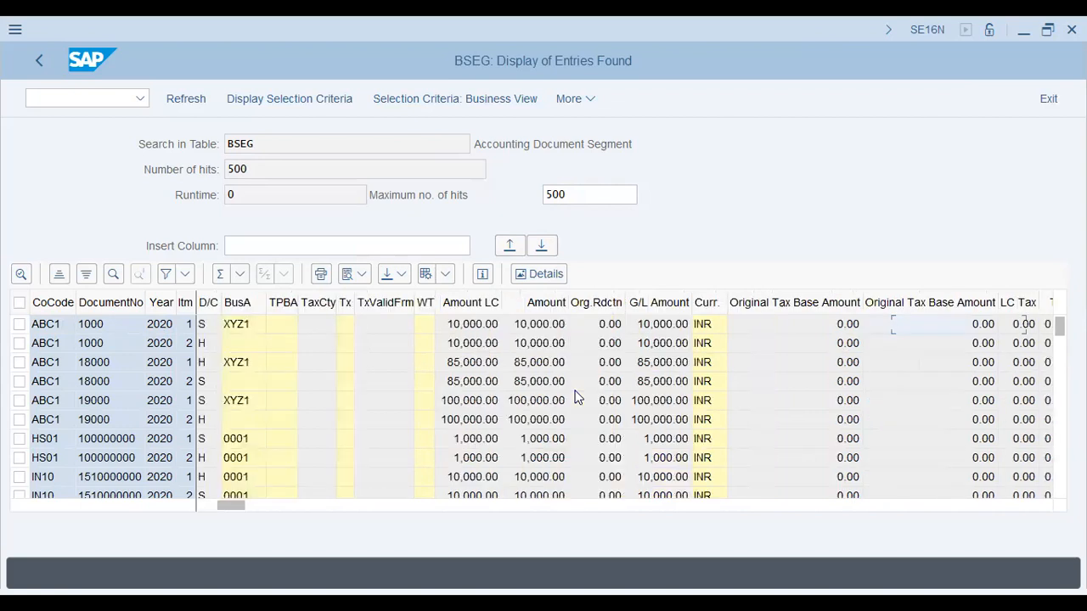
scroll(575, 398, right, 3)
click(316, 246)
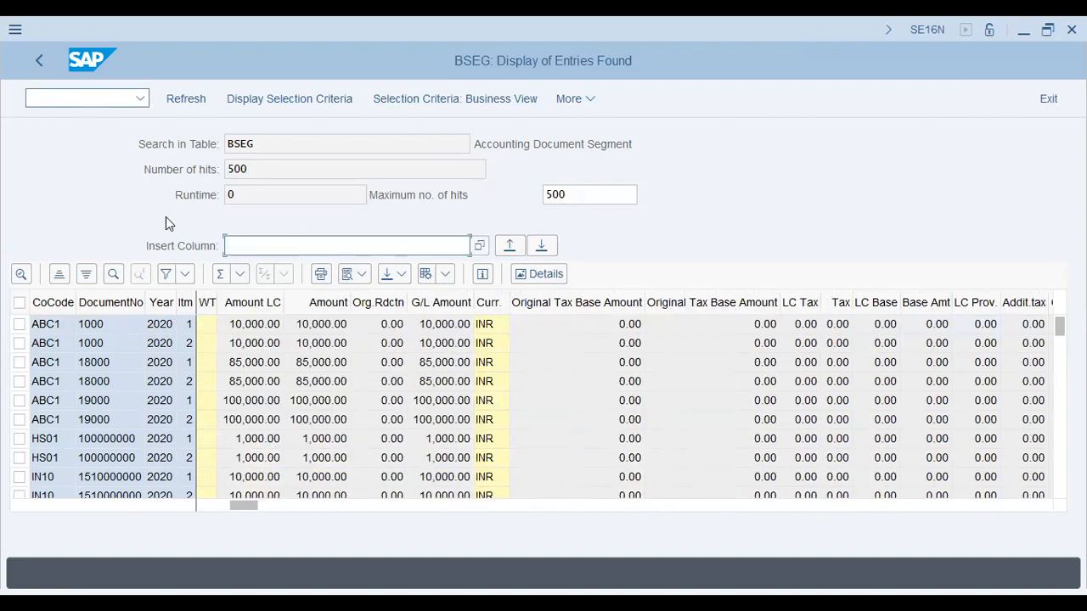
Try to download the BSEG entries from the grid view with the %pc command
click(402, 280)
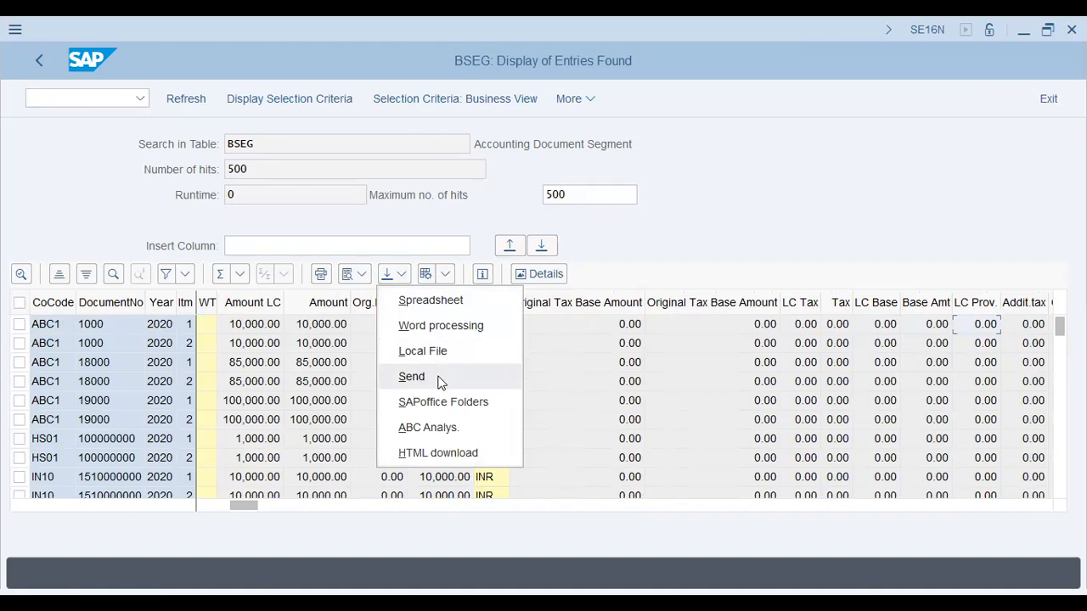
click(79, 177)
click(67, 92)
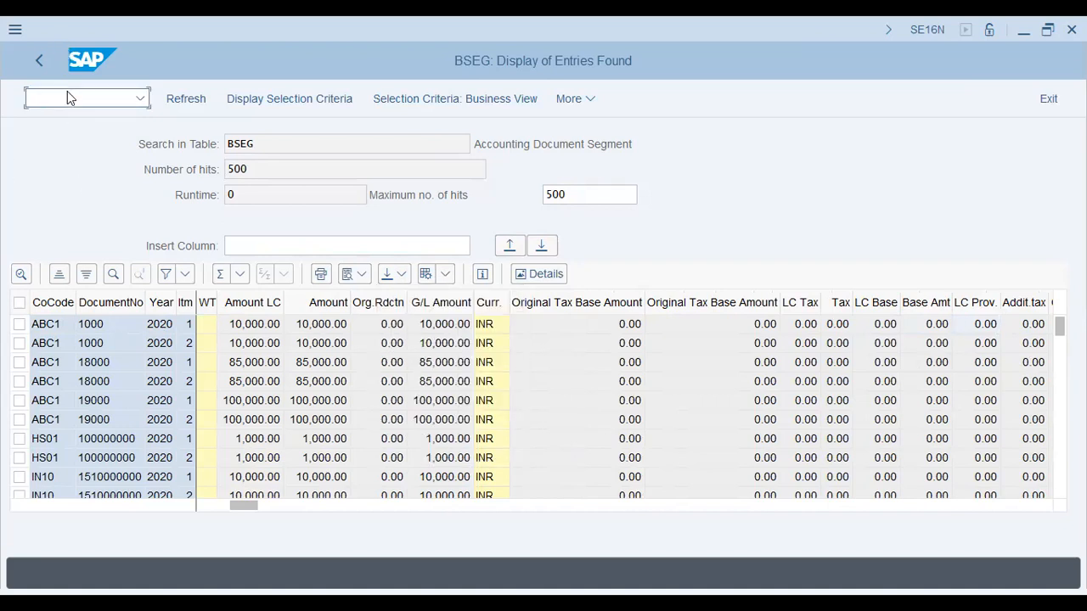
text(%pc)
key(Return)
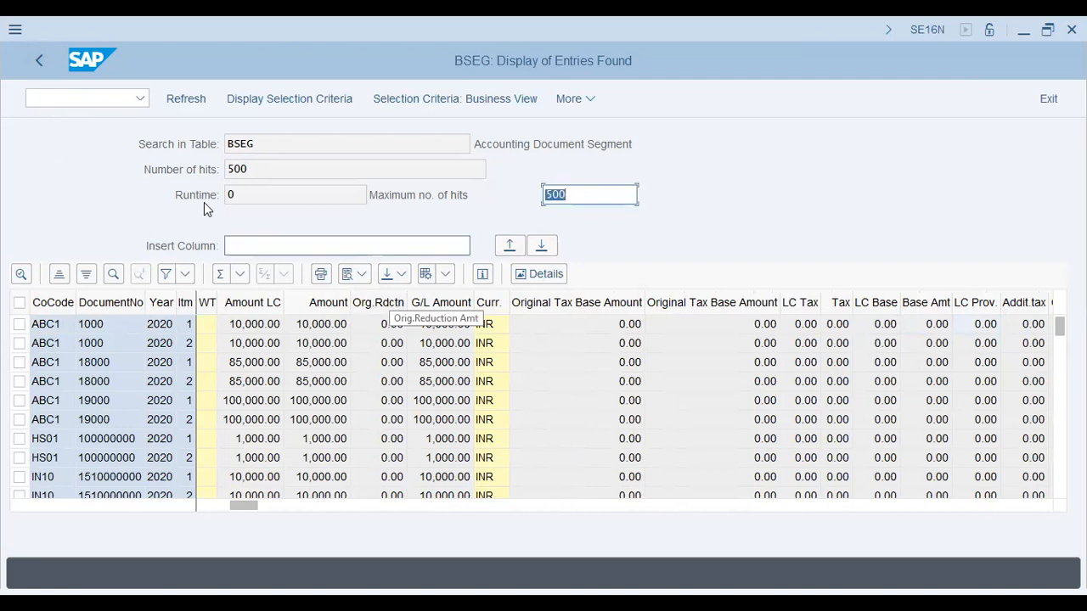
Switch the BSEG entries to list output and begin a %pc download in Text with Tabs format
click(356, 279)
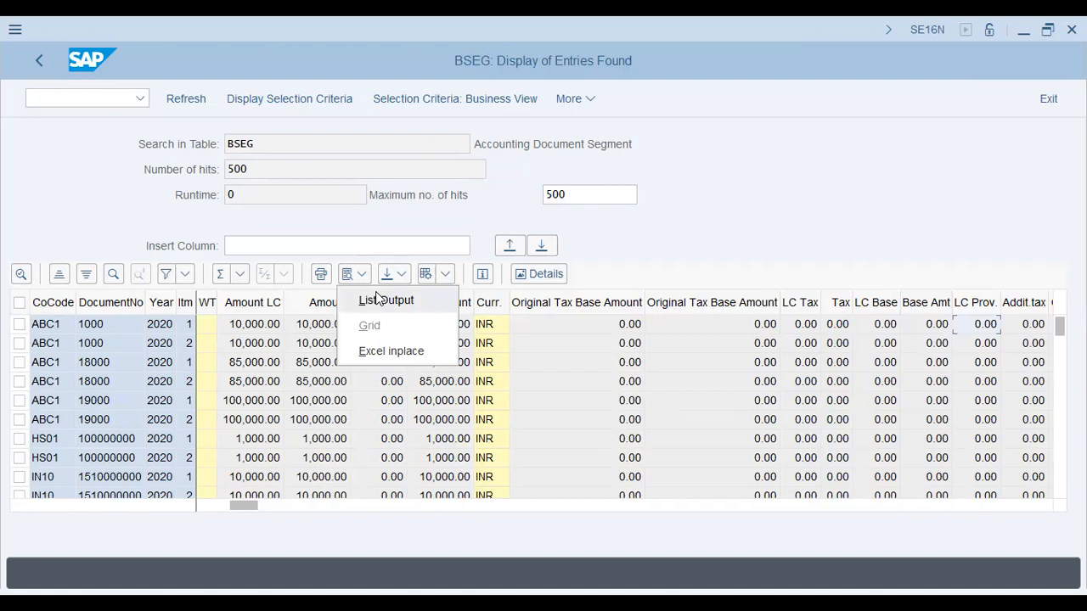
click(379, 296)
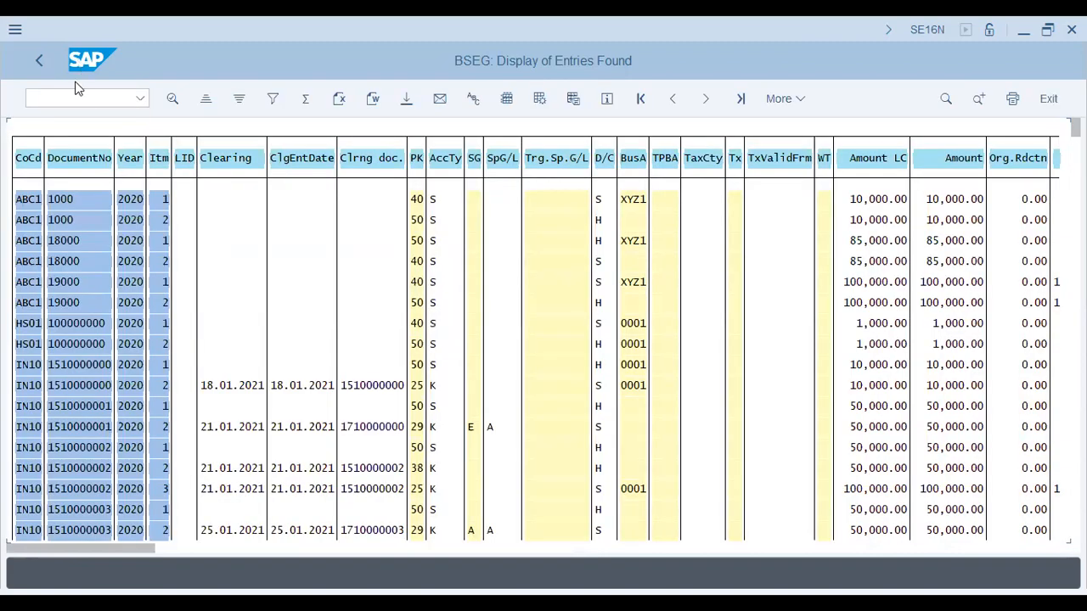
click(83, 106)
text(%pc)
key(Return)
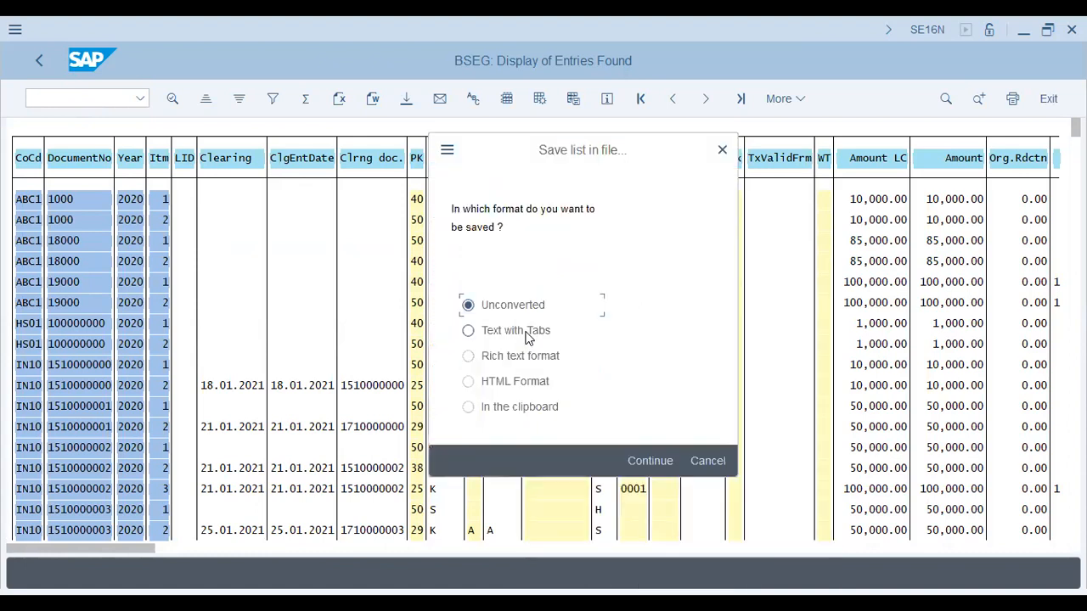
click(528, 337)
key(Return)
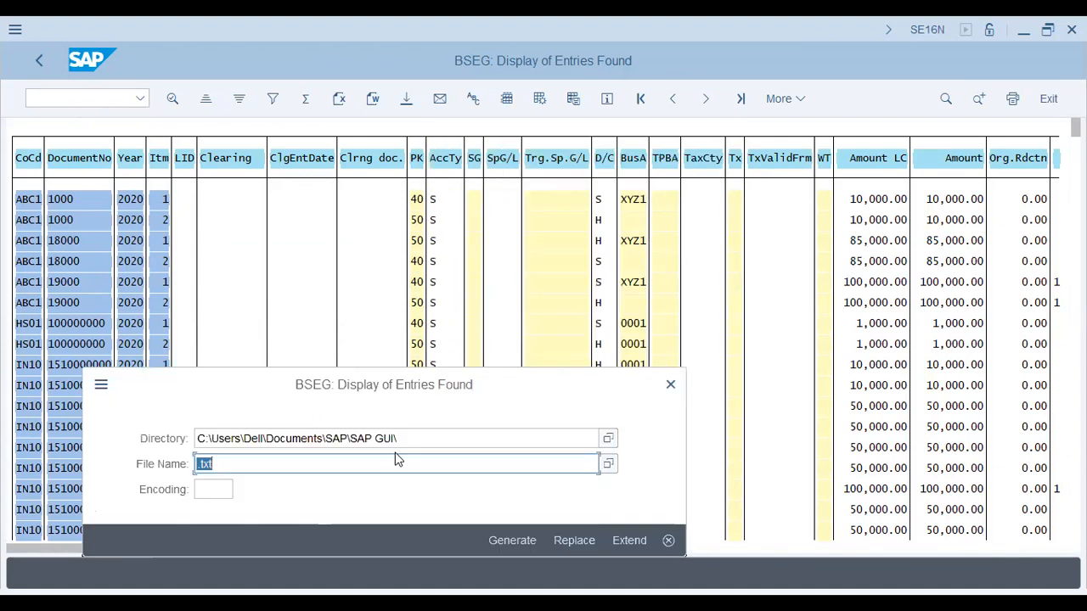
Try to save the list to the Desktop under the file name bseg_docs_10Mar2023
click(588, 437)
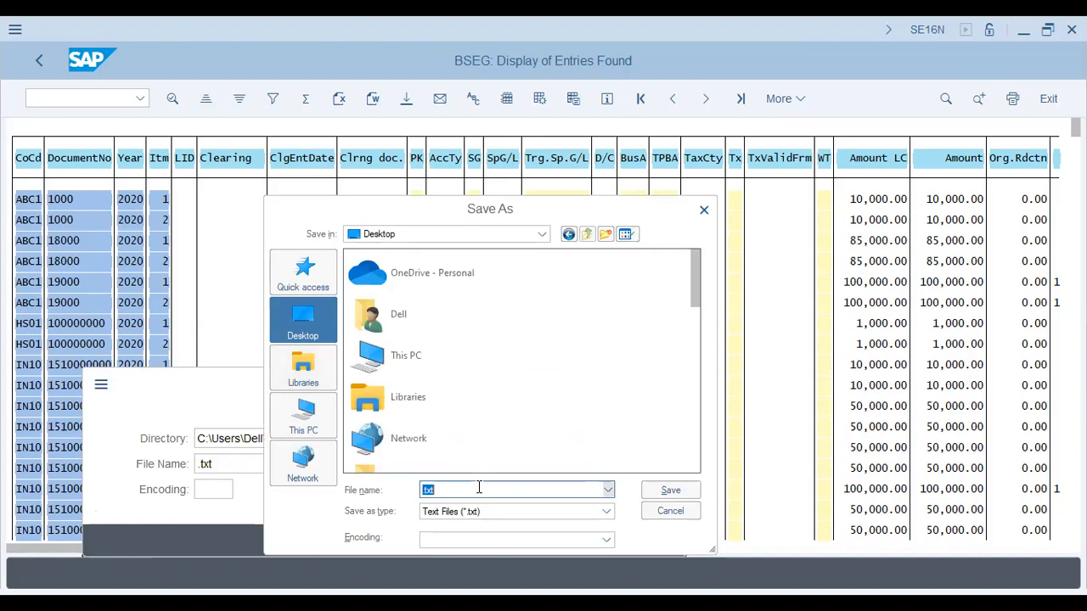
text(bseg_docs_10Mar2023)
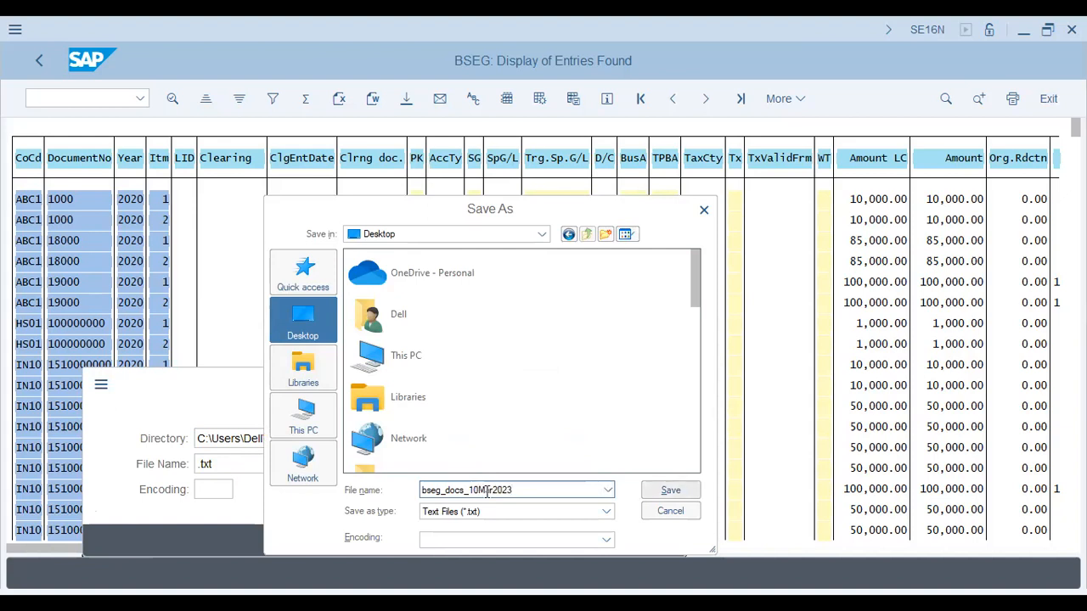
key(Return)
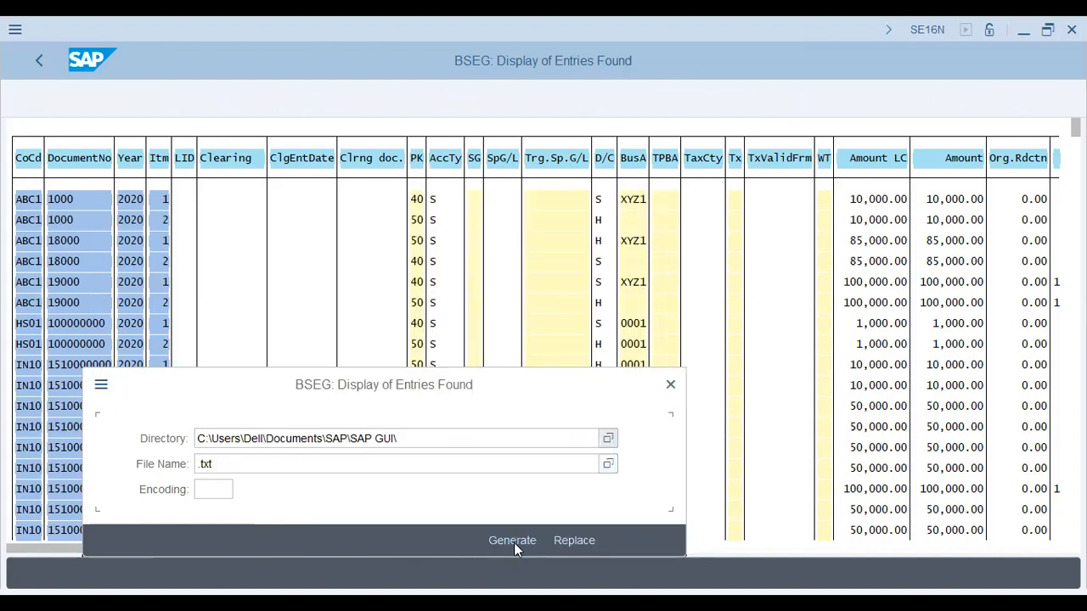
click(513, 542)
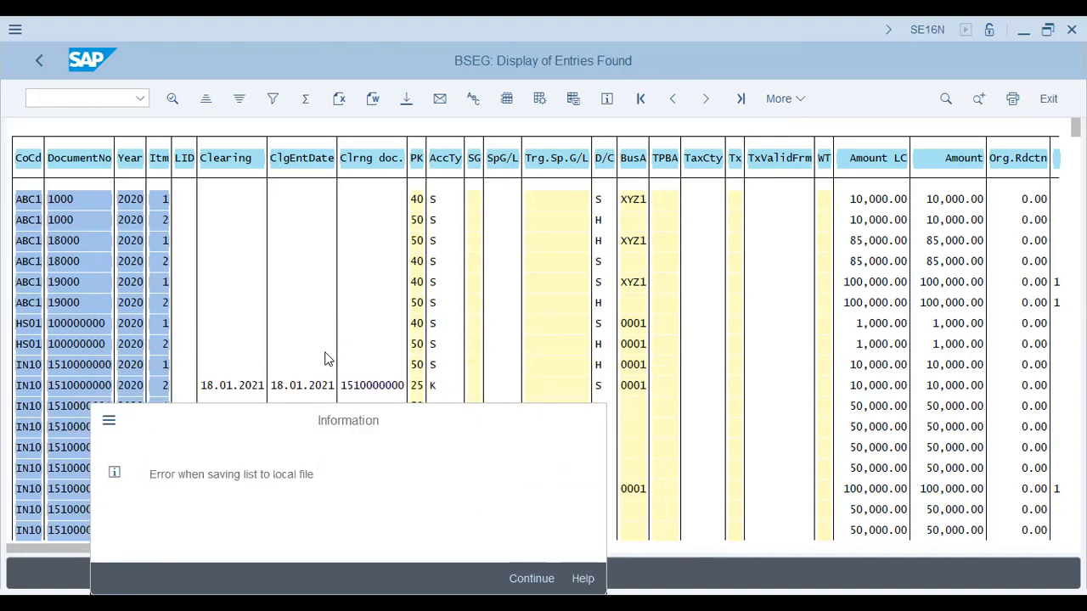
key(Return)
Restart the %pc download of the BSEG list and choose Text with Tabs as the format
text(%pc)
key(Return)
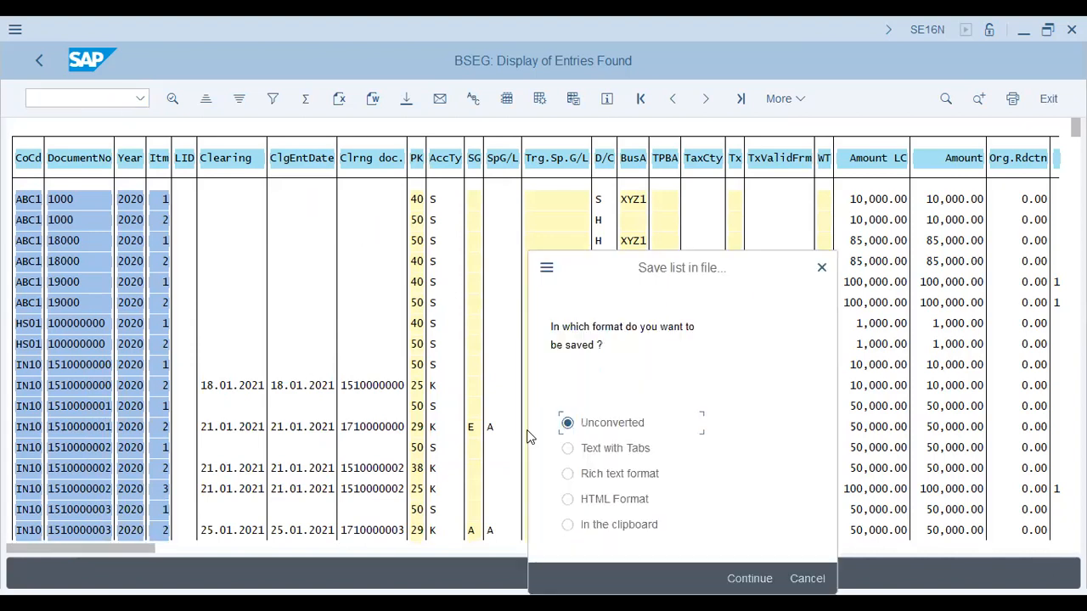
click(596, 452)
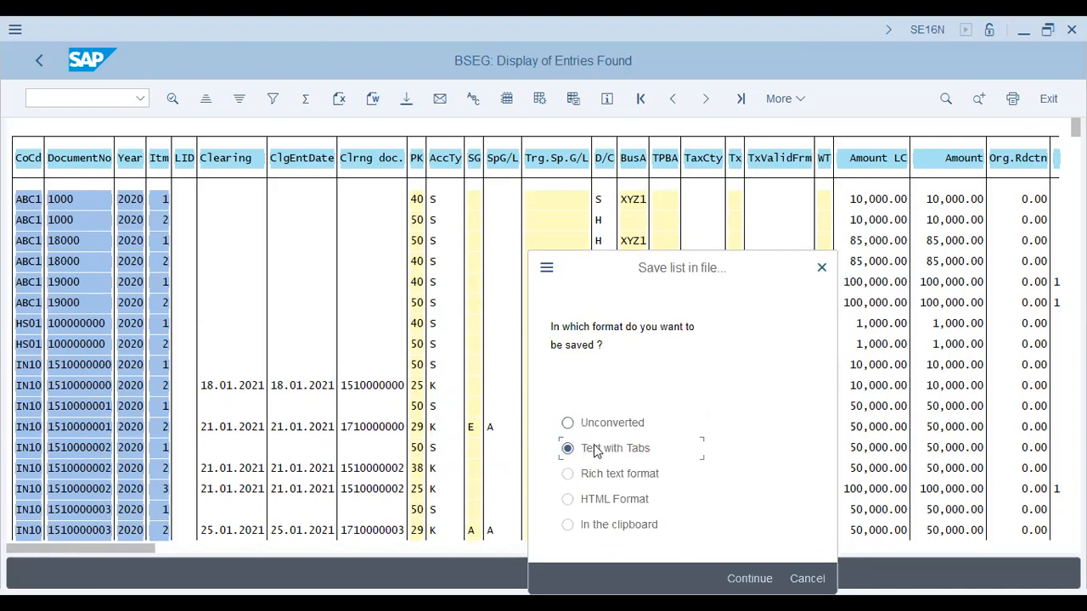
key(Return)
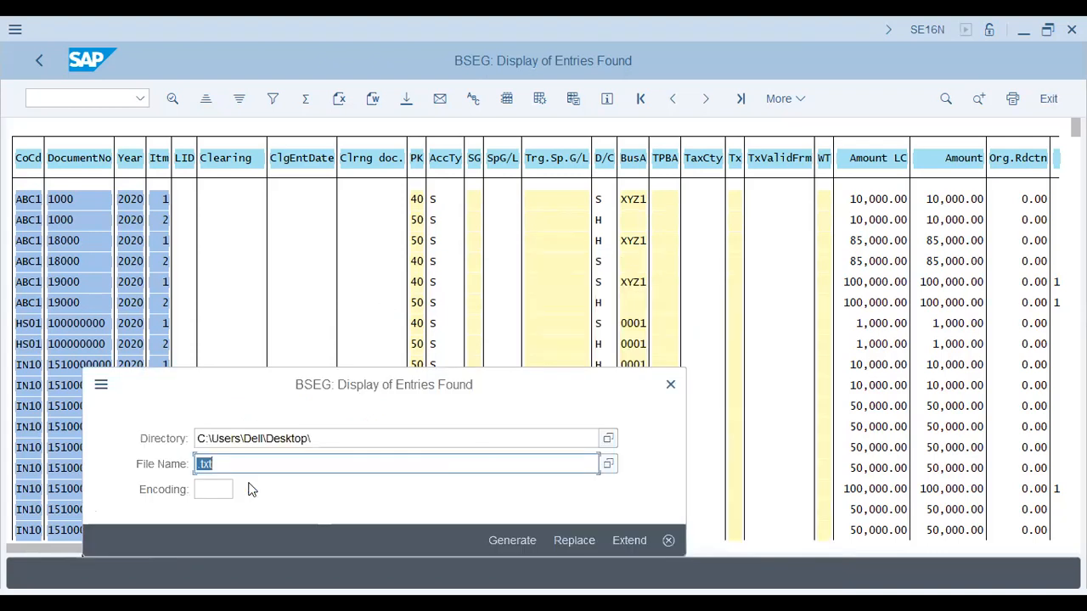
Name the download bseg_docs_10mar2023.xls and generate it in the Desktop directory
text(bseg_docs_10mar2023.xls)
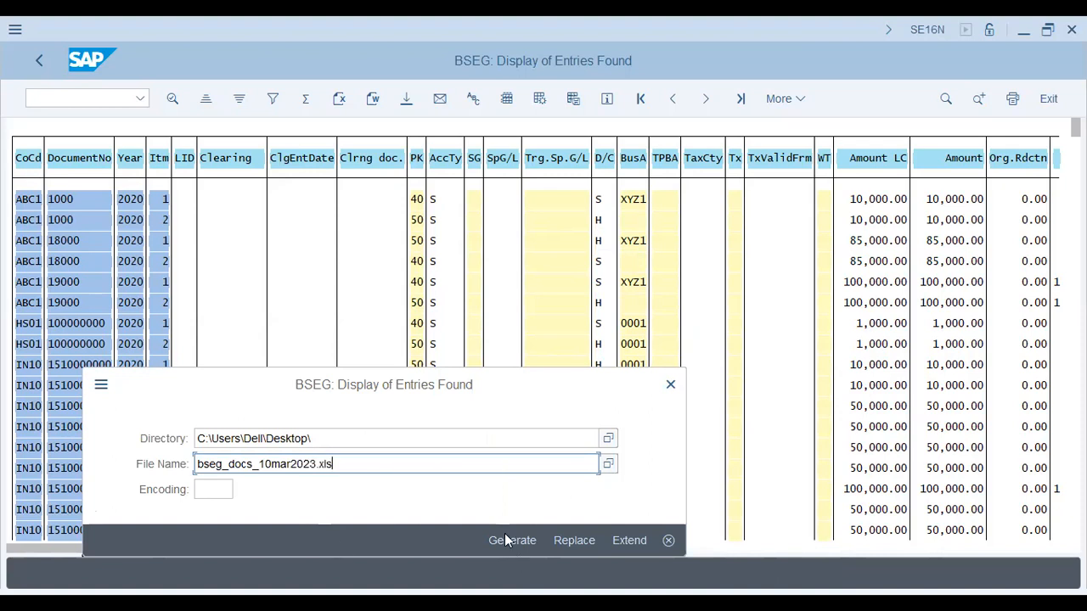
click(506, 537)
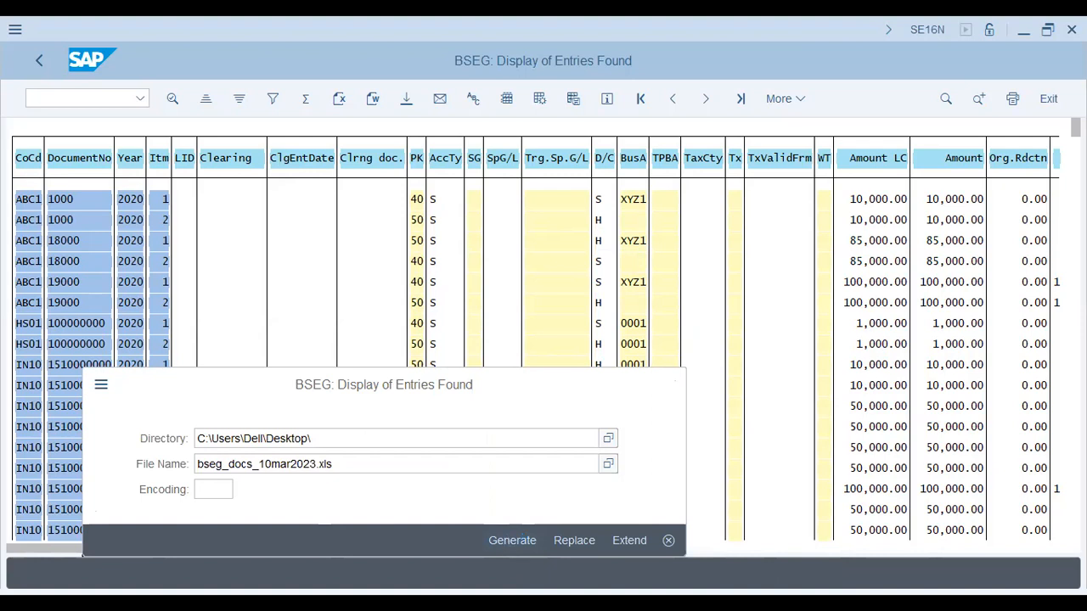
Switch to Excel with bseg_docs_10mar2023.xls and examine its document number, clearing date and item columns
click(198, 590)
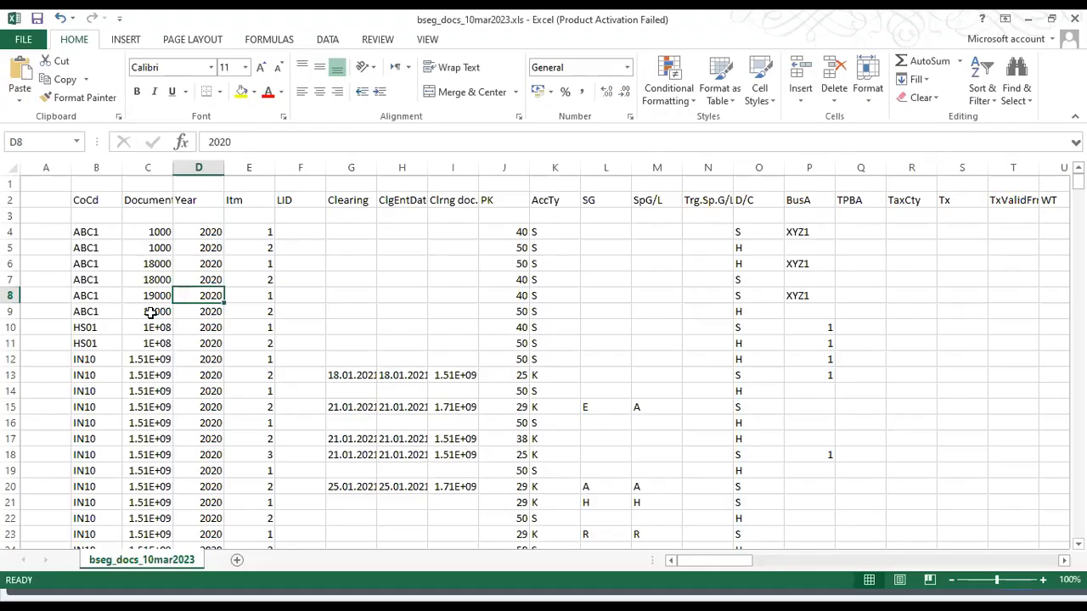
click(150, 313)
click(361, 265)
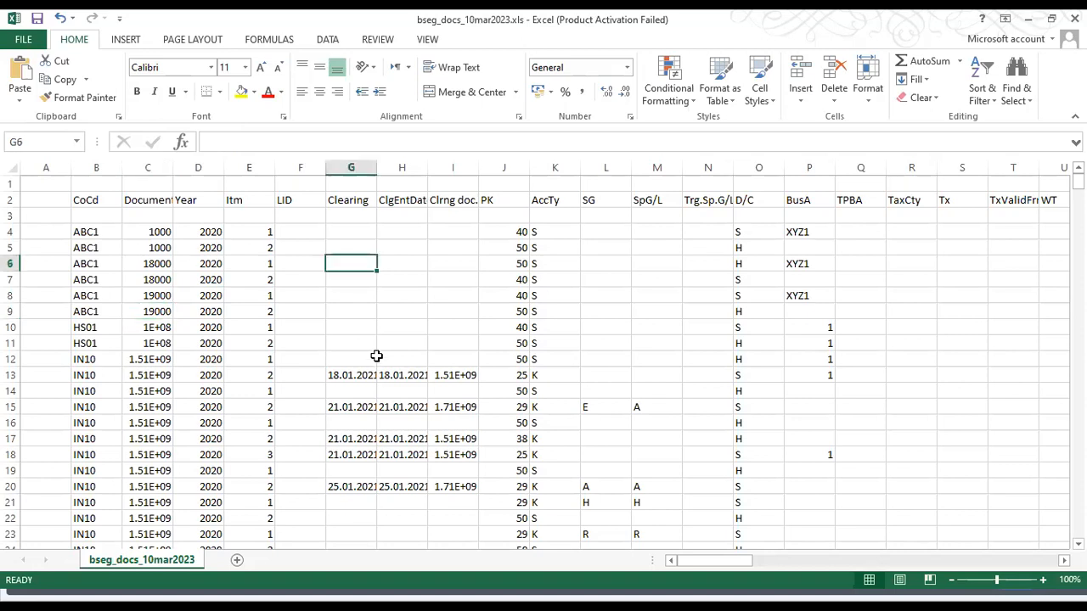
click(380, 375)
click(360, 376)
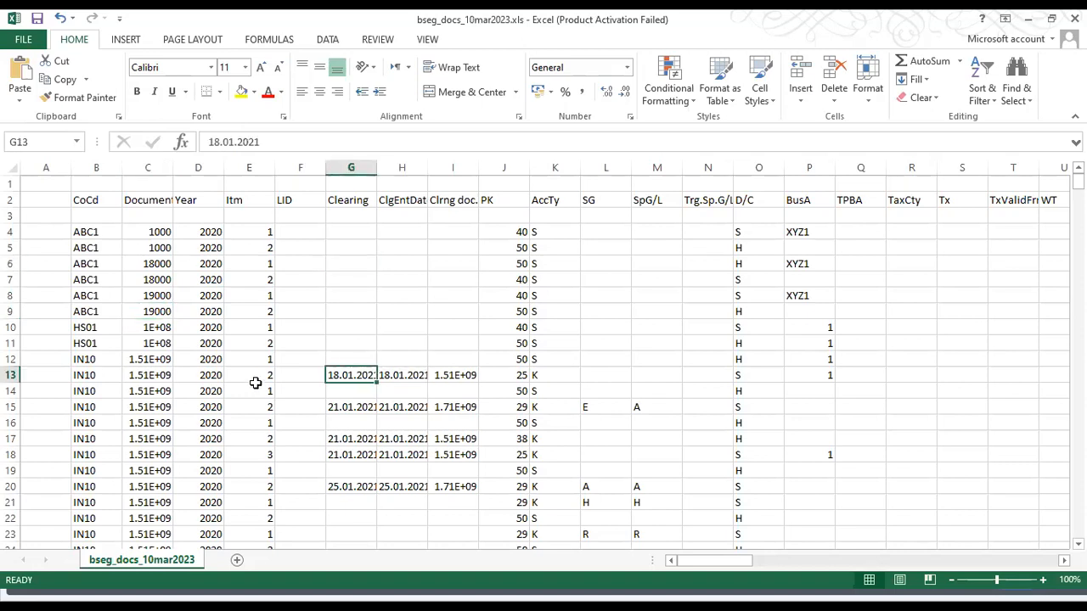
click(255, 390)
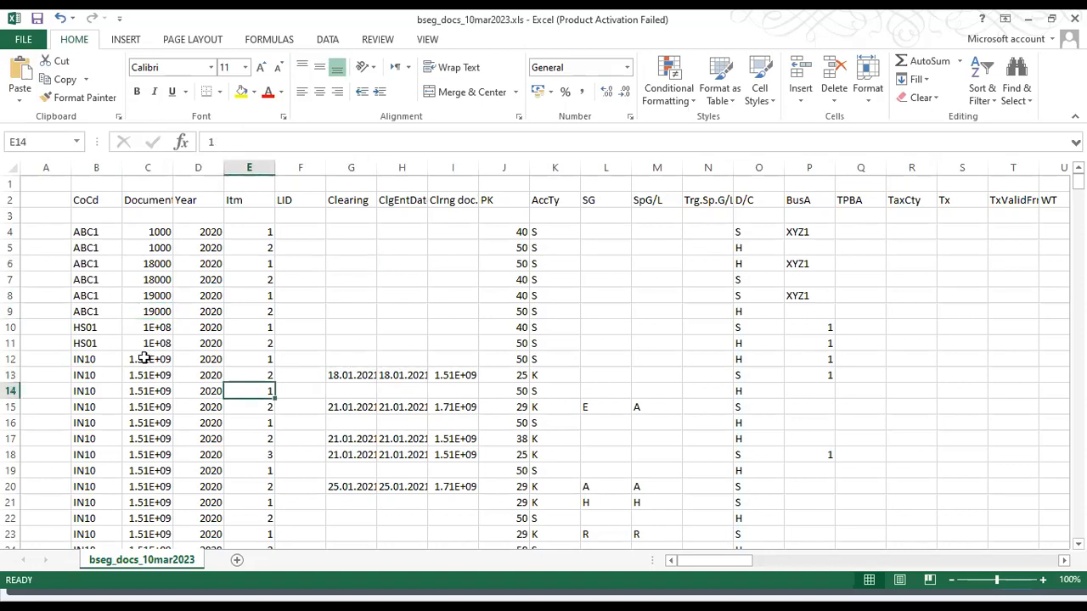
Widen the DocumentNo and Amount columns of the exported sheet to fit their contents
double_click(173, 166)
click(143, 402)
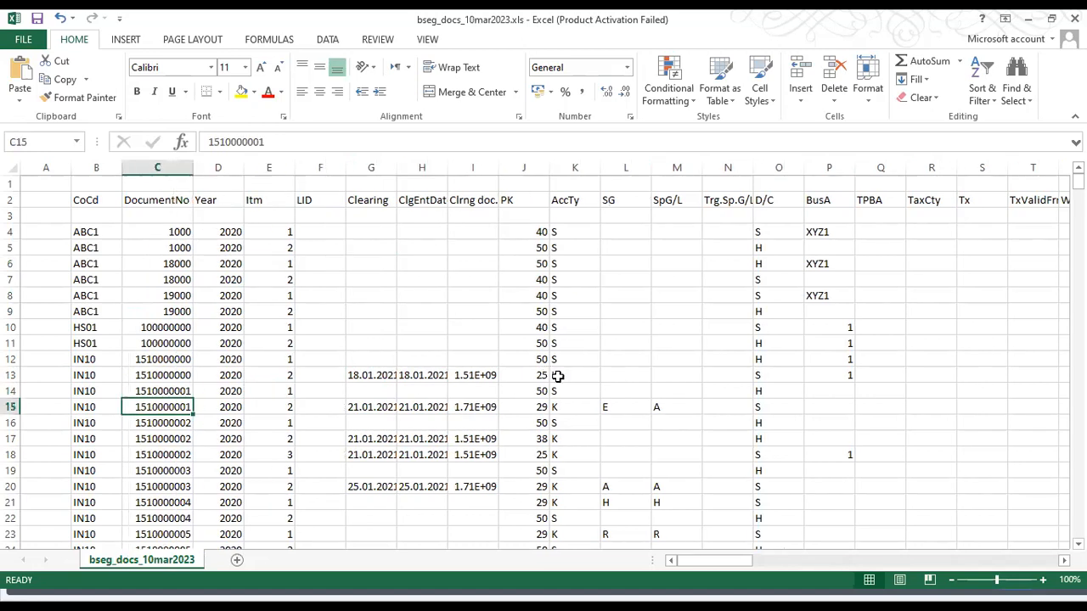
click(878, 329)
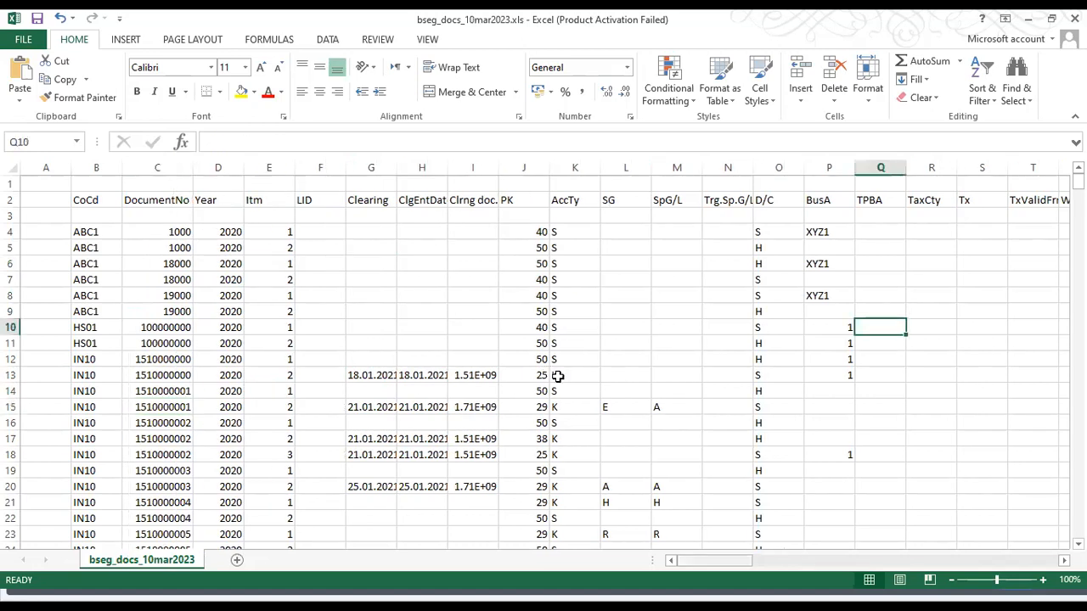
scroll(558, 377, right, 10)
scroll(558, 376, left, 3)
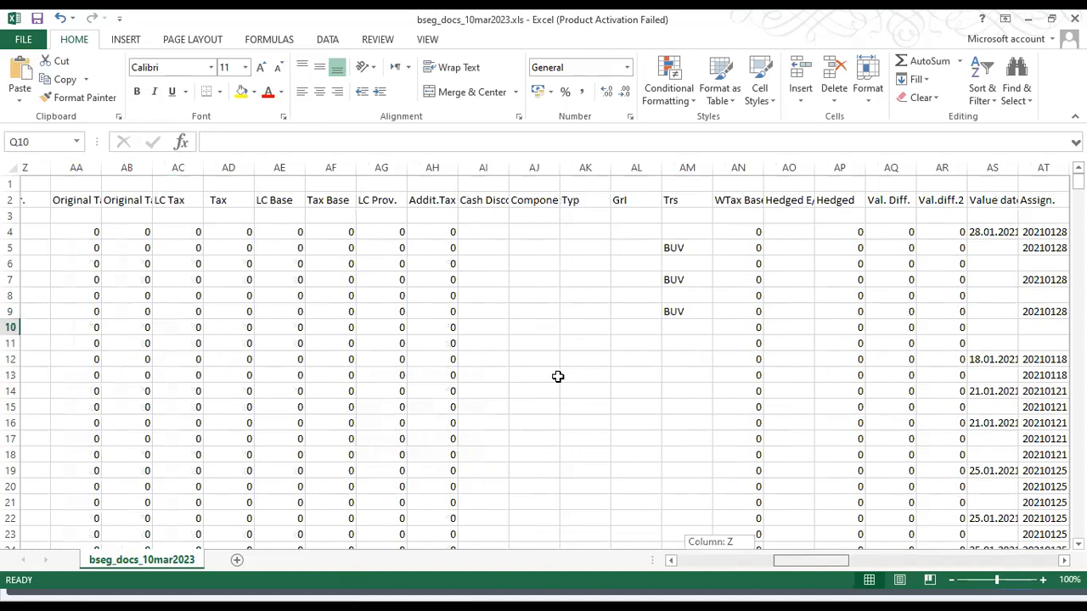
scroll(558, 376, left, 4)
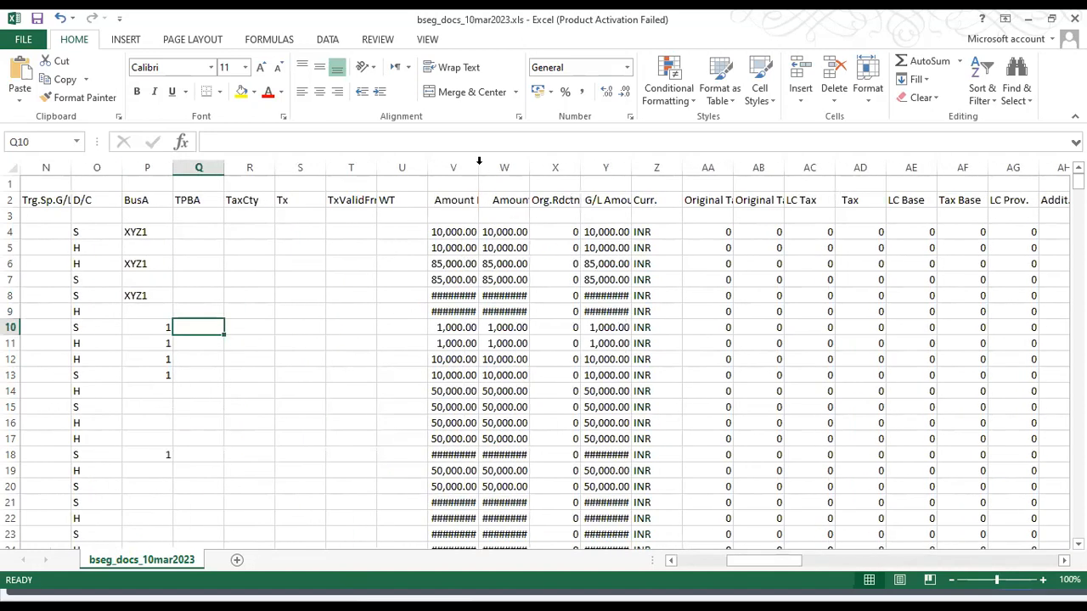
double_click(539, 165)
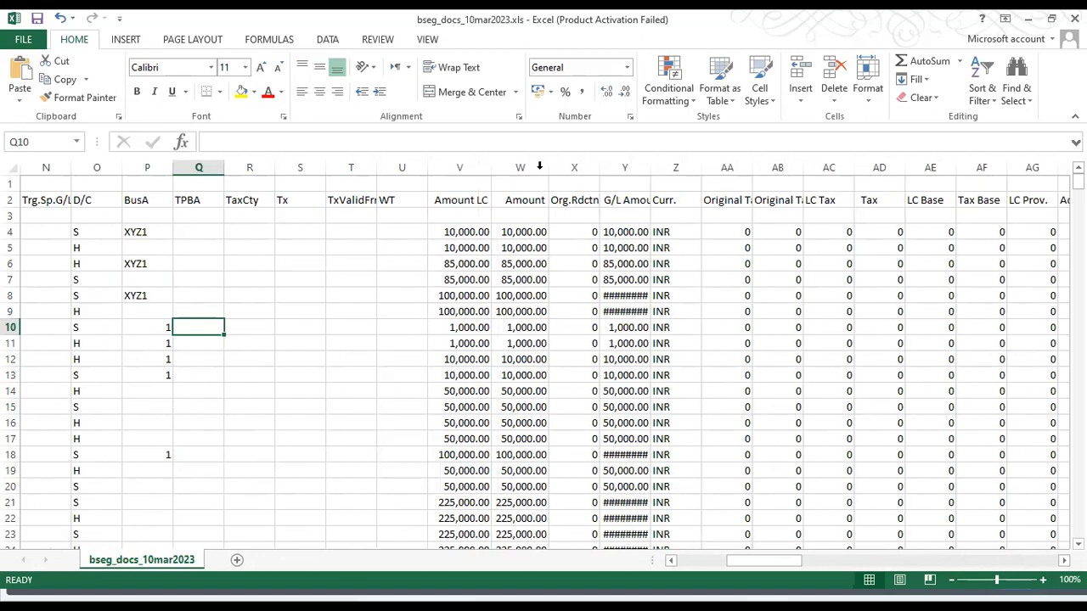
Select the company code entries from cell B4 downward and return to the Special Fields view in SAP
scroll(356, 437, left, 4)
click(349, 440)
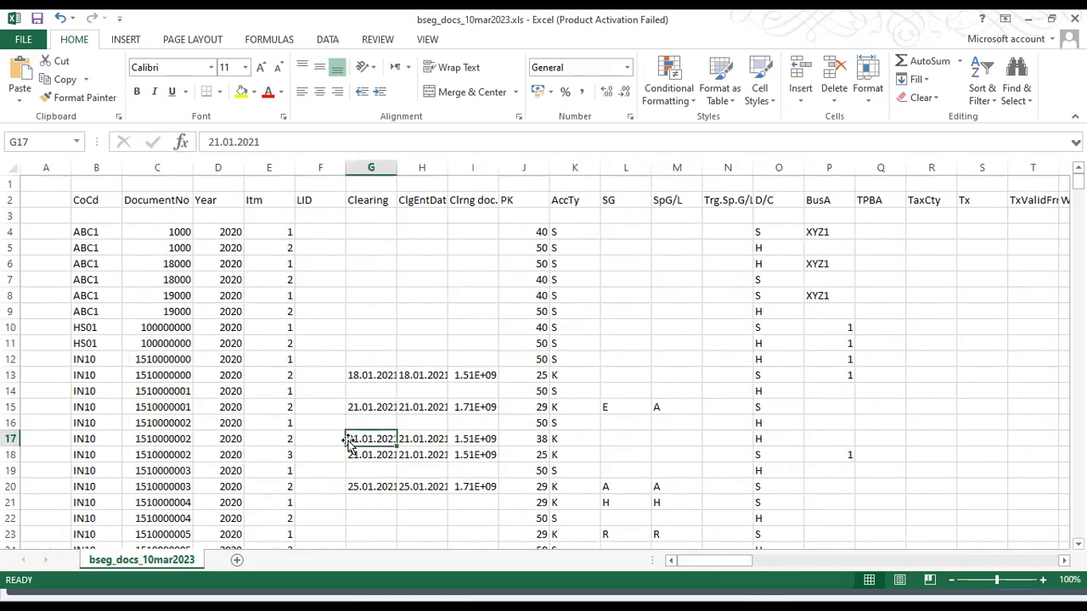
click(89, 237)
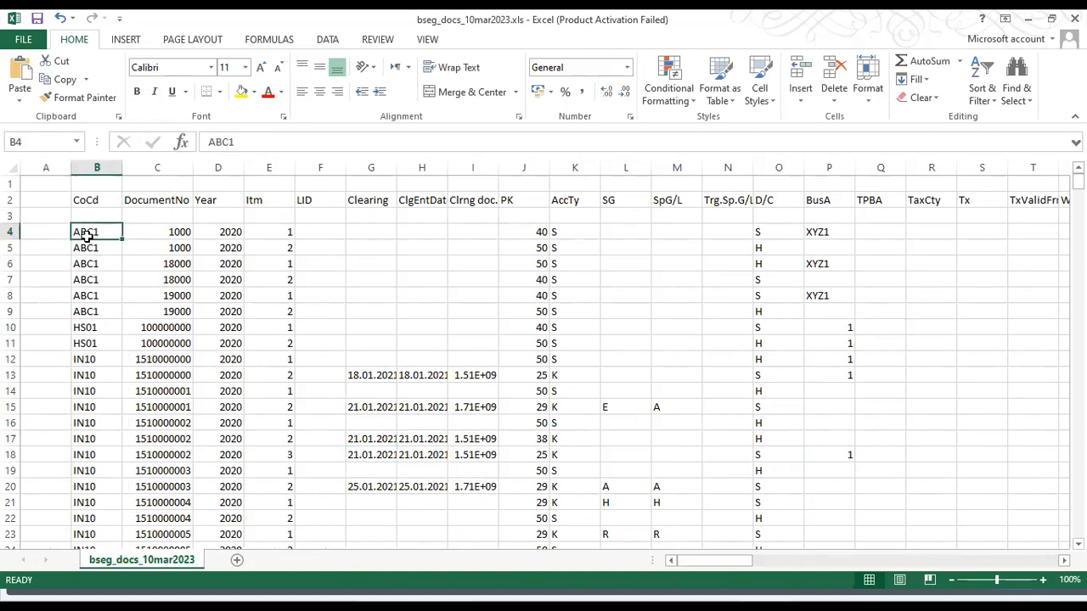
key(ctrl+shift+Down)
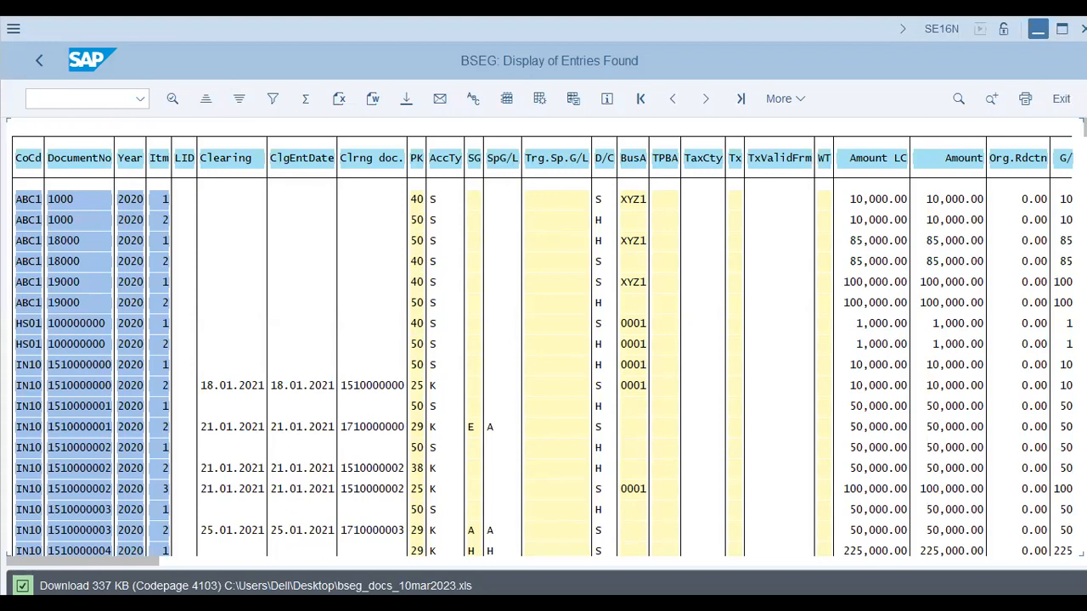
click(1060, 36)
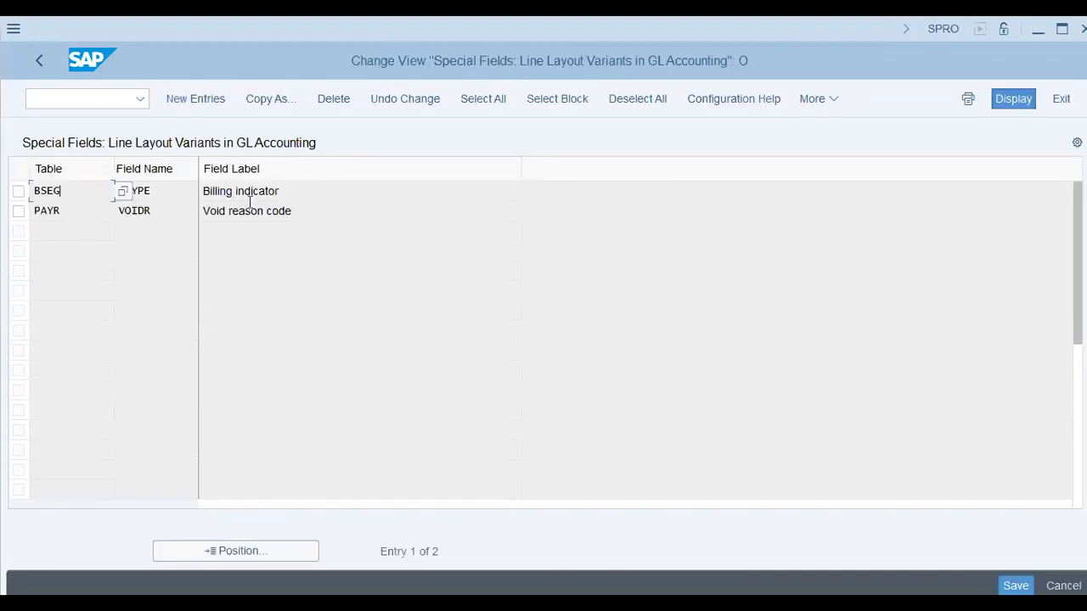
Examine the BSEG BTYPE and PAYR VOIDR special fields and their field labels, and return to the IMG structure
drag(167, 190, 191, 225)
click(181, 208)
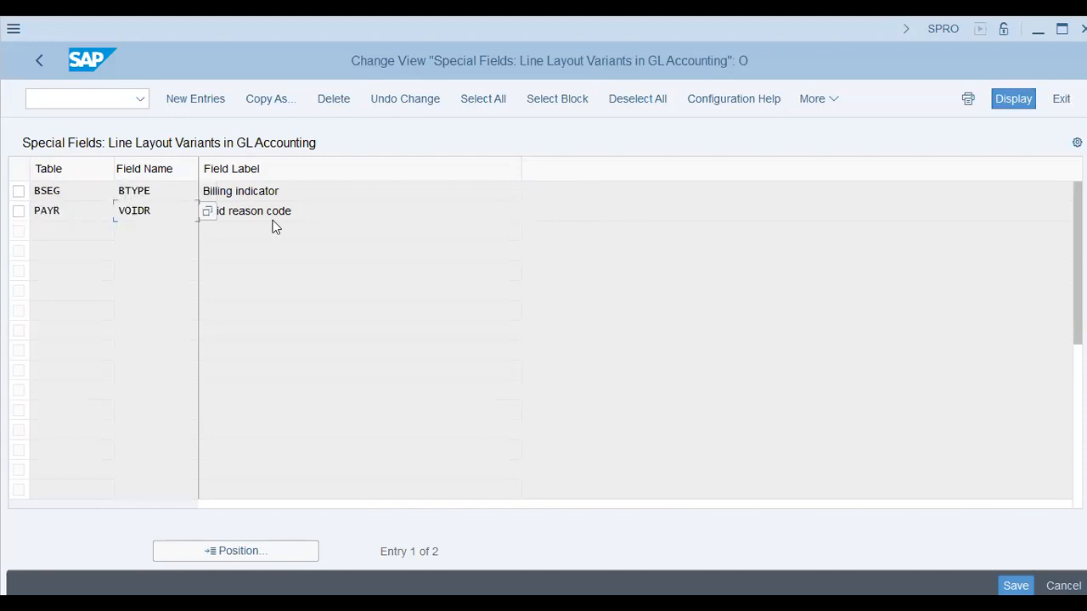
key(Tab)
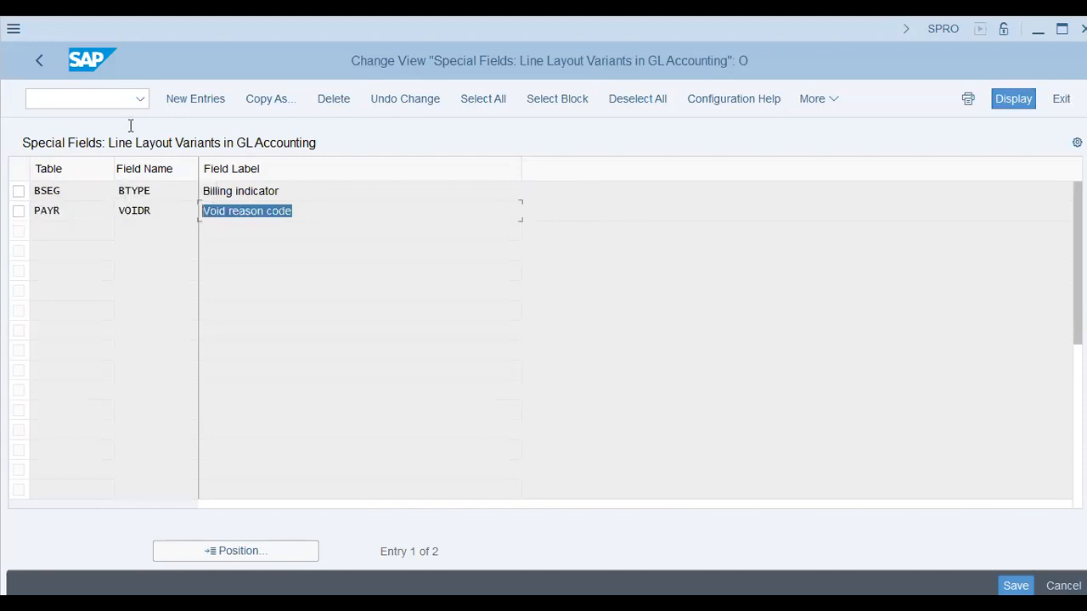
click(264, 191)
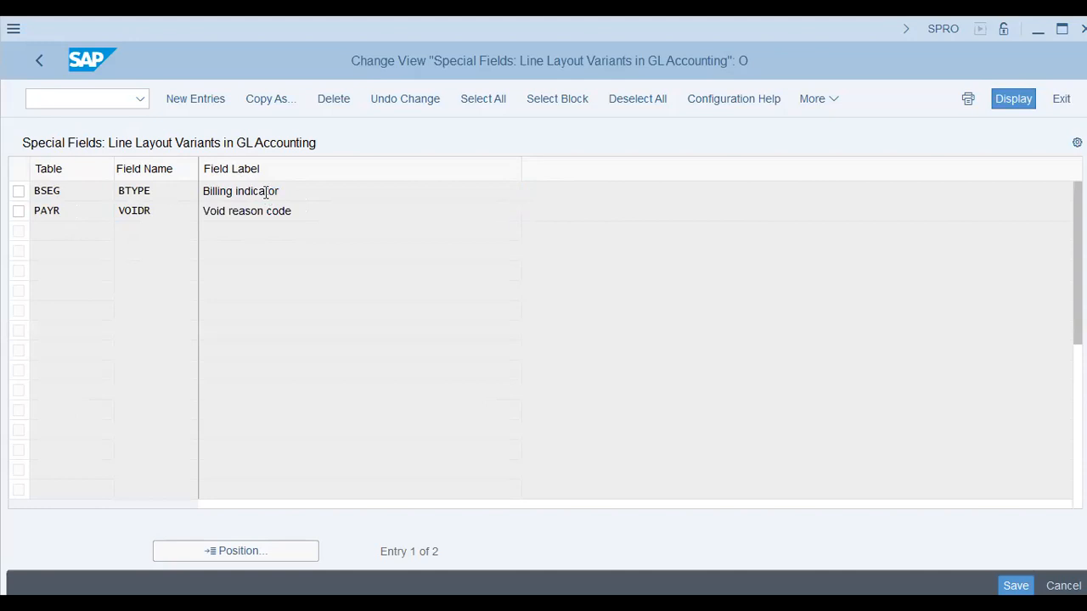
double_click(265, 192)
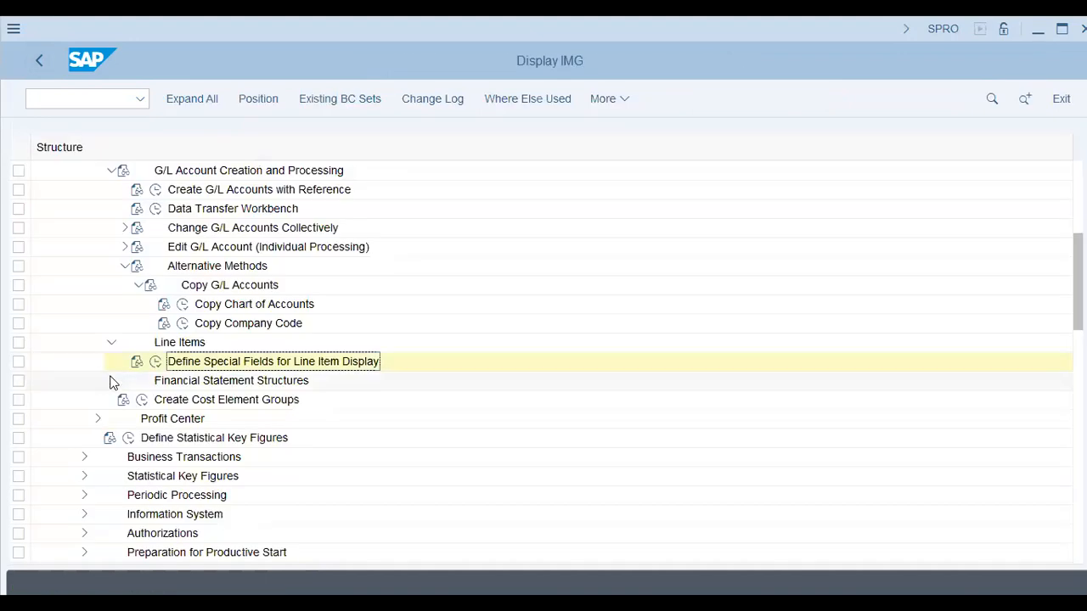
Expand Financial Statement Structures in the IMG and open the Define Financial Statement Versions activity
click(111, 381)
click(155, 401)
click(155, 401)
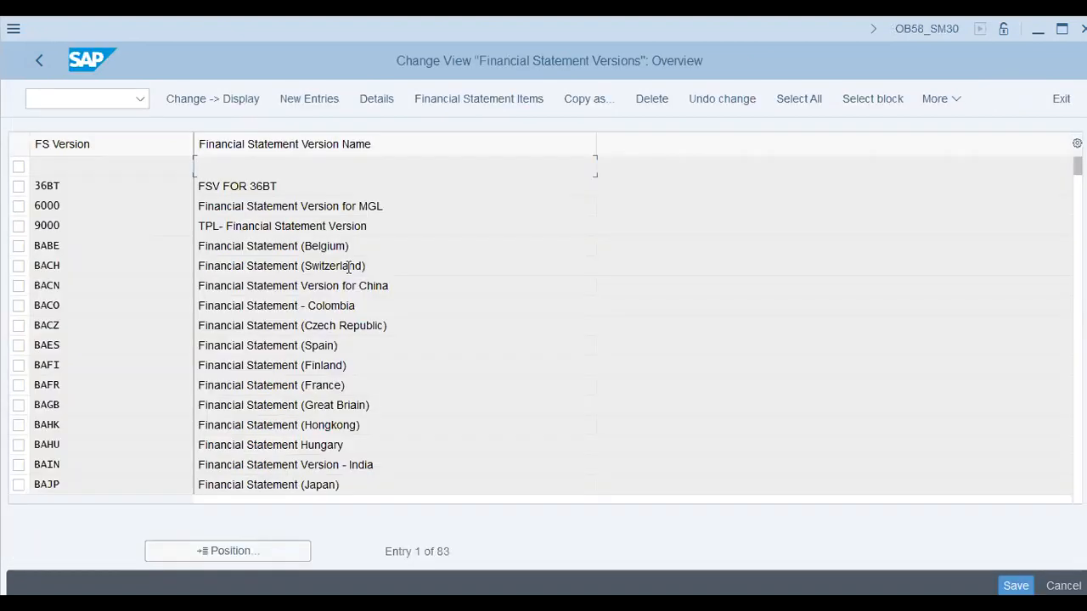
Examine the existing country-specific financial statement versions, moving down the names to the India version BAIN
drag(397, 266, 96, 271)
key(Down)
key(Down)
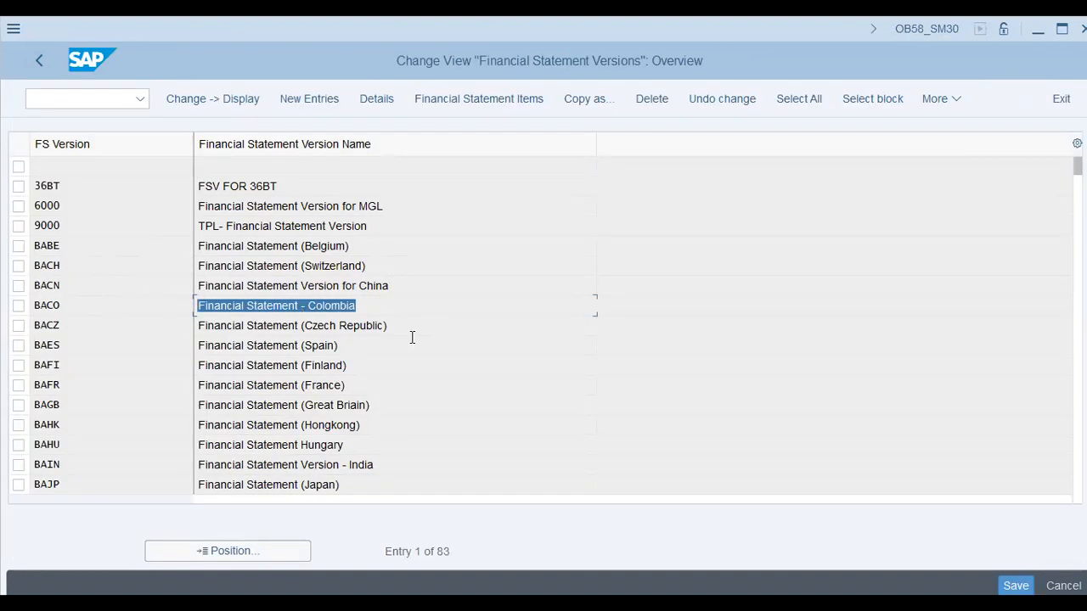
key(Down)
key(Down)
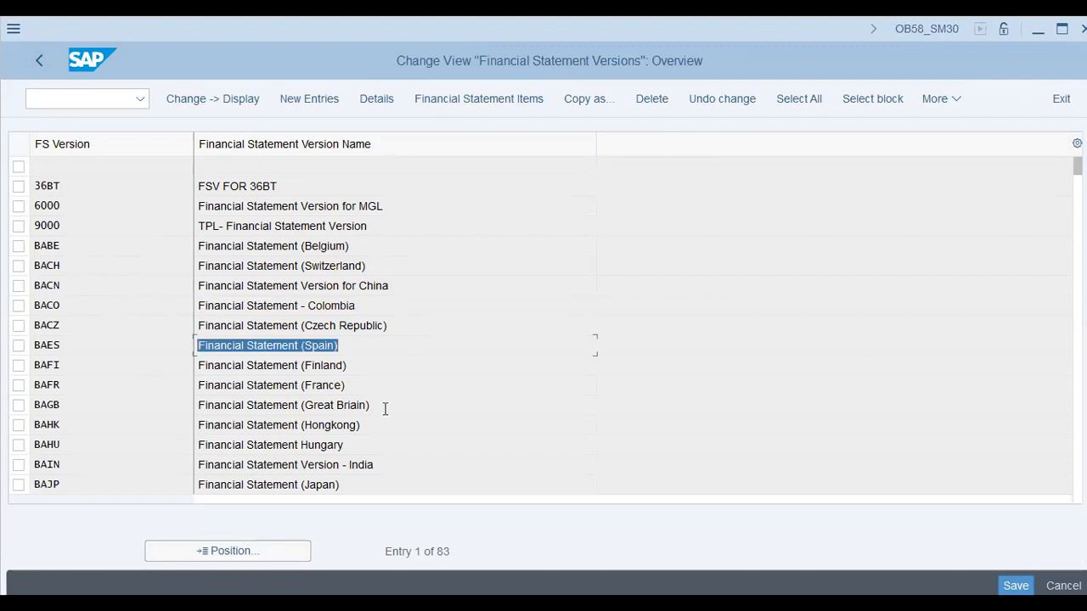
key(Down)
key(Down)
key(Down)
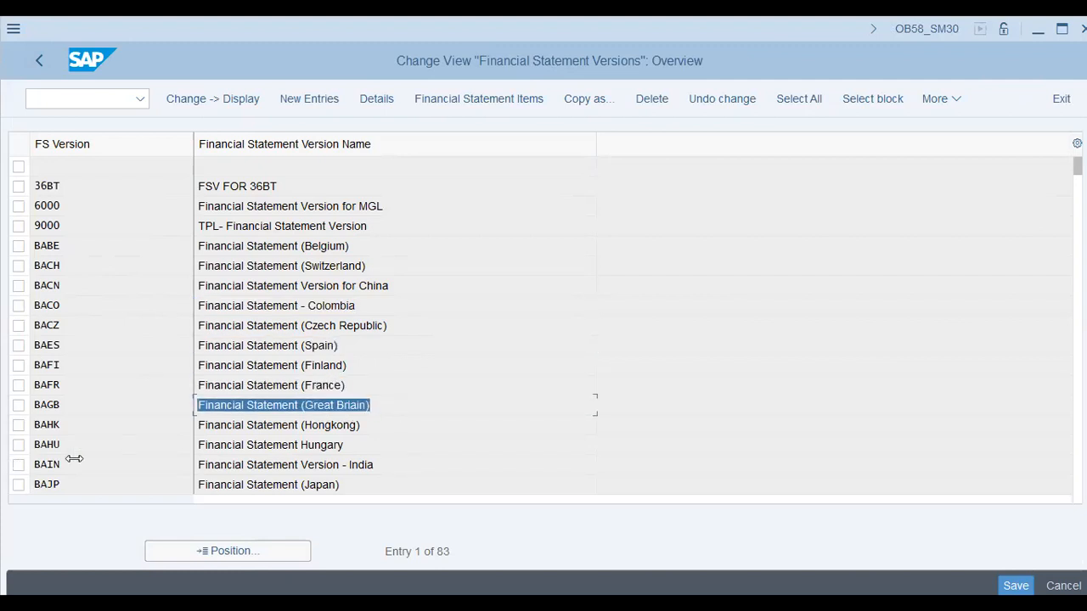
key(Down)
key(Down)
key(Down)
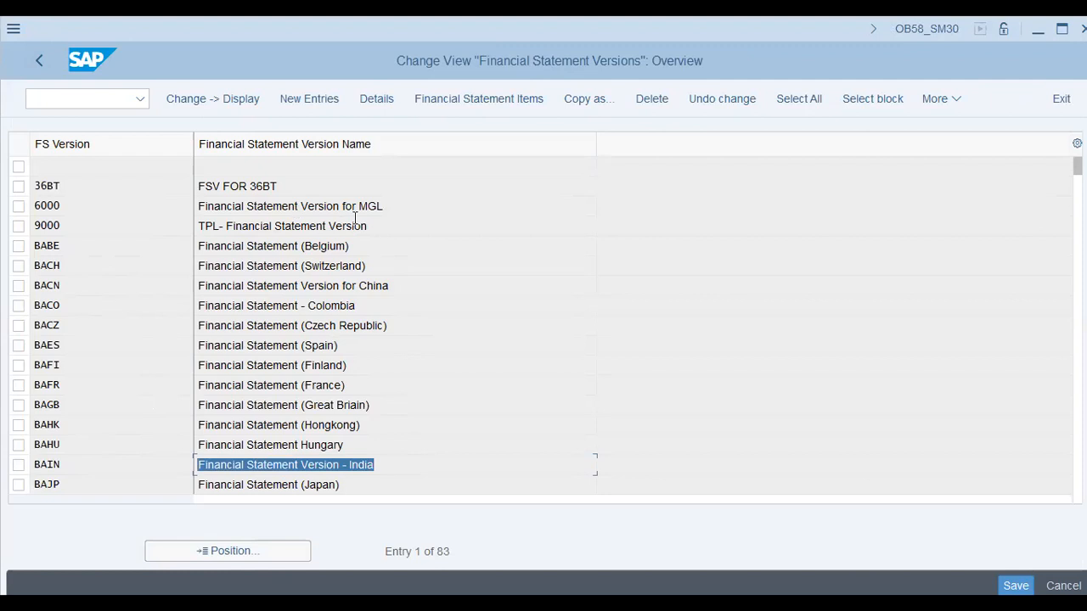
View the details and chart of accounts of financial statement version BAGB, and return to the overview
click(339, 409)
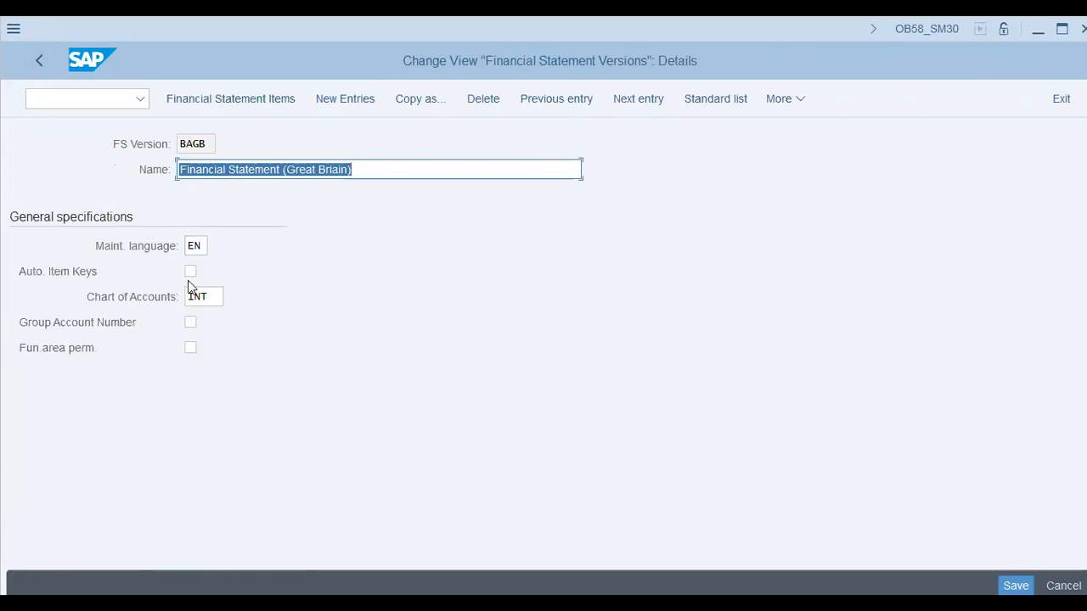
click(223, 296)
click(35, 66)
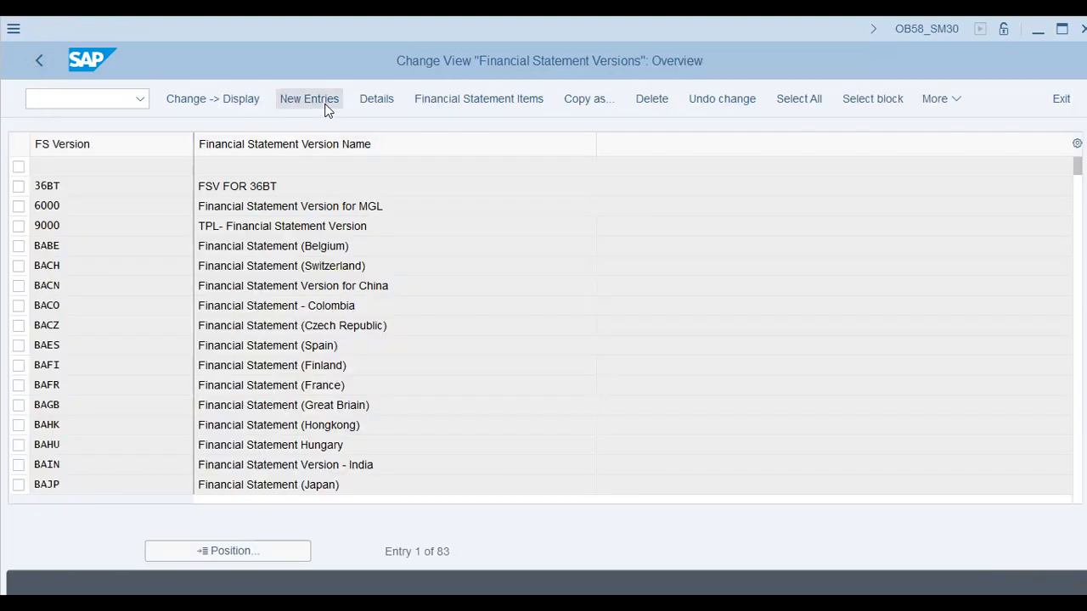
Create a new financial statement version AA42 named "Financial Statement Version - Venice Group"
click(327, 107)
text(aa42)
key(Tab)
text(Fina)
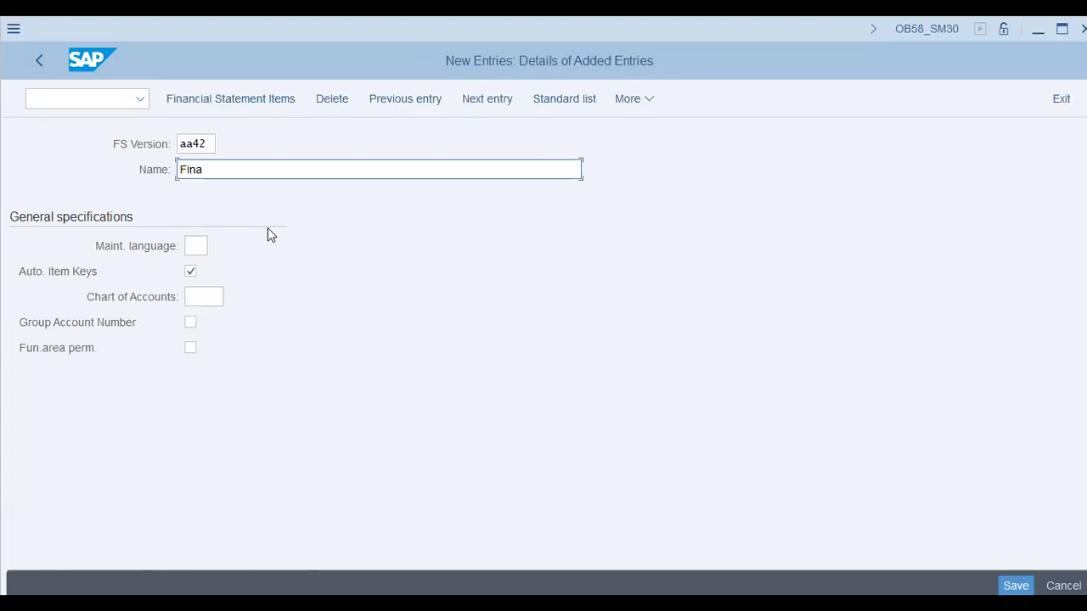
text(ncial Statement)
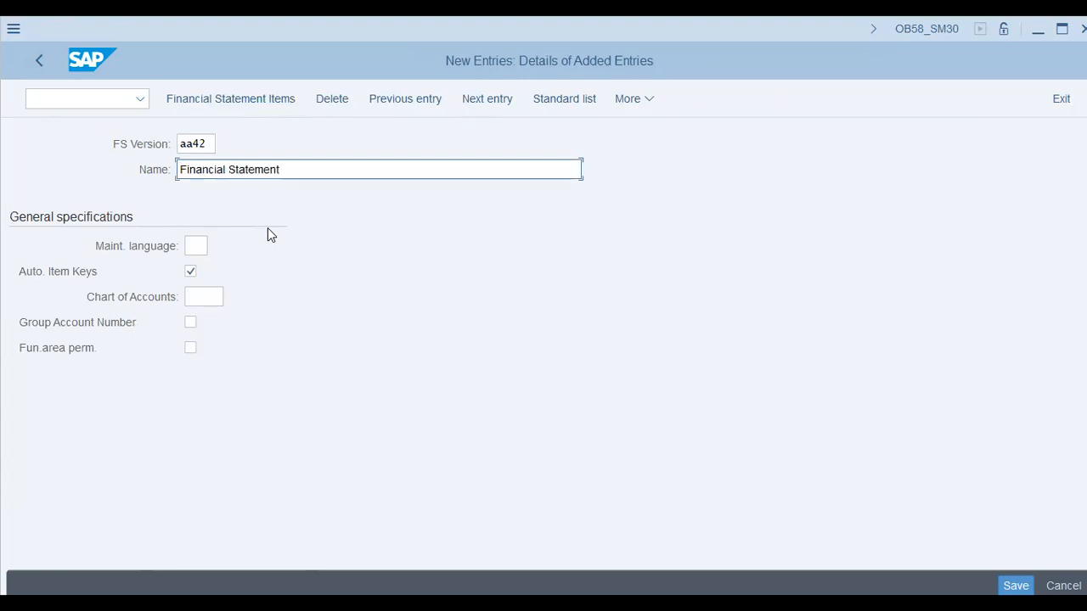
text( Version - Venice Group)
key(Tab)
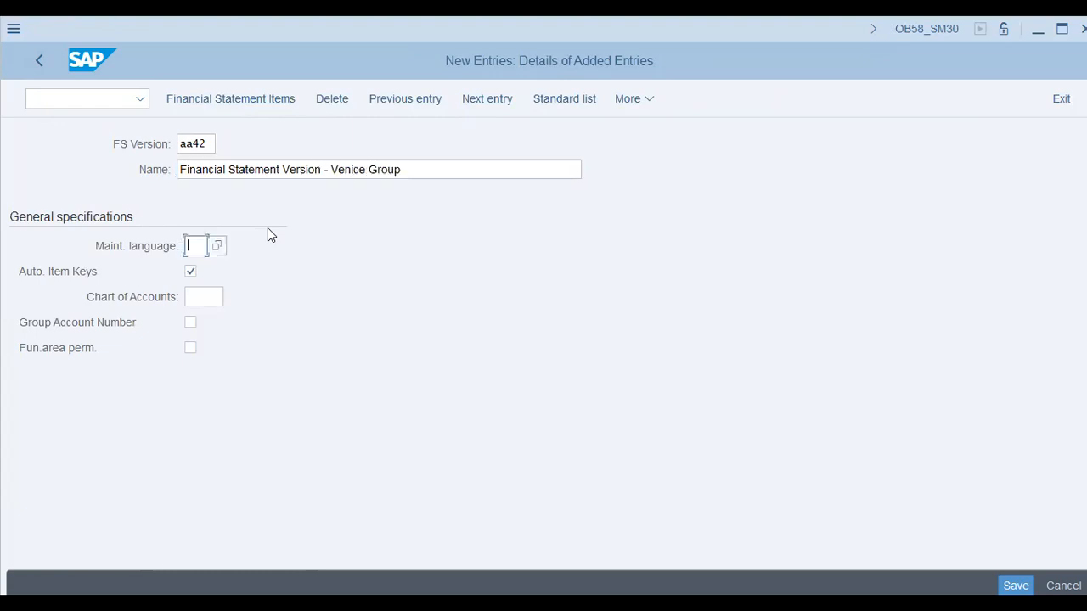
Set the new version's maintenance language to EN and its chart of accounts to AA42, keeping Auto. Item Keys enabled
text(en)
key(Tab)
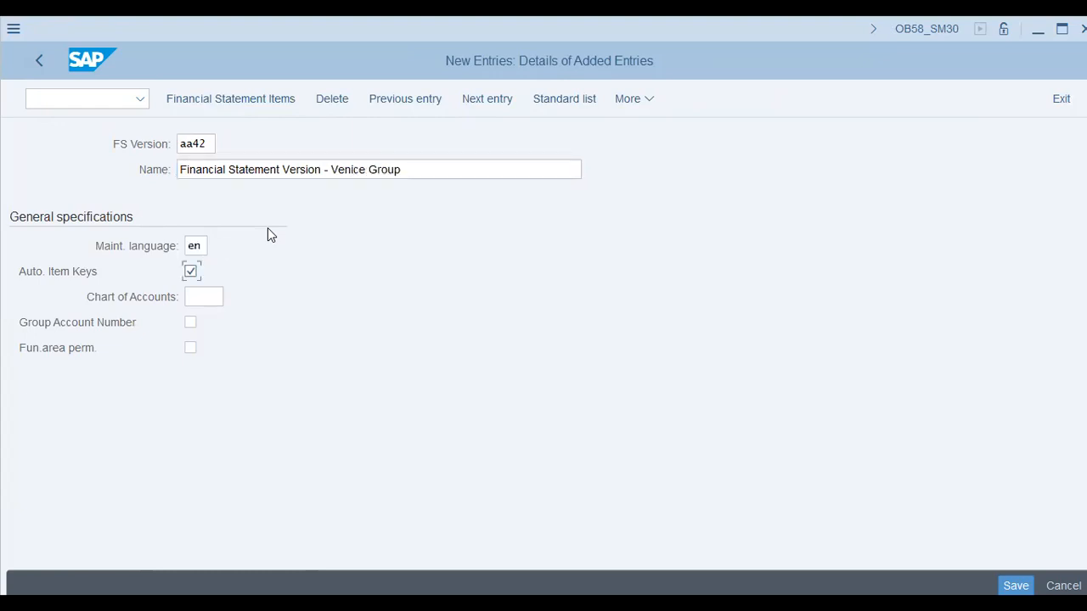
key(Tab)
text(aa42)
key(Tab)
key(Tab)
Save the new financial statement version under the AA42 Venice Group customizing request
key(Return)
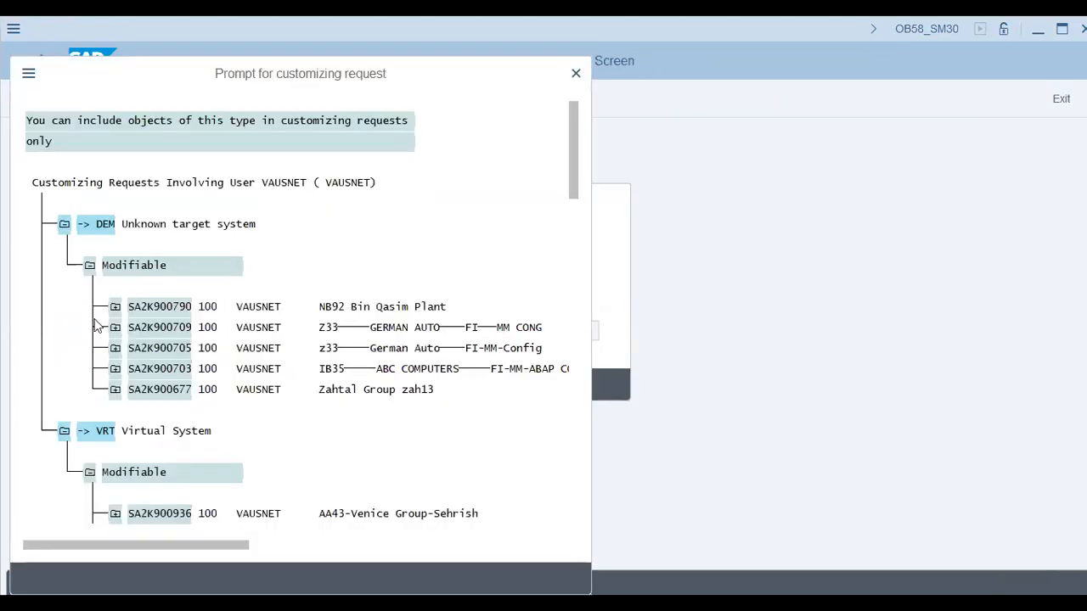
click(63, 225)
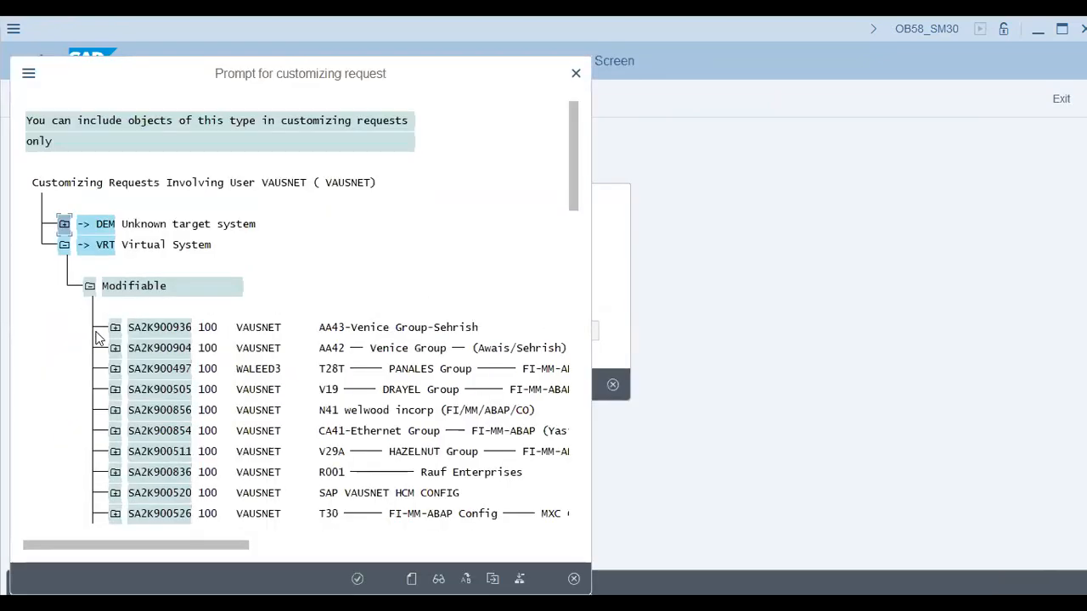
double_click(384, 348)
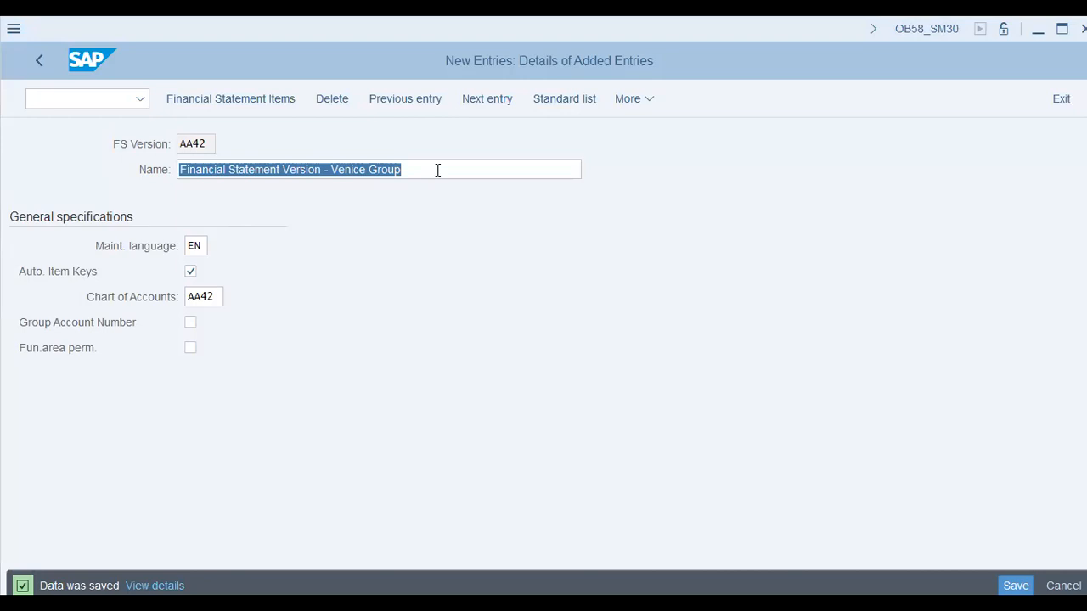
Open the financial statement items of version AA42, examine the Fin. Statement Notes node, and return to the versions overview
click(219, 319)
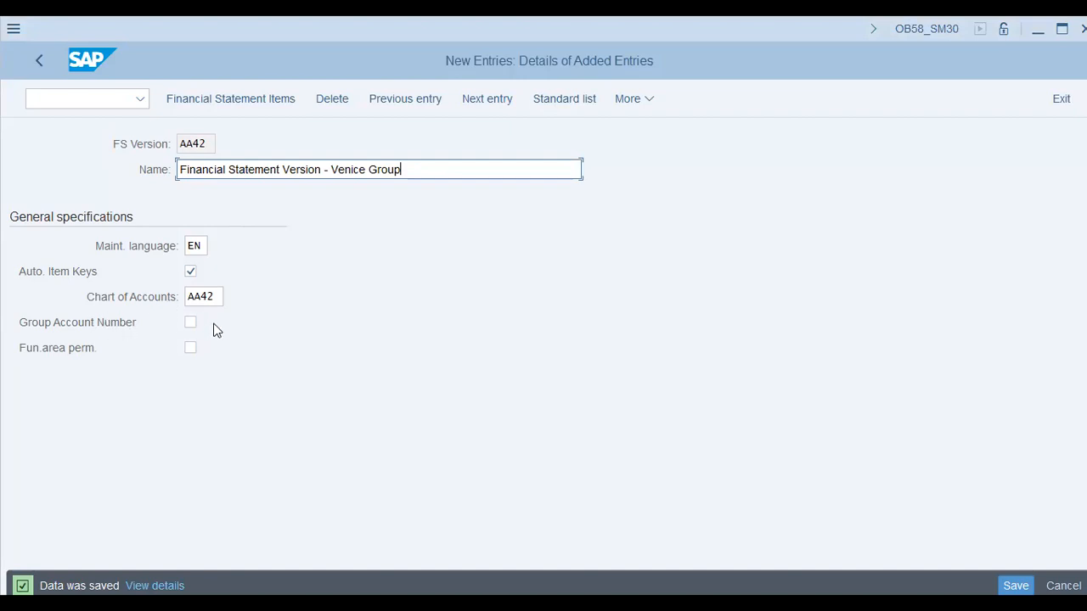
click(249, 98)
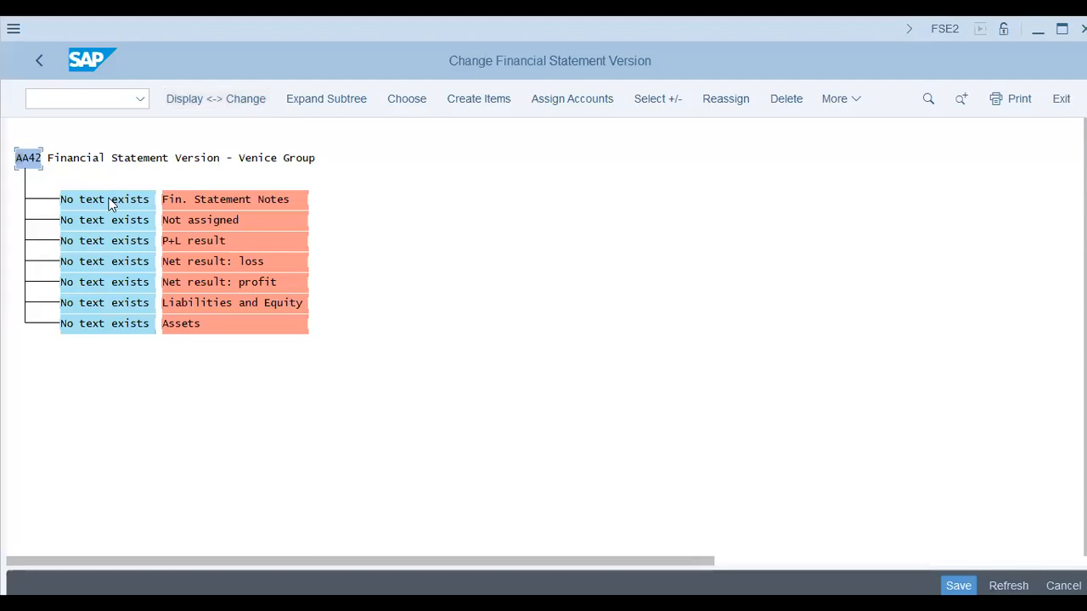
click(108, 202)
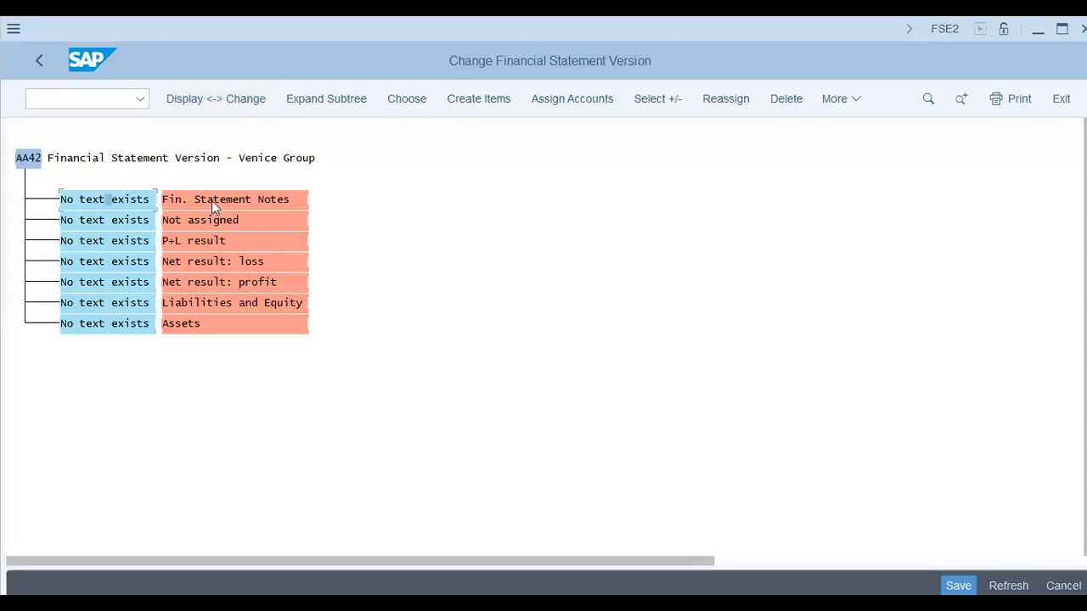
click(255, 199)
click(37, 61)
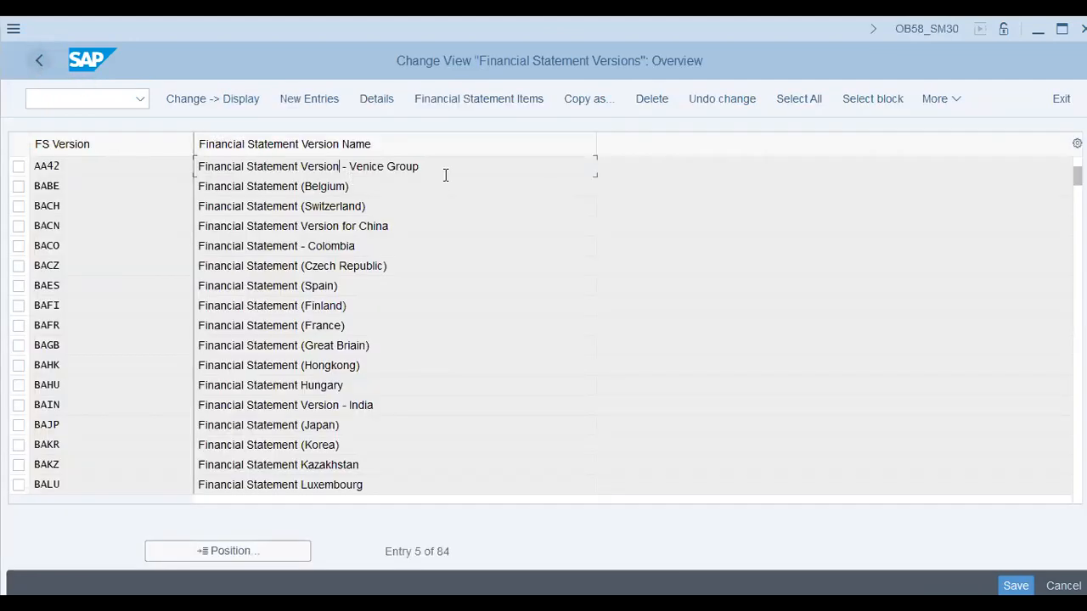
Reopen the financial statement items of AA42, examine the net result and Liabilities and Equity nodes, and leave the version
drag(446, 170, 107, 158)
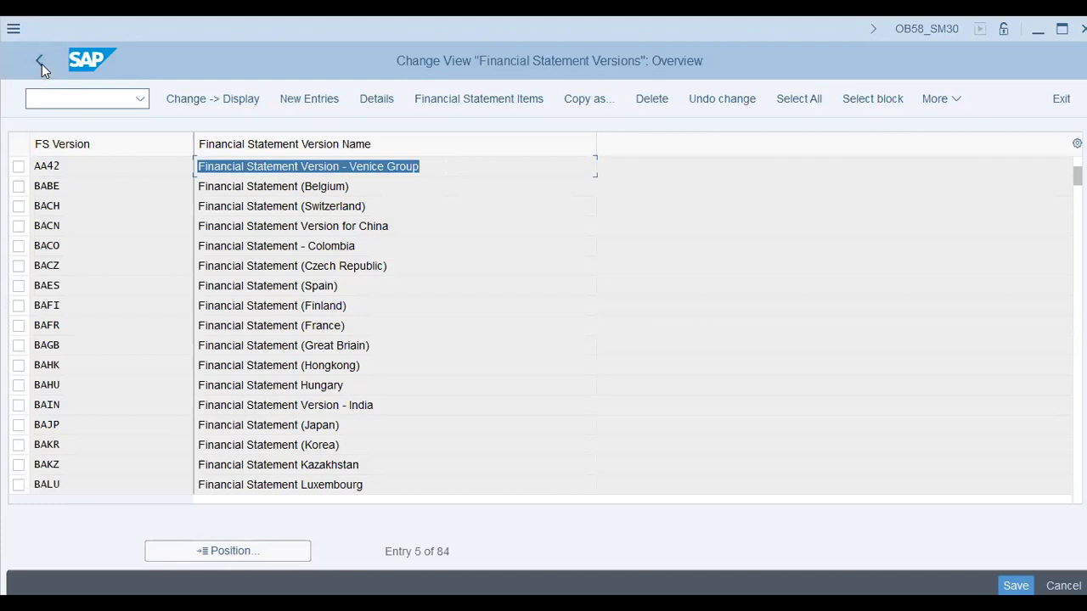
double_click(371, 167)
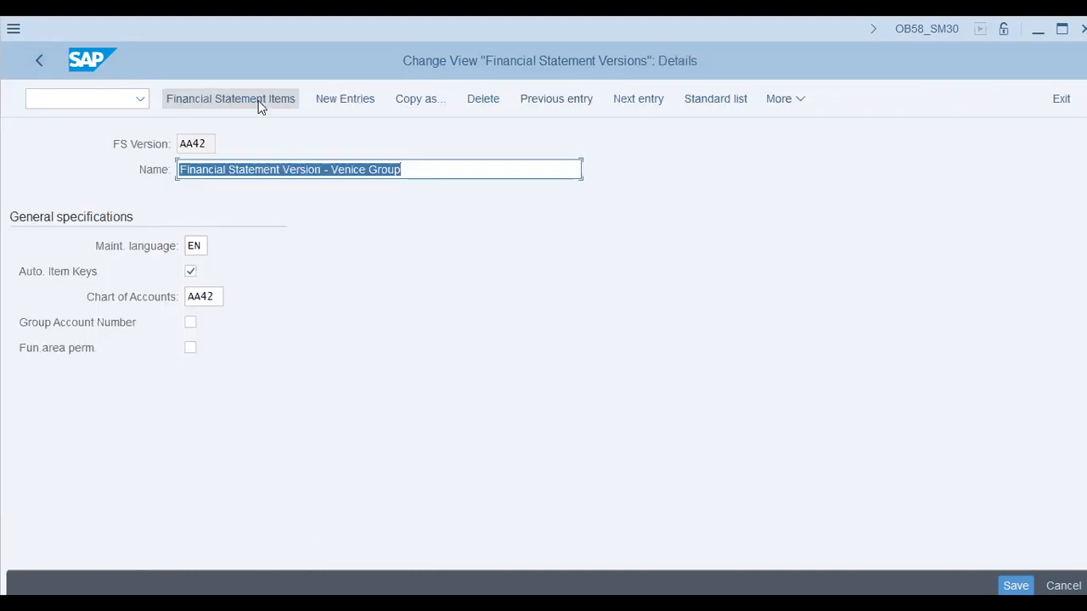
click(258, 101)
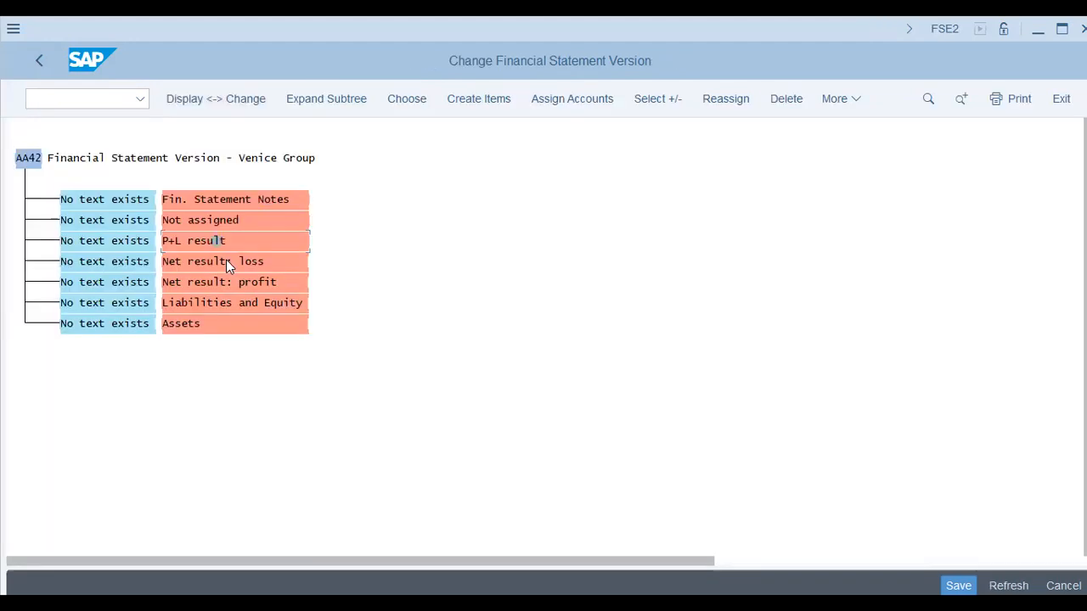
click(227, 263)
key(Down)
key(Down)
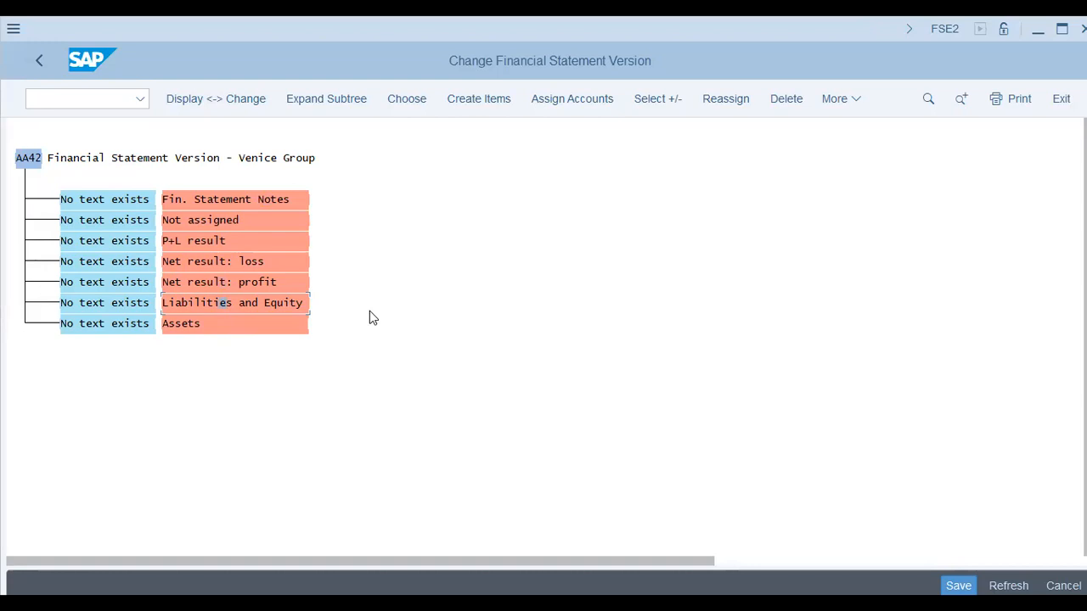
click(35, 60)
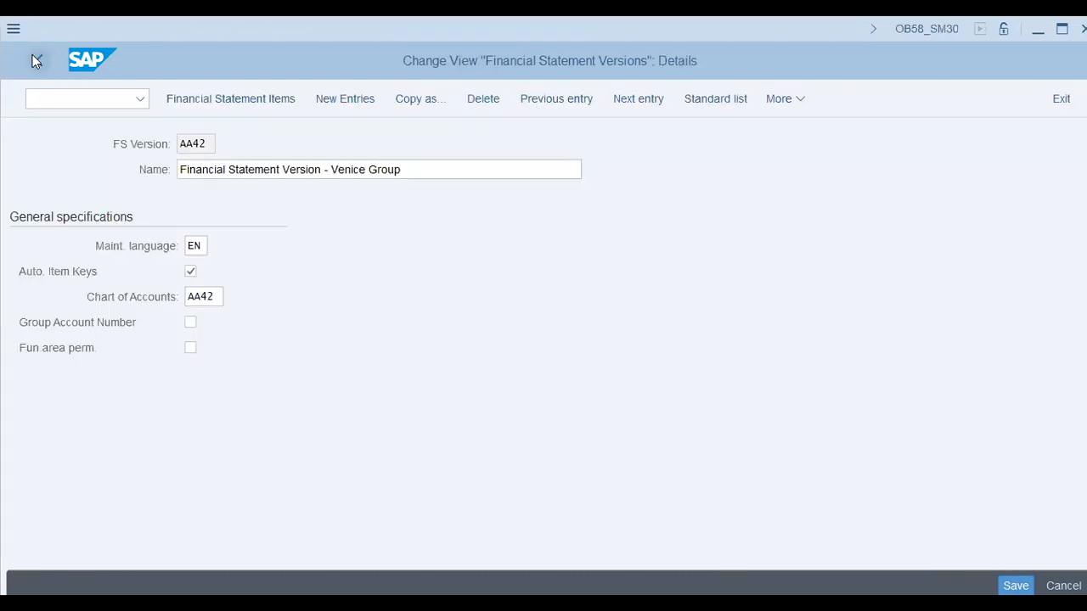
click(40, 61)
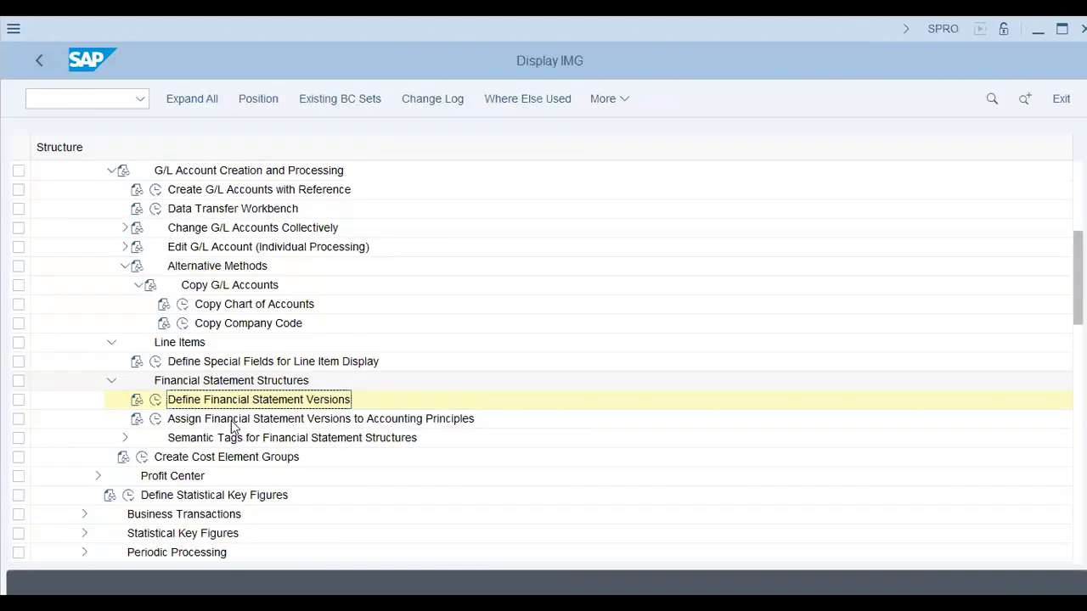
Open Assign Financial Statement Versions to Accounting Principles and review the existing assignments, including the GAAP entry
click(157, 421)
click(156, 419)
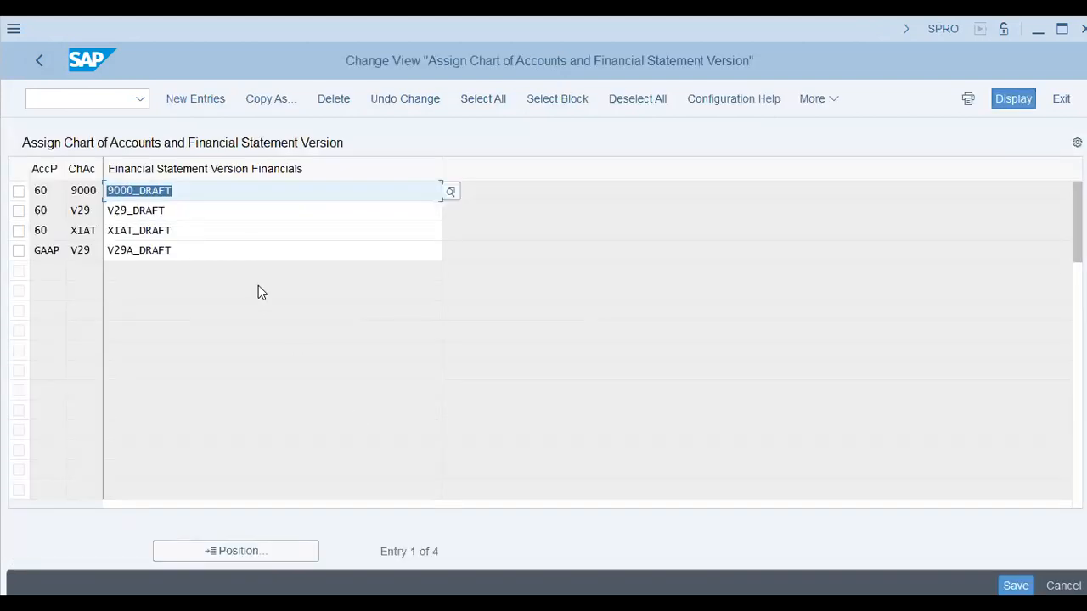
click(192, 247)
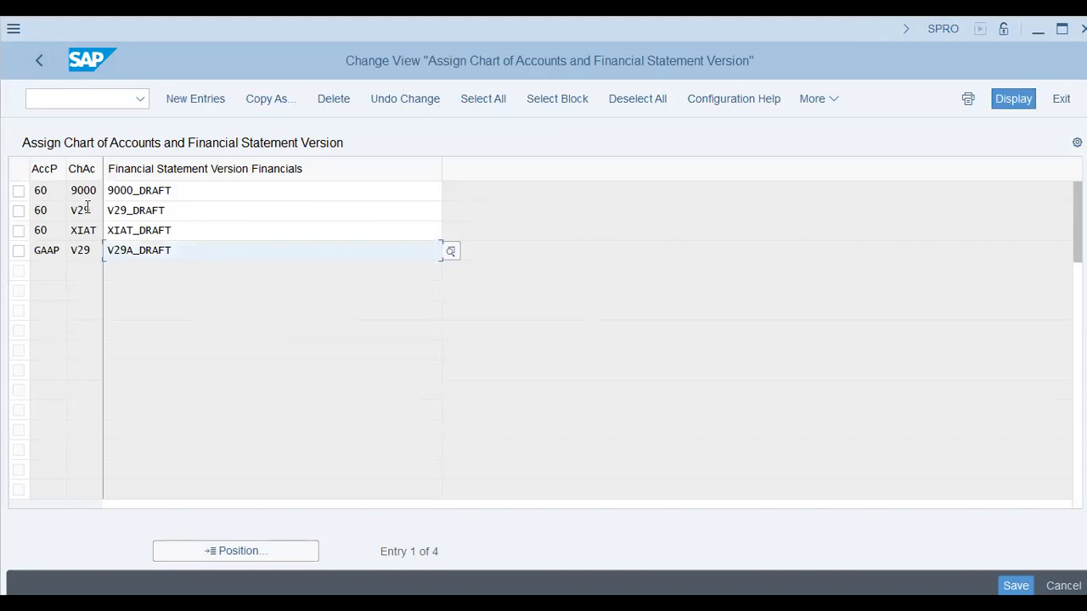
Add a new assignment entry with accounting principle 60 and chart of accounts AA42
click(201, 102)
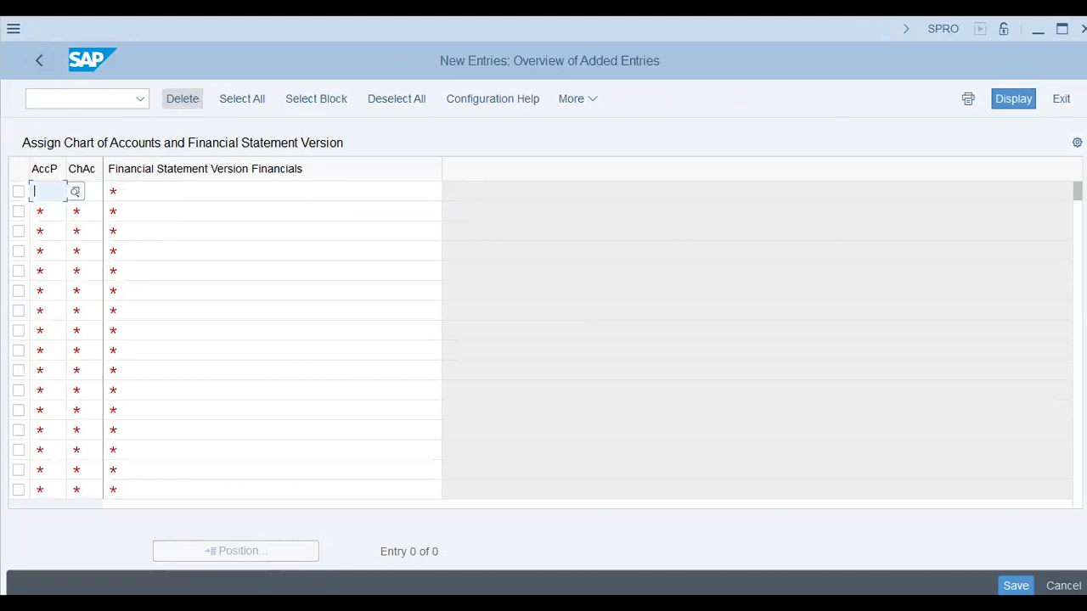
text(60)
key(Tab)
text(aa42)
key(Tab)
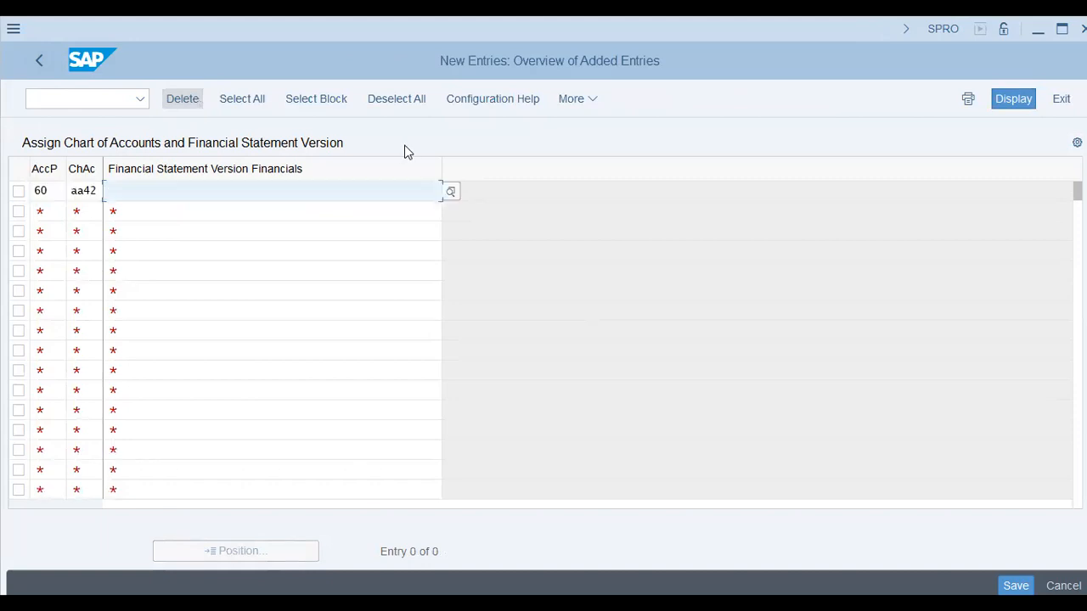
Search the list of possible financial statement versions for aa42 in the new assignment entry
click(451, 192)
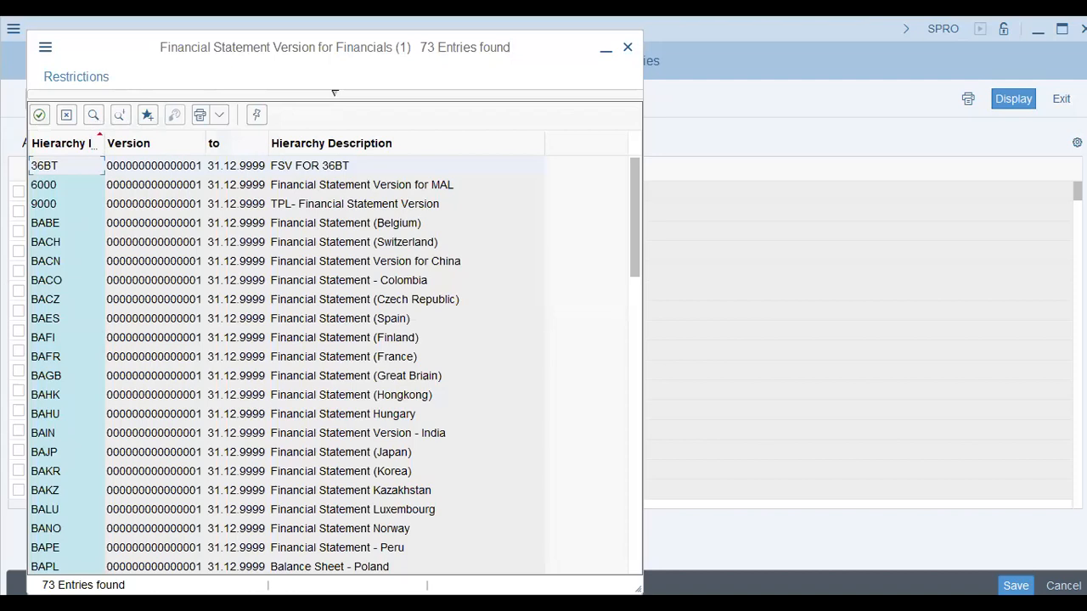
key(ctrl+f)
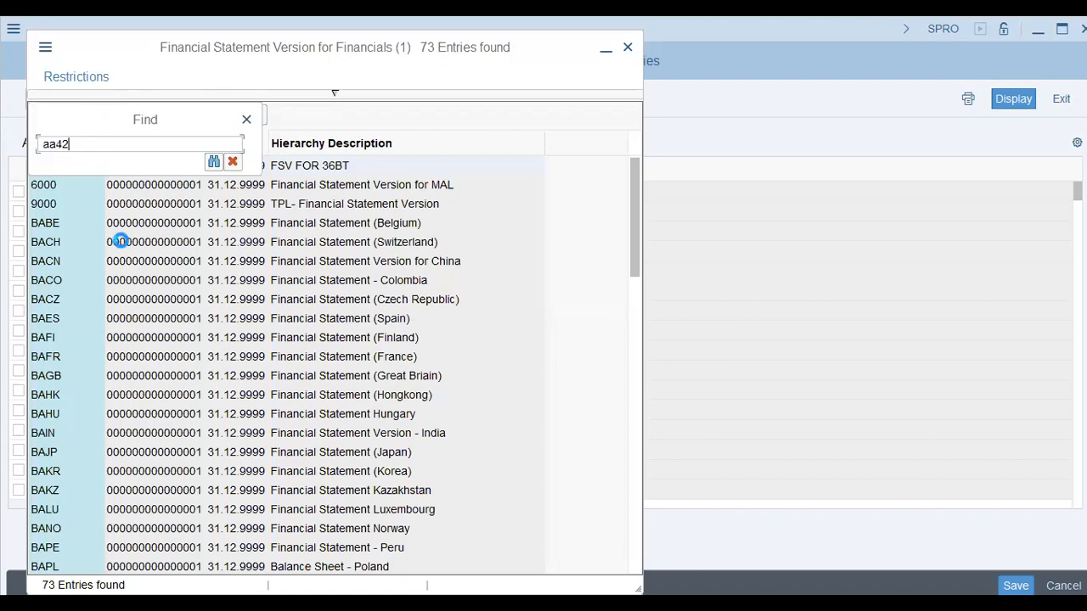
key(Return)
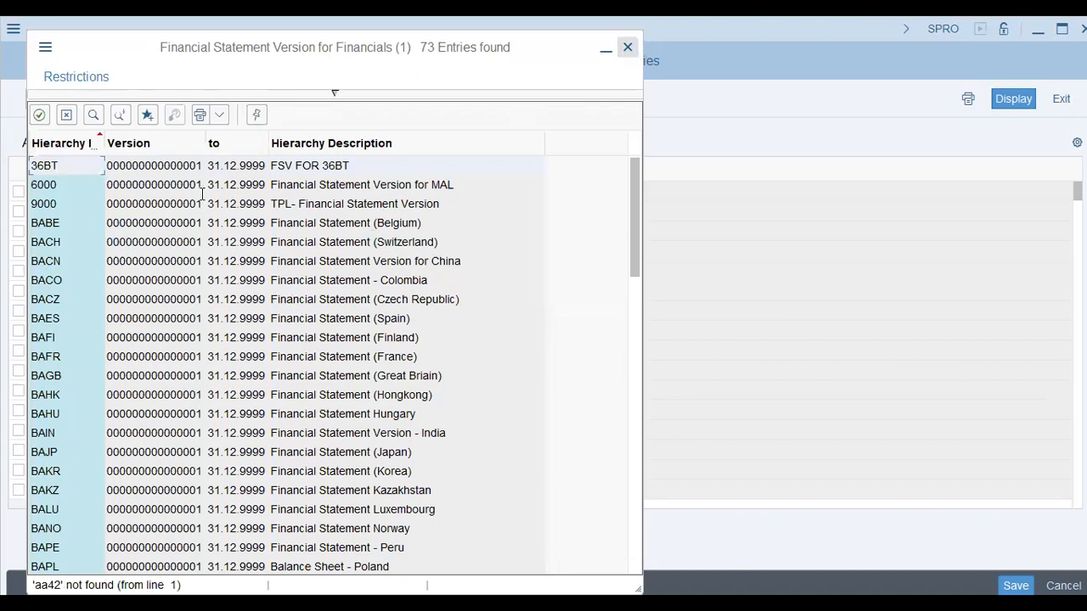
Try to enter AA42 as the financial statement version for accounting principle 60, and discard the entry
key(Escape)
key(Return)
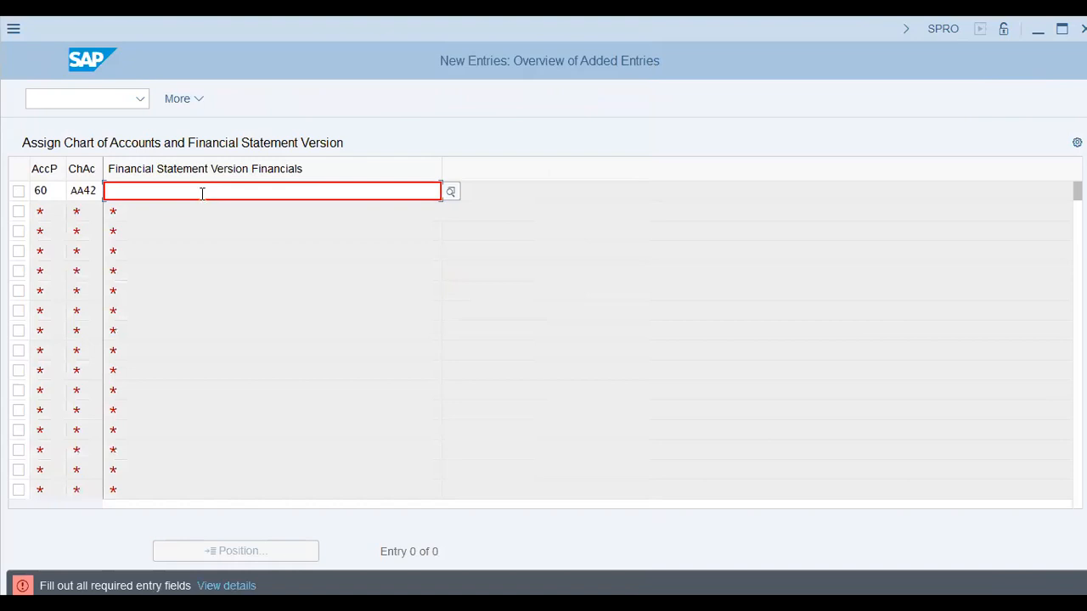
text(AA42)
key(Return)
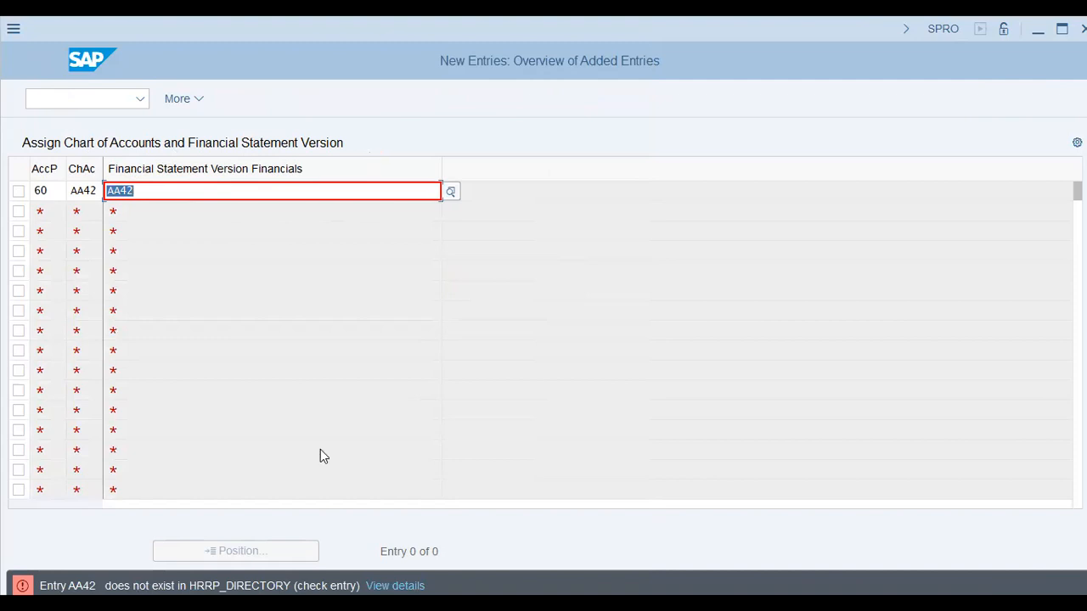
key(F12)
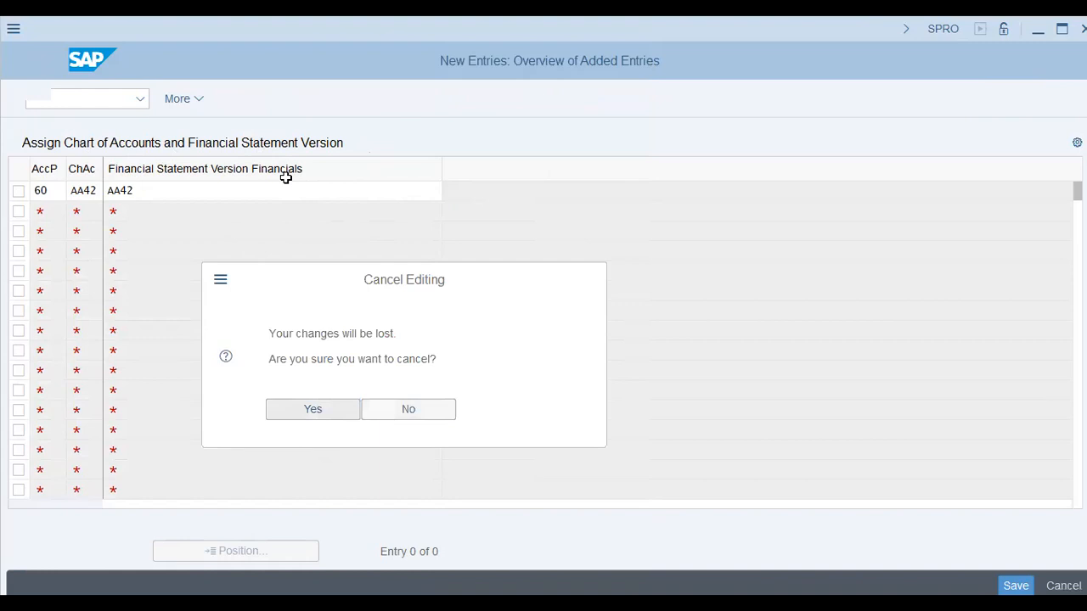
key(Return)
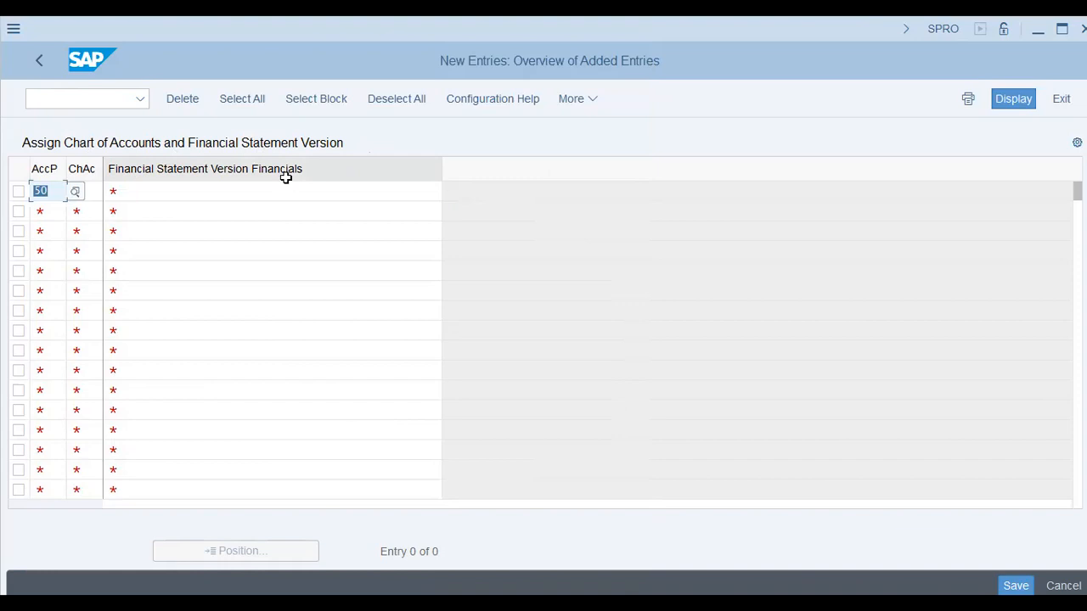
Re-enter accounting principle 60 with chart of accounts aa42 and look through the available financial statement versions
text(60	aa42)
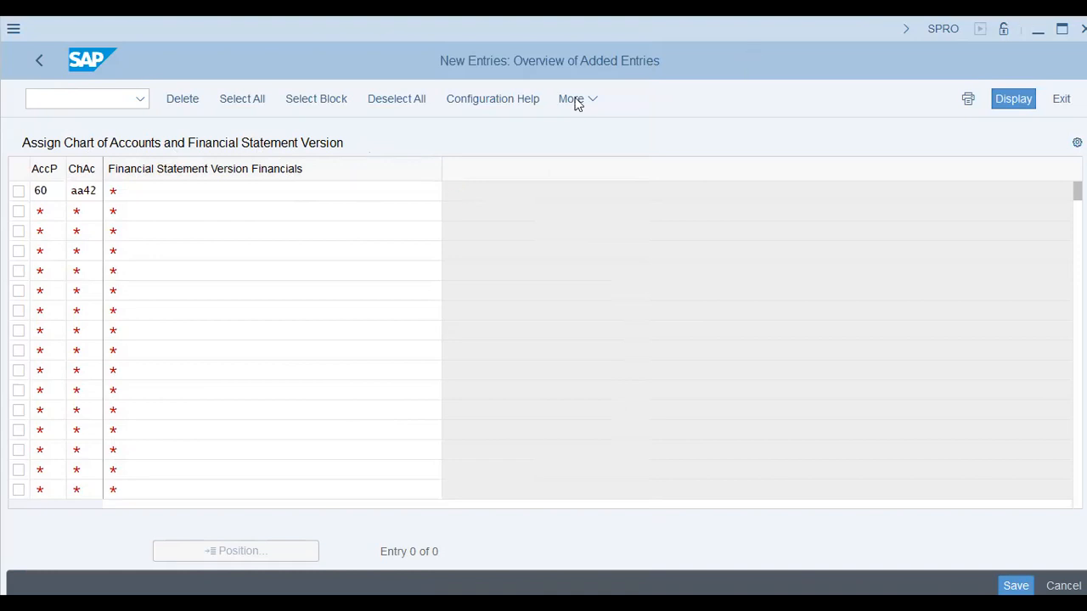
key(F4)
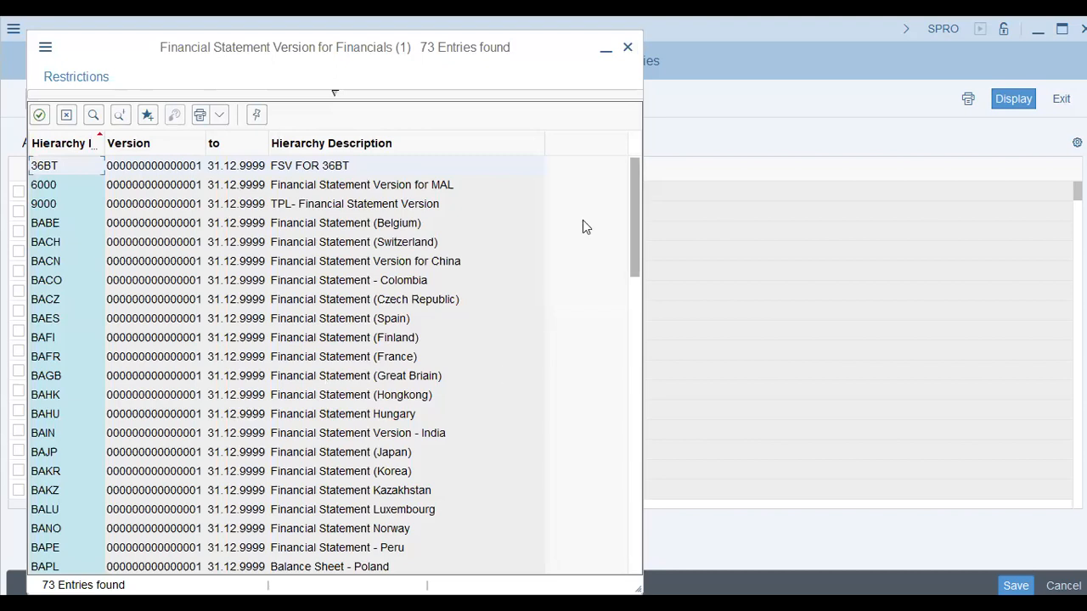
scroll(582, 224, down, 10)
scroll(582, 224, up, 8)
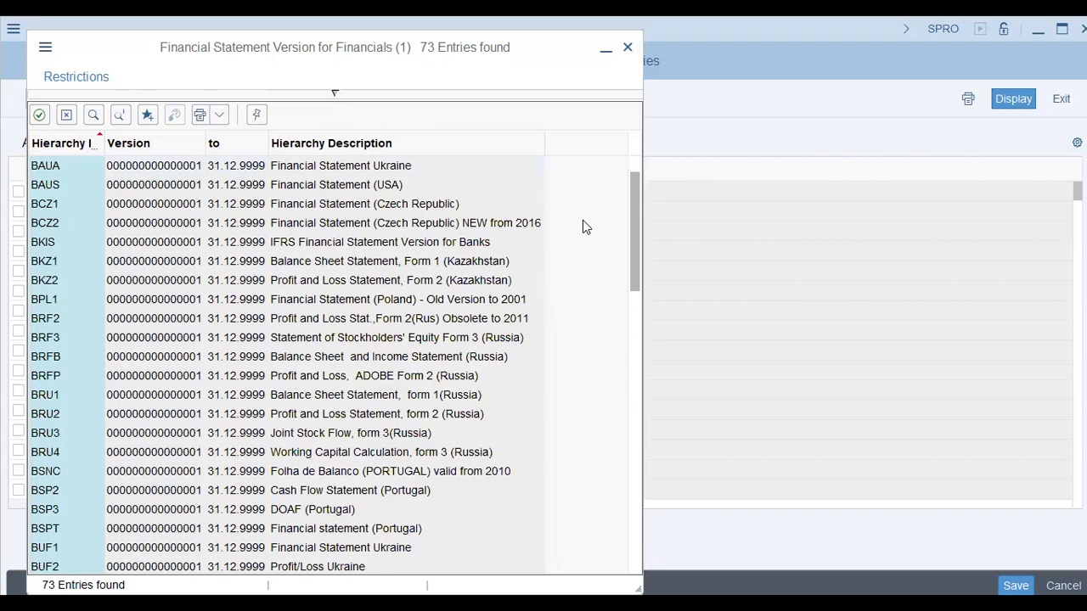
click(74, 140)
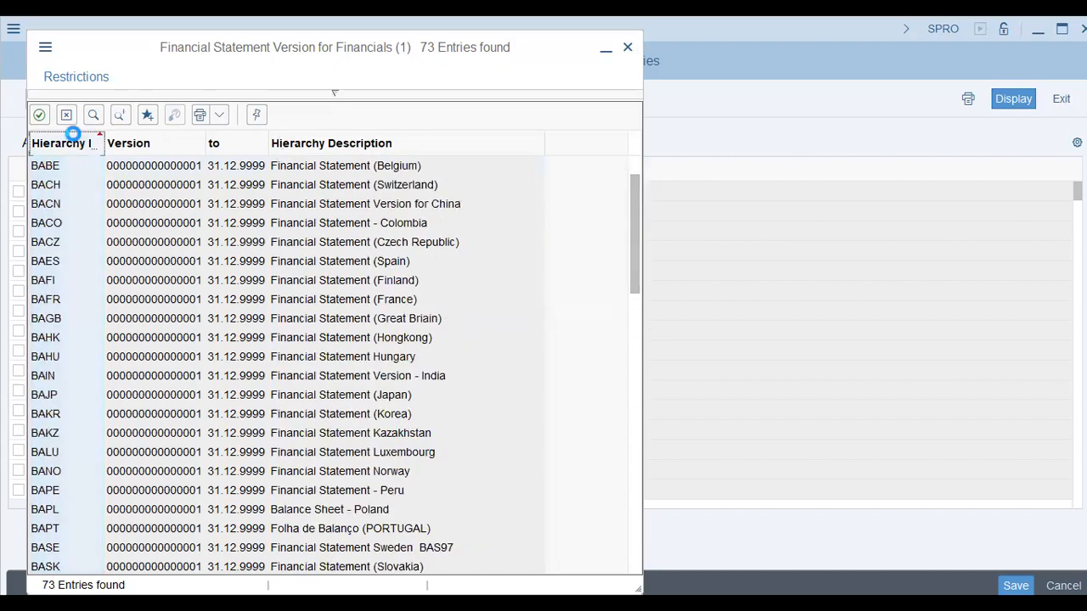
click(75, 140)
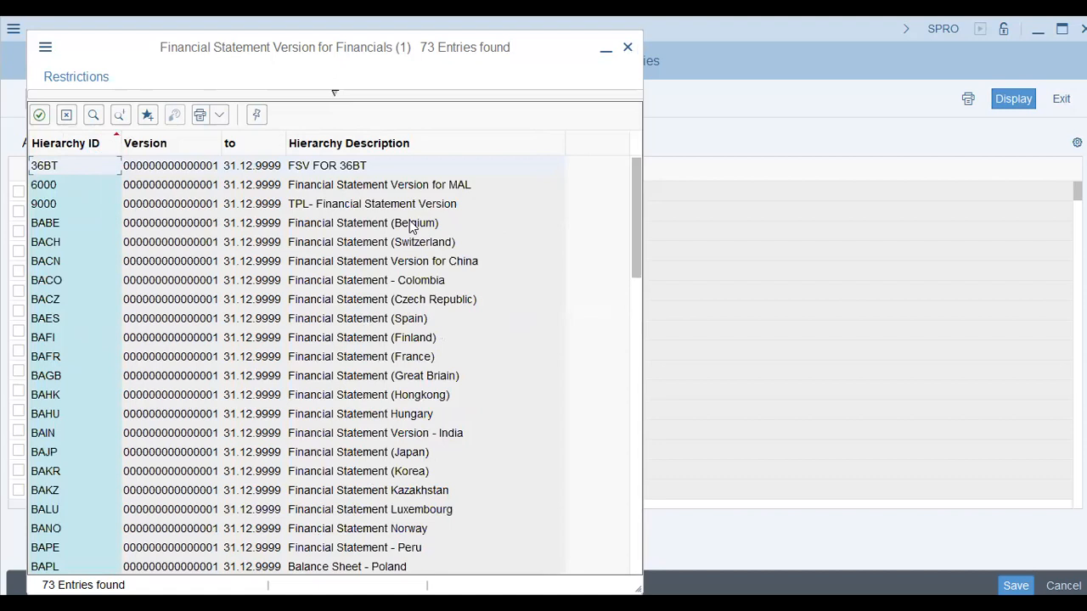
scroll(411, 225, down, 8)
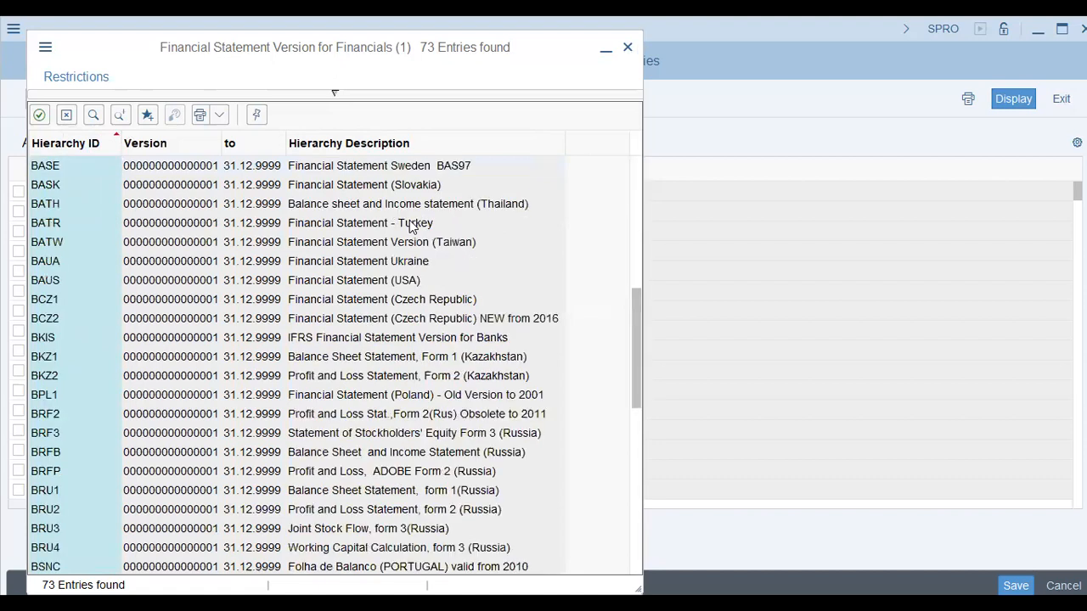
scroll(411, 225, down, 6)
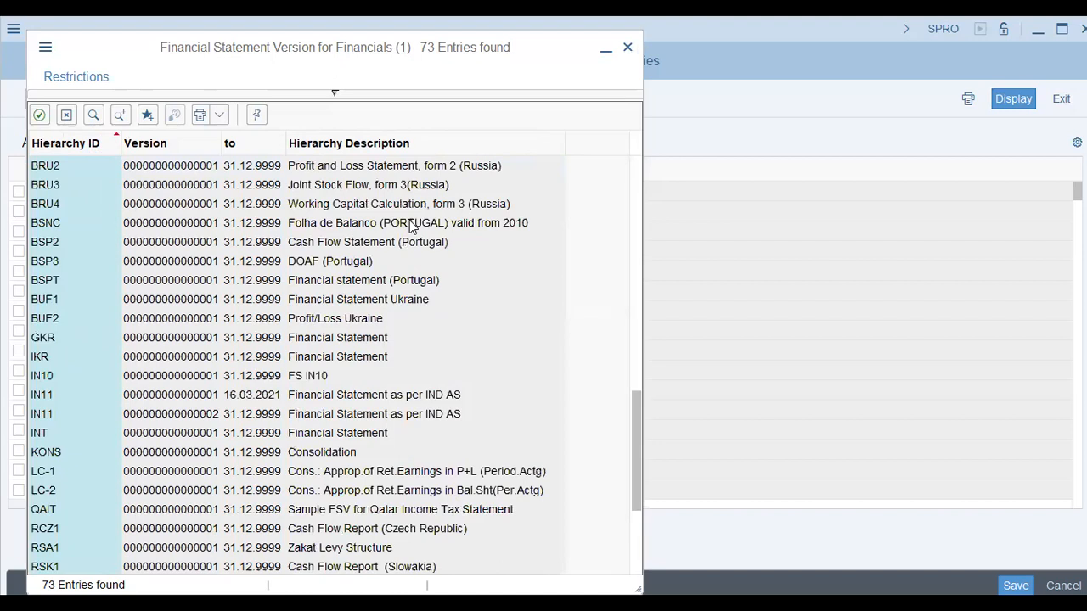
scroll(411, 225, down, 4)
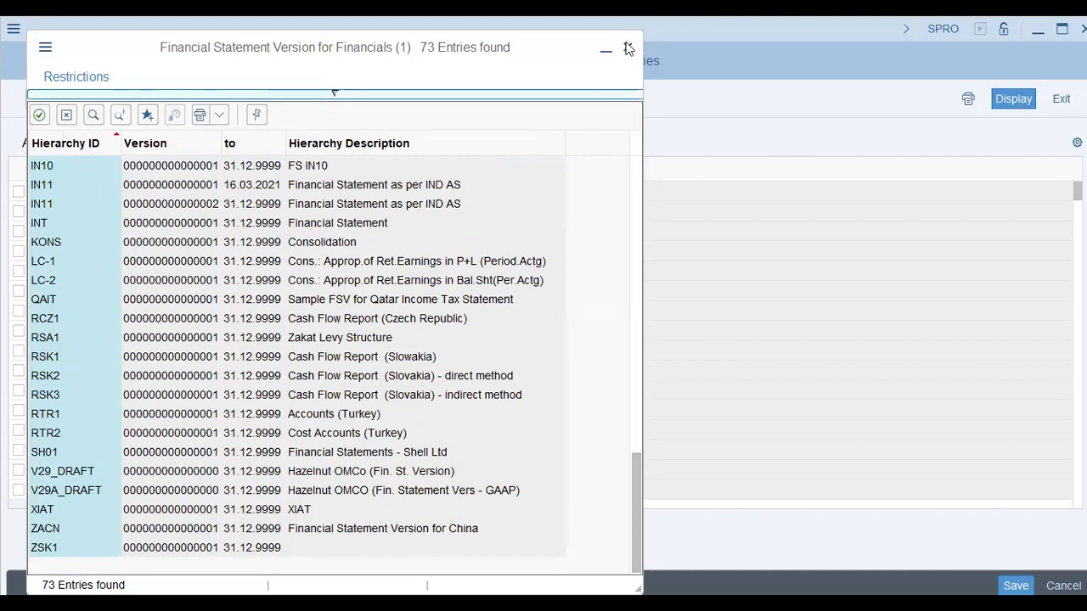
click(204, 187)
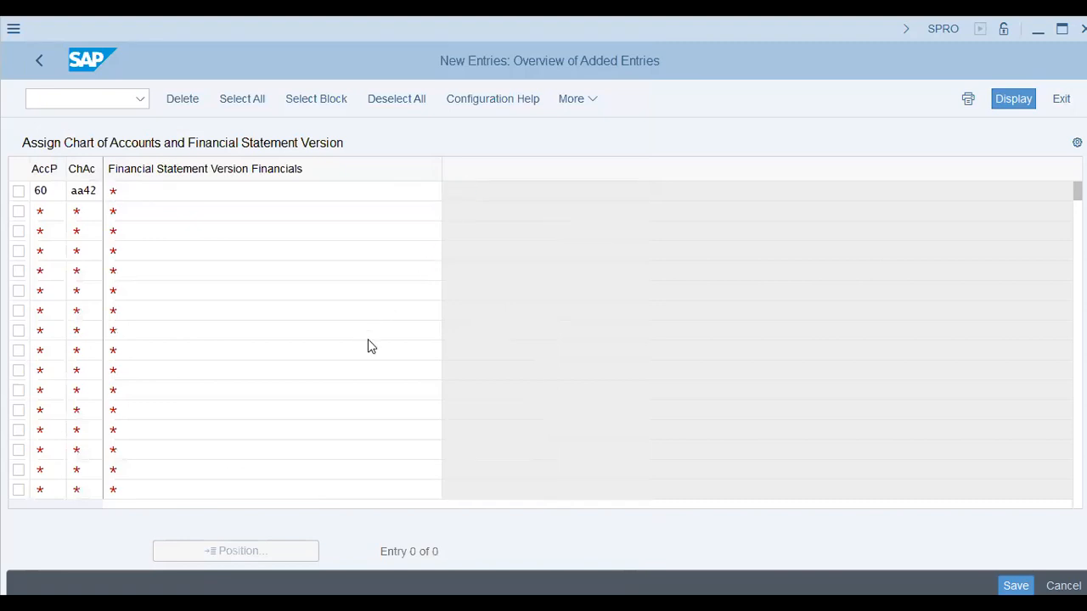
Assign financial statement version BAGB to accounting principle 60 and chart of accounts AA42, and save the entry
key(F4)
click(387, 375)
click(398, 375)
click(396, 376)
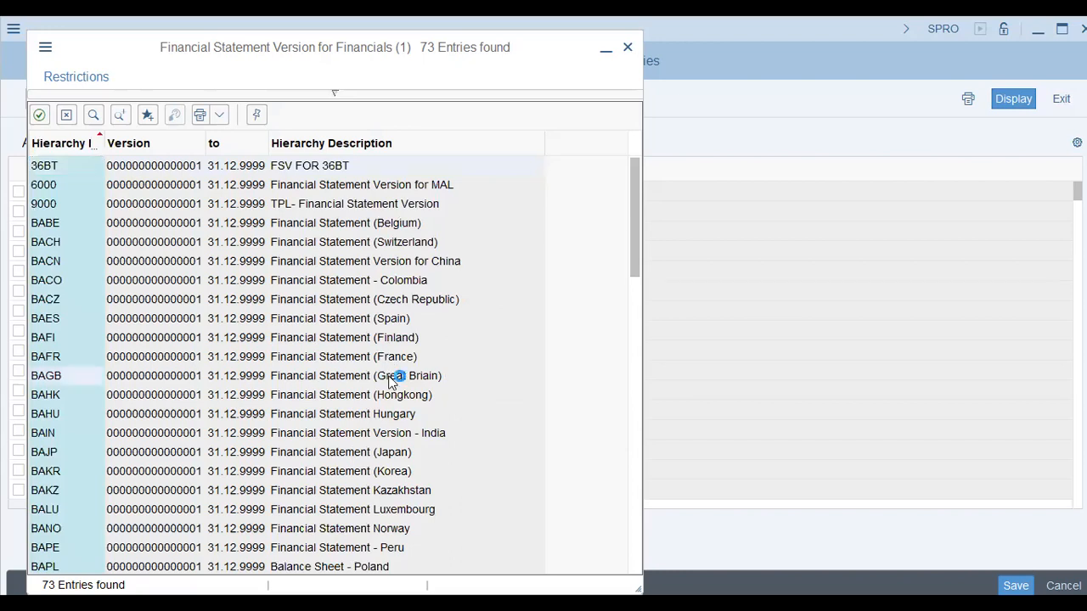
key(Return)
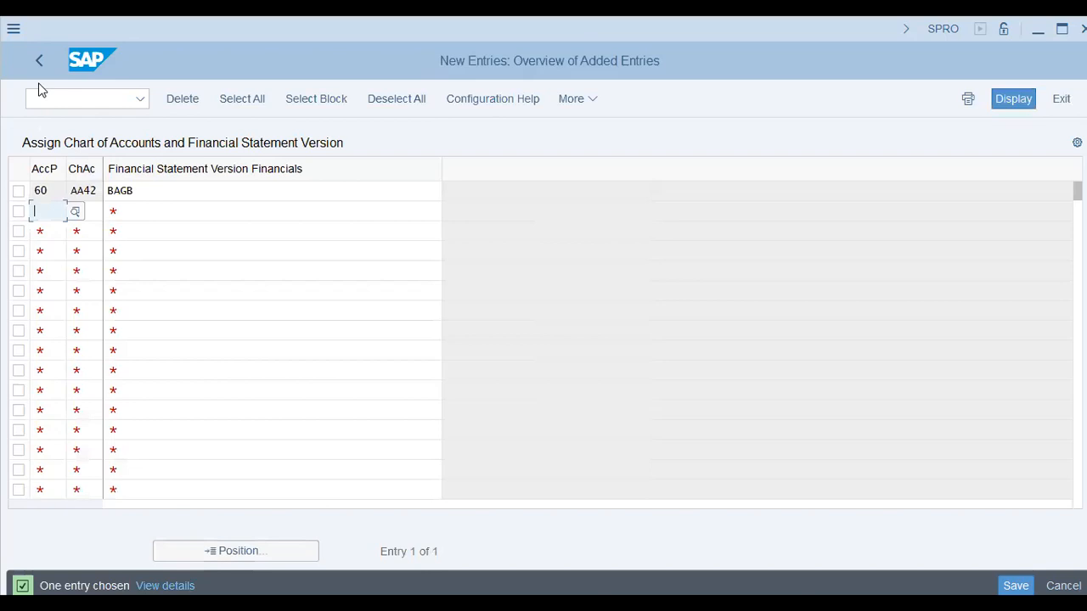
key(ctrl+s)
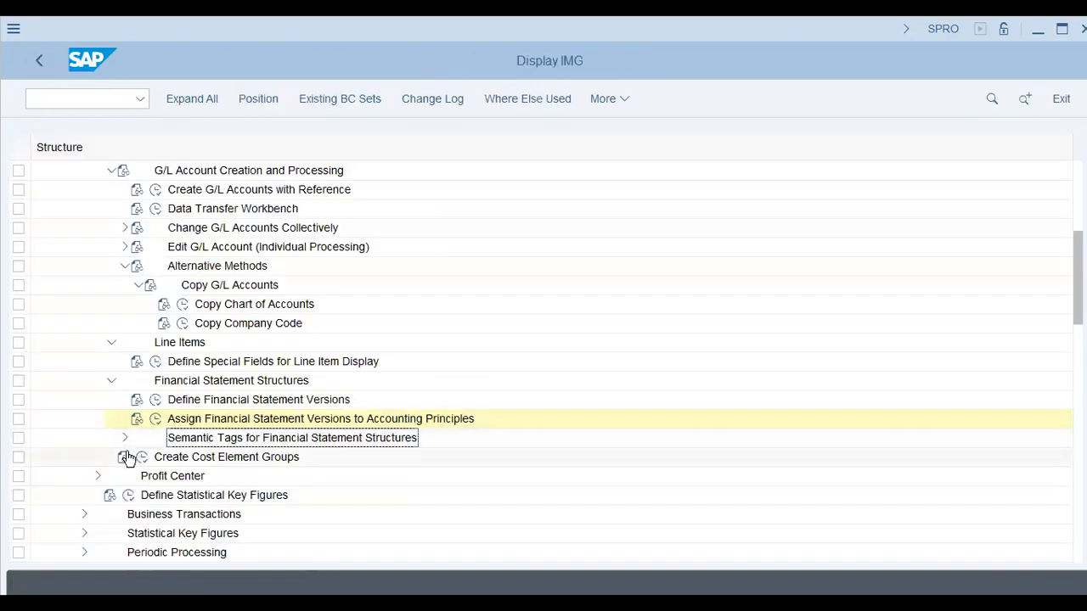
Collapse the G/L Account Creation and Processing node and expand Enterprise Structure in the implementation guide
click(204, 457)
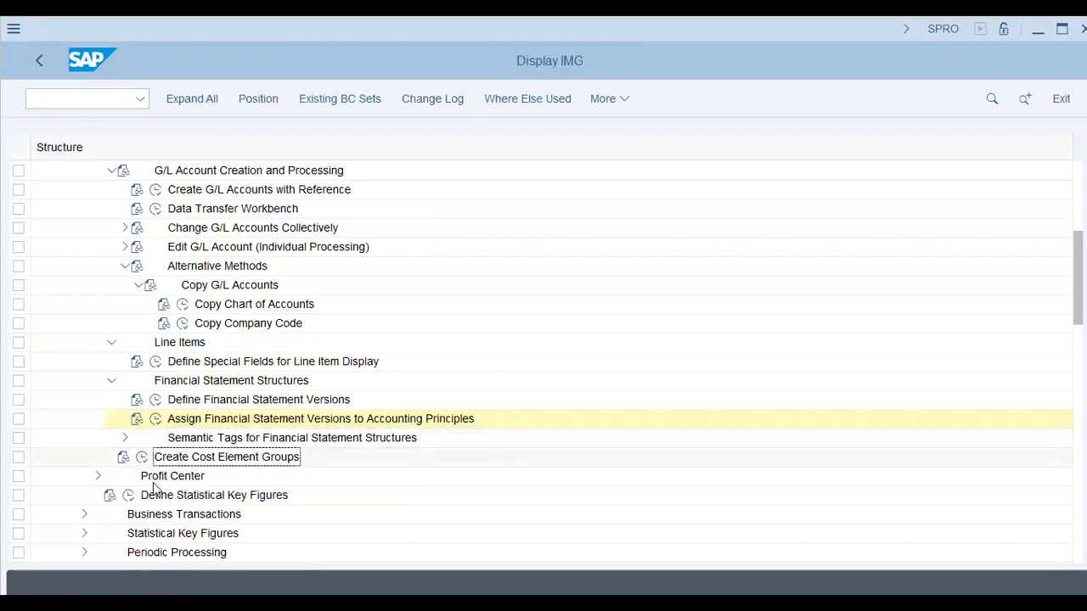
key(Down)
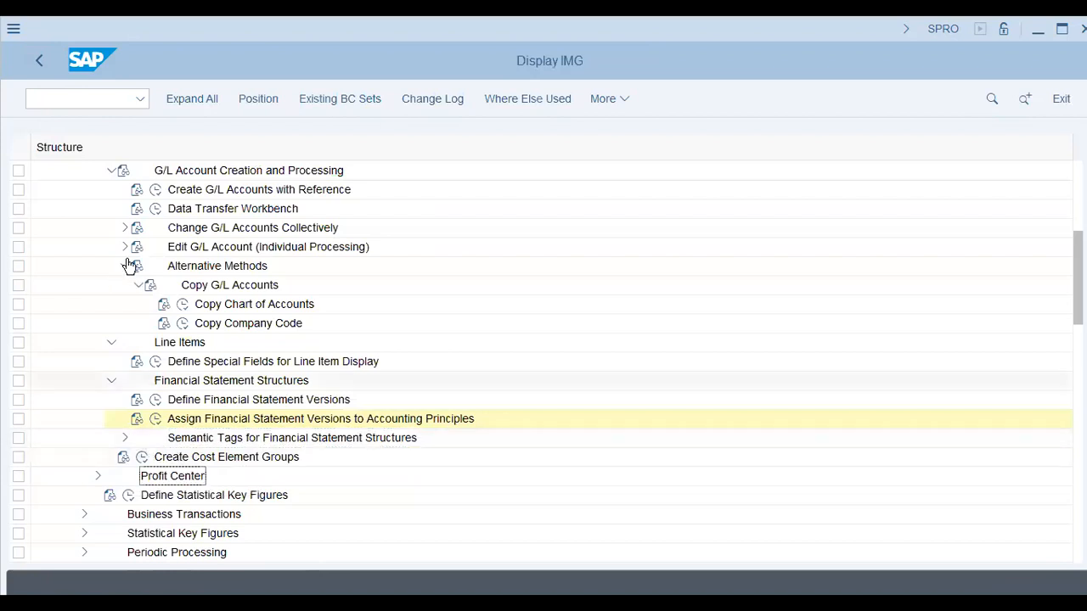
click(111, 171)
click(552, 257)
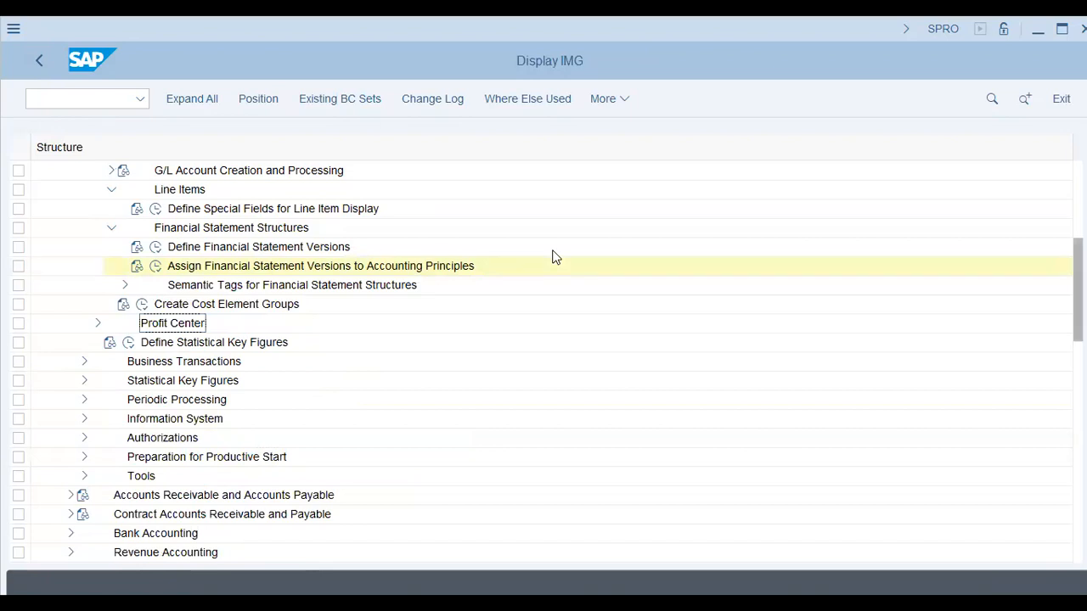
scroll(60, 257, up, 5)
click(58, 266)
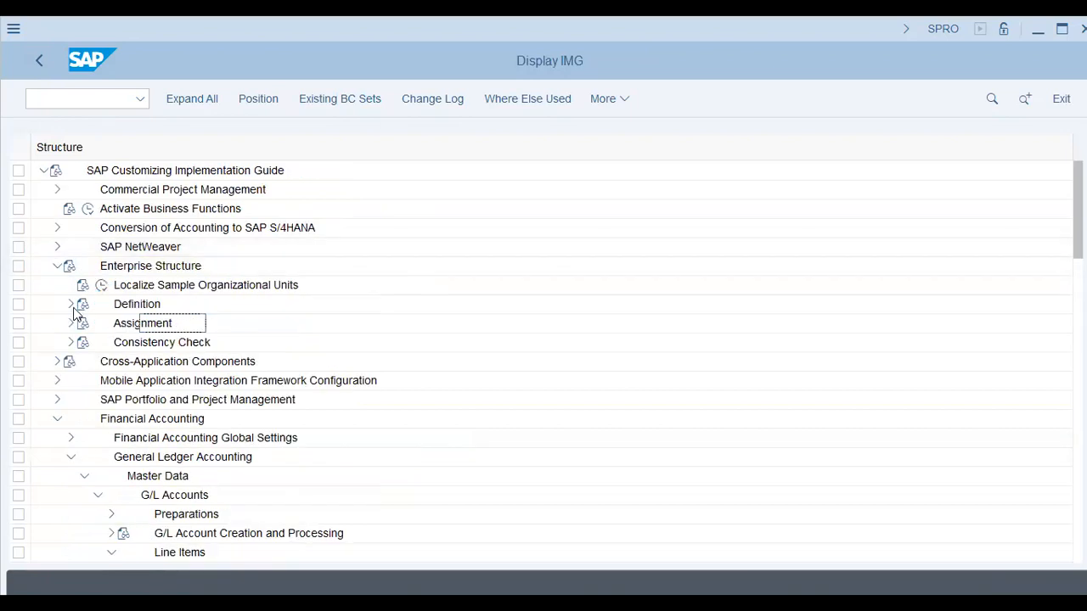
Open Maintain Controlling Area from the Enterprise Structure definition activities and start a new controlling area entry
click(70, 304)
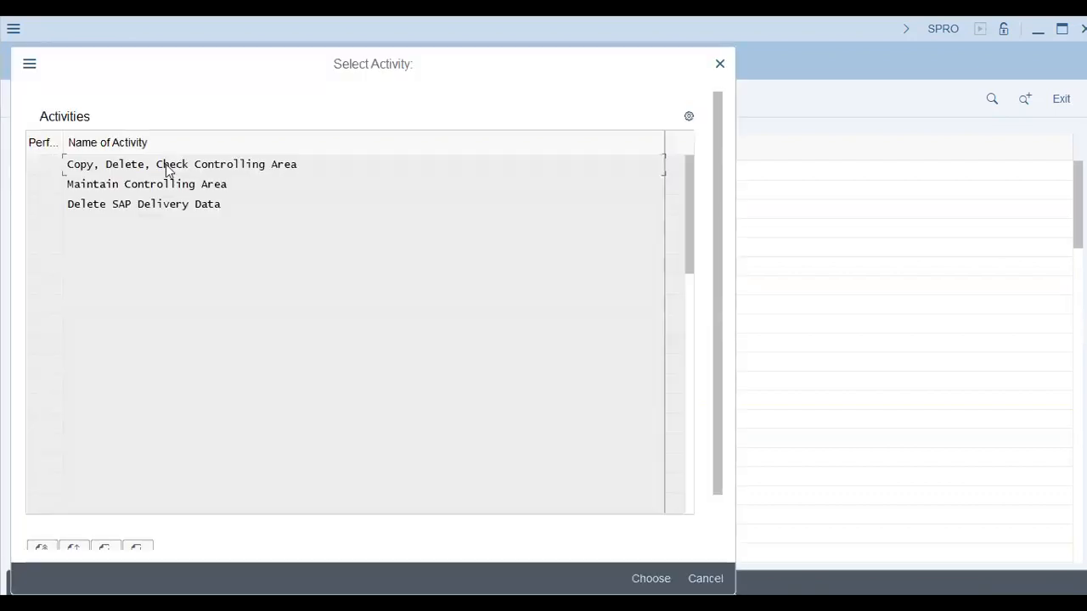
double_click(167, 171)
double_click(446, 191)
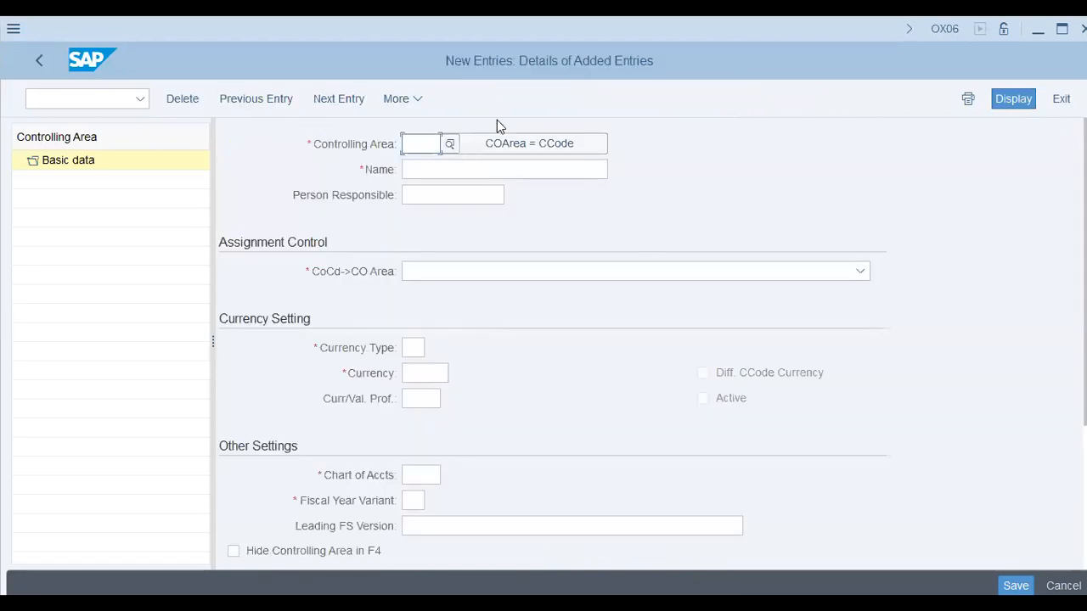
Try to create the controlling area from company code aa42 with COArea = CCode, and discard the new entry
click(502, 144)
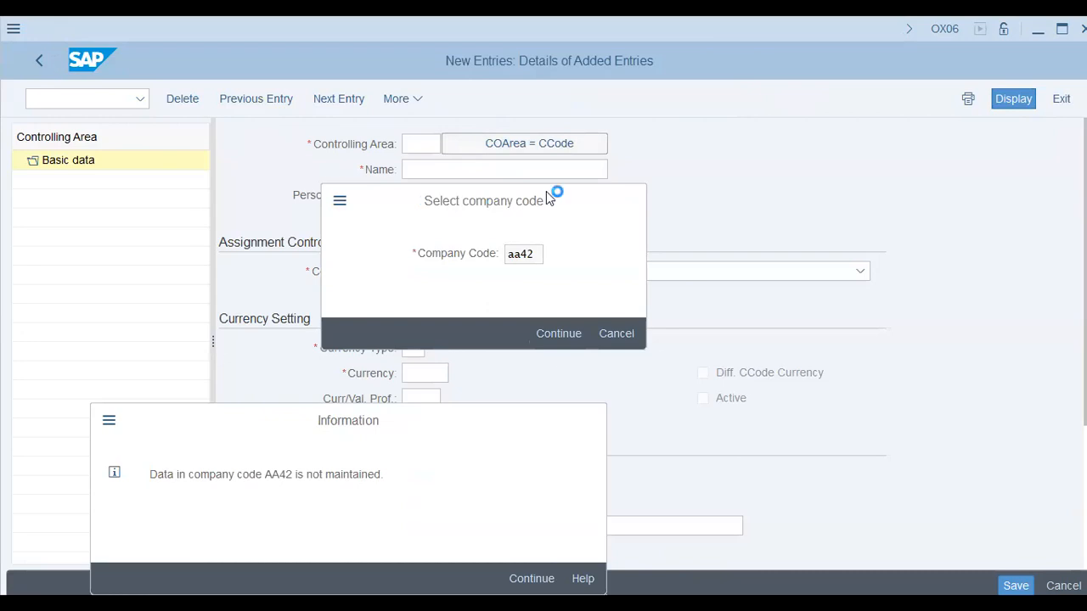
key(Return)
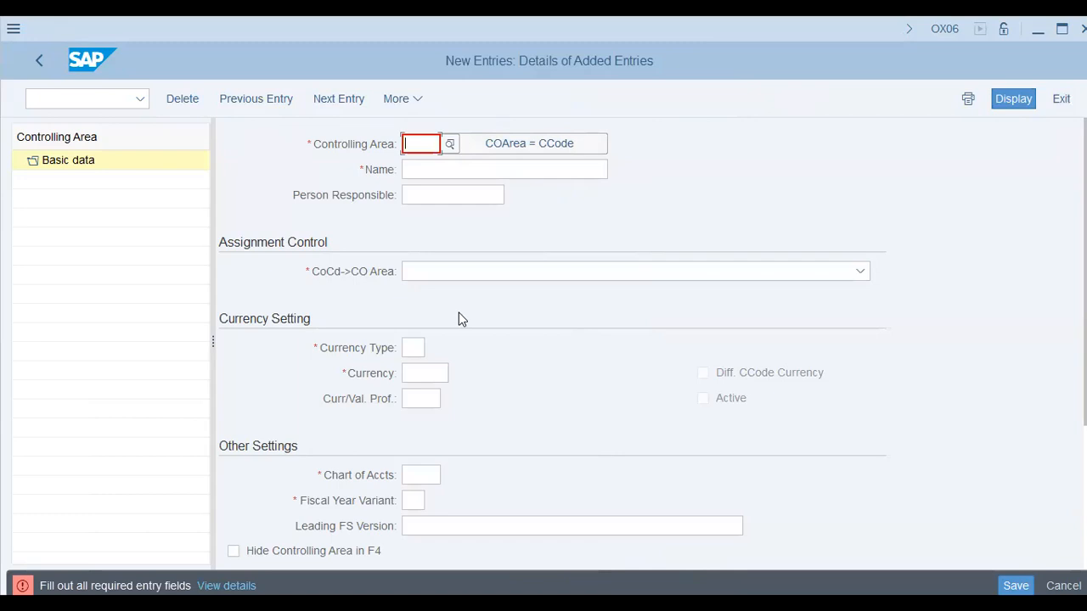
key(Escape)
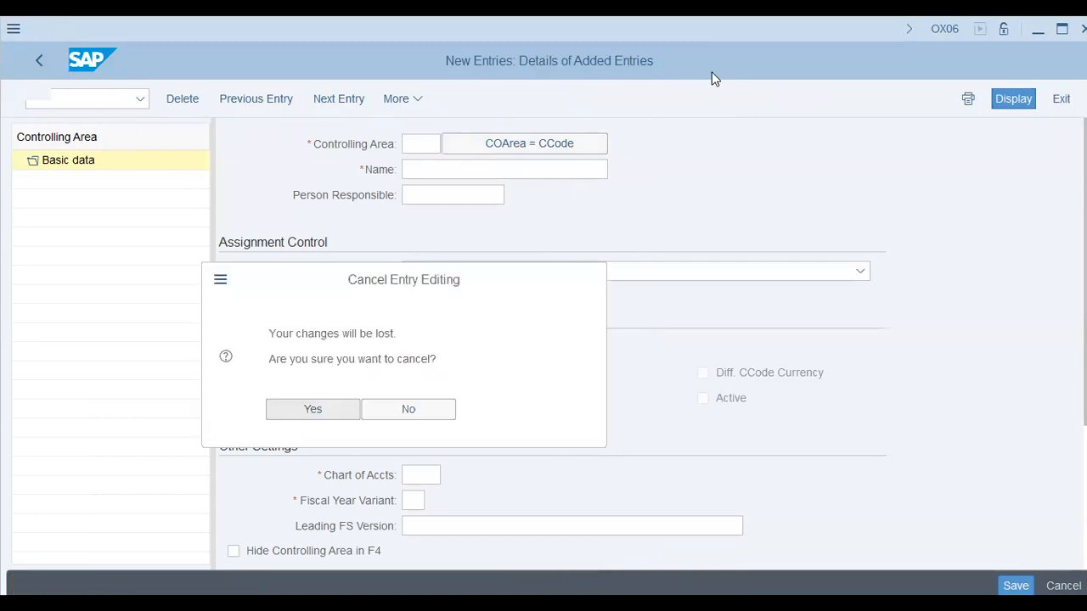
key(Return)
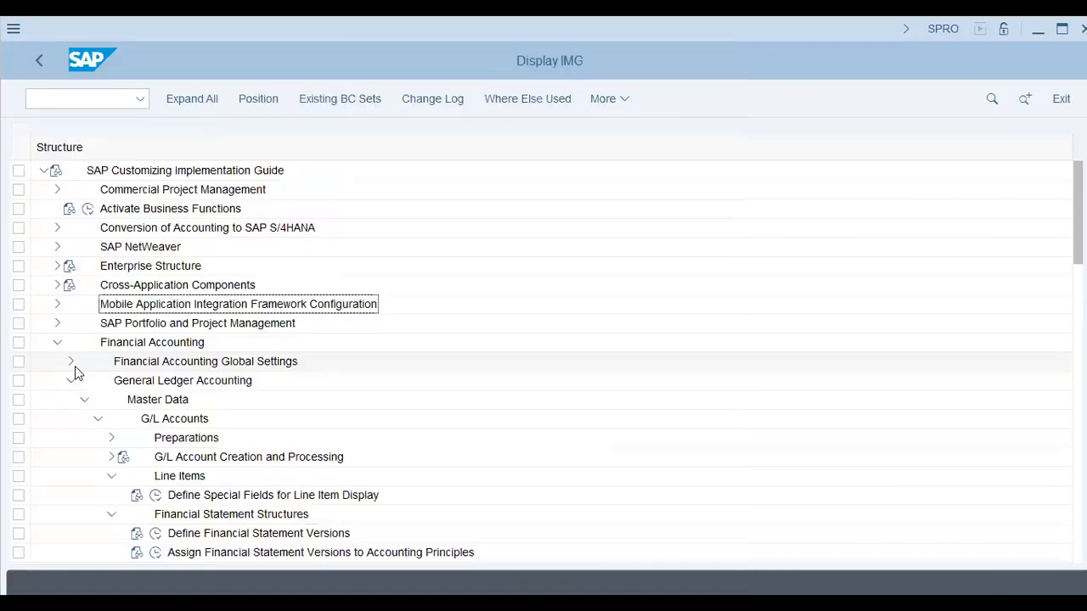
Open the global parameters details of company code AA42 from the Financial Accounting Global Settings
click(71, 363)
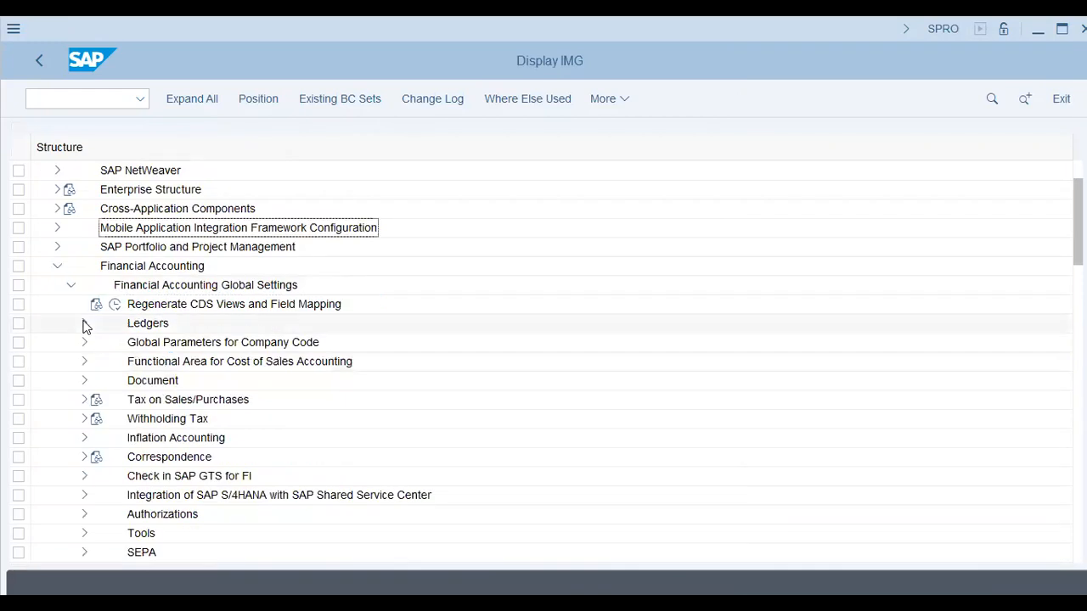
click(84, 342)
click(129, 364)
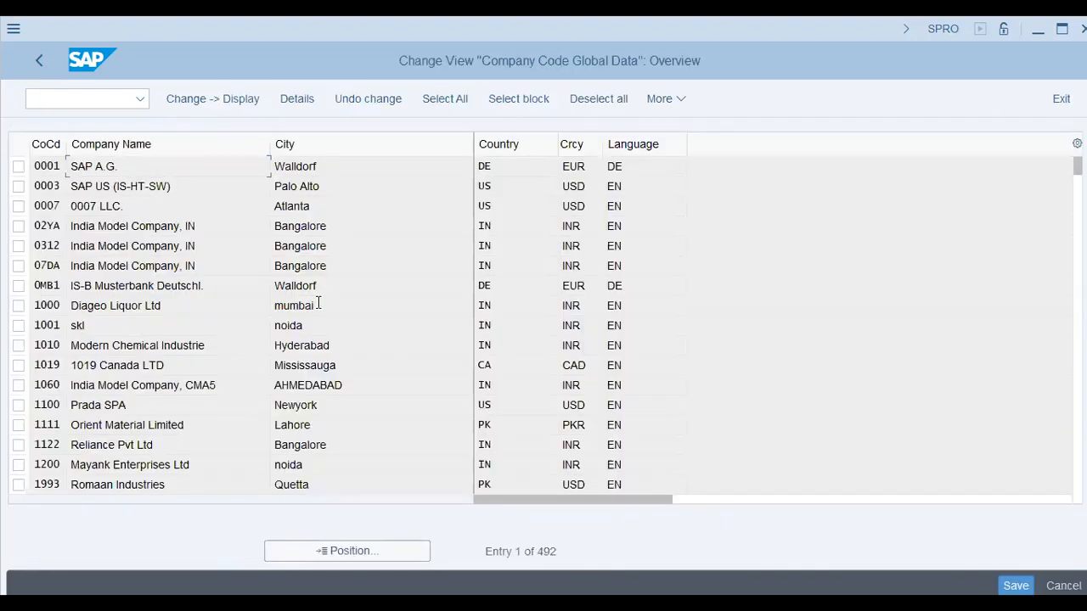
click(355, 550)
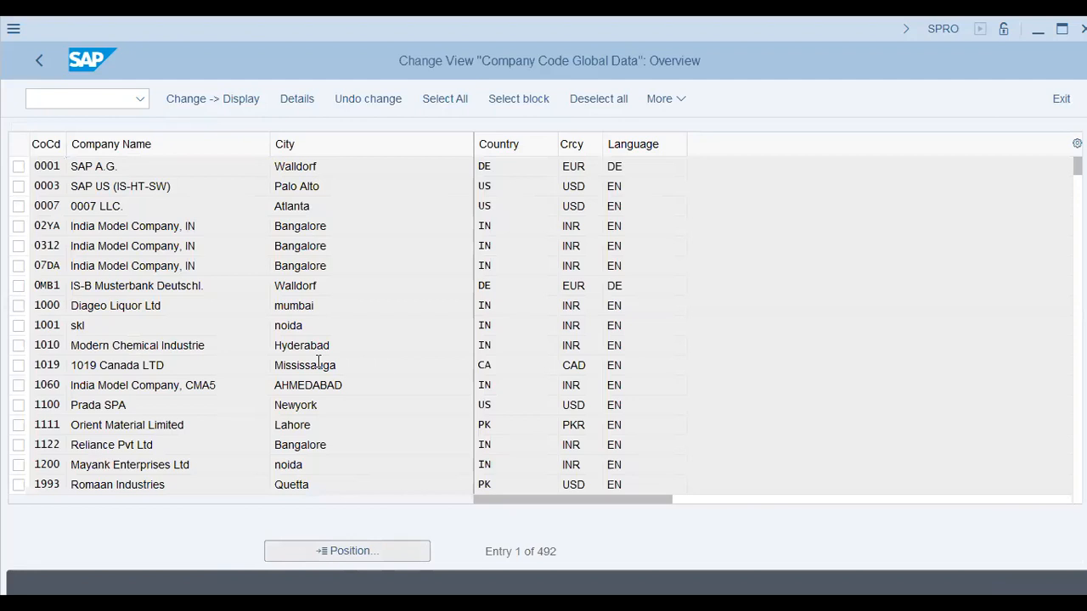
key(Return)
double_click(378, 172)
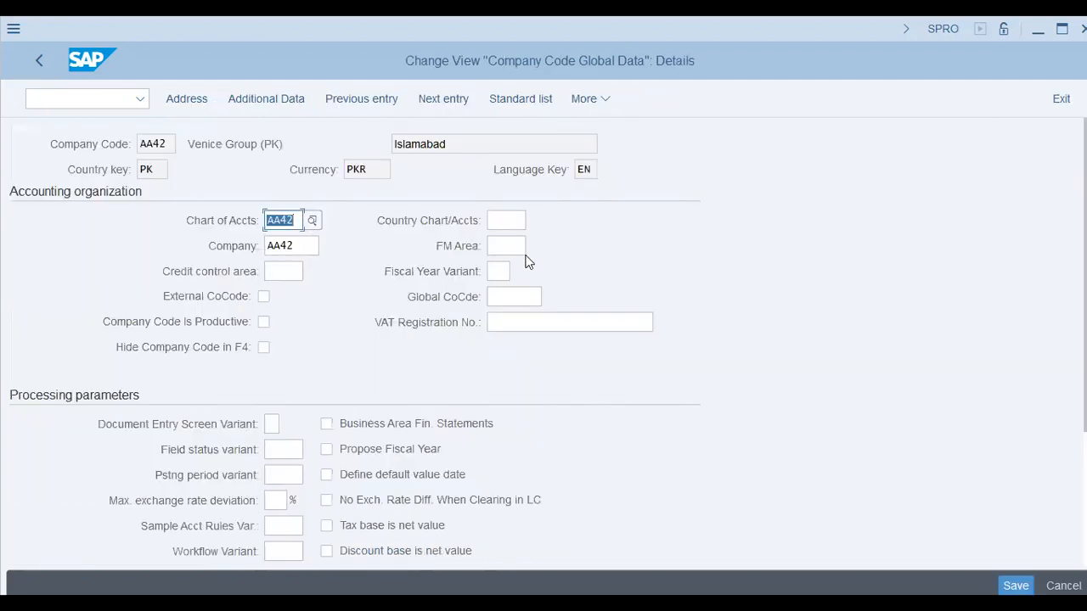
Set the fiscal year variant of company code AA42 to K4 and review its processing parameters
key(Tab)
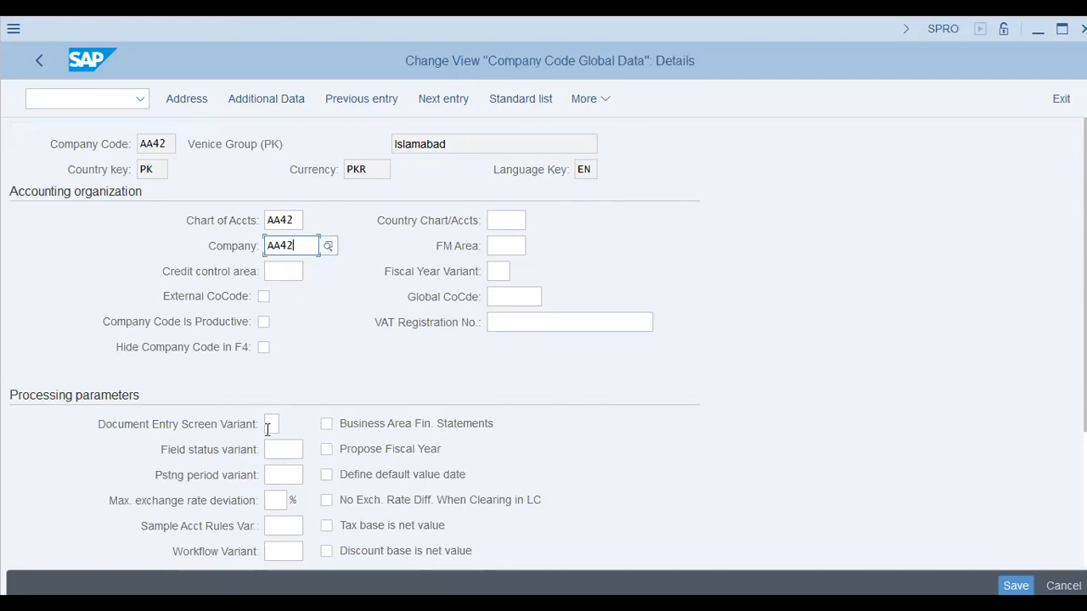
click(297, 454)
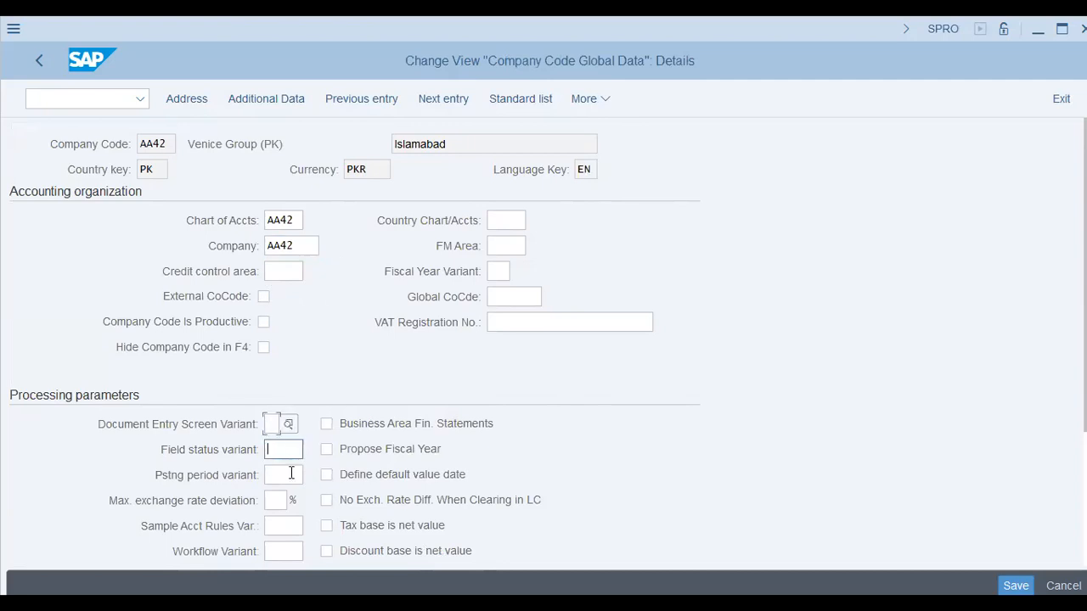
click(288, 475)
click(507, 271)
text(k4)
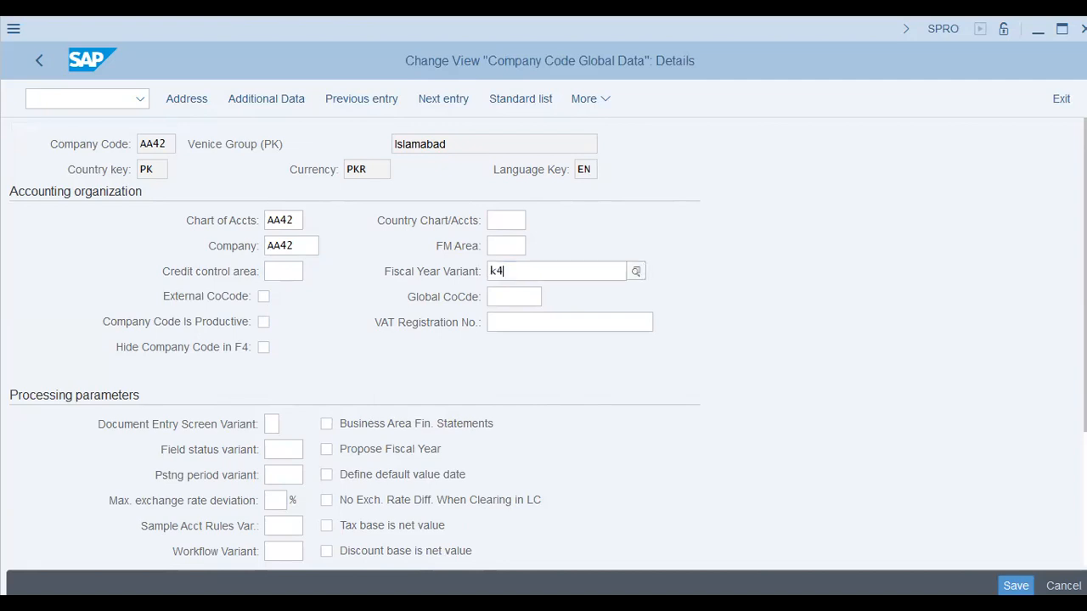
key(Return)
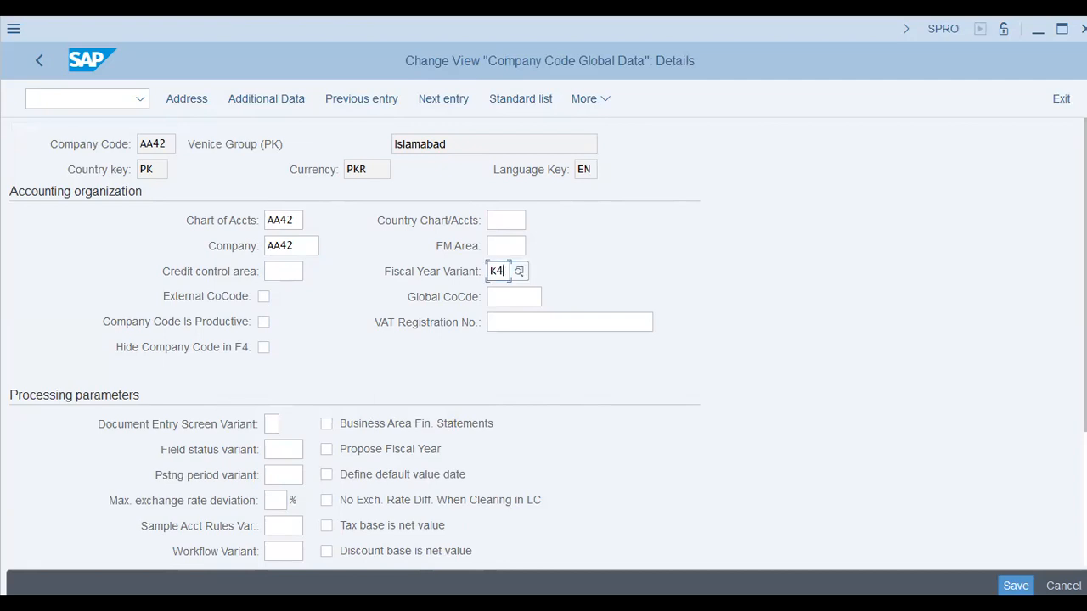
scroll(564, 184, down, 3)
click(512, 163)
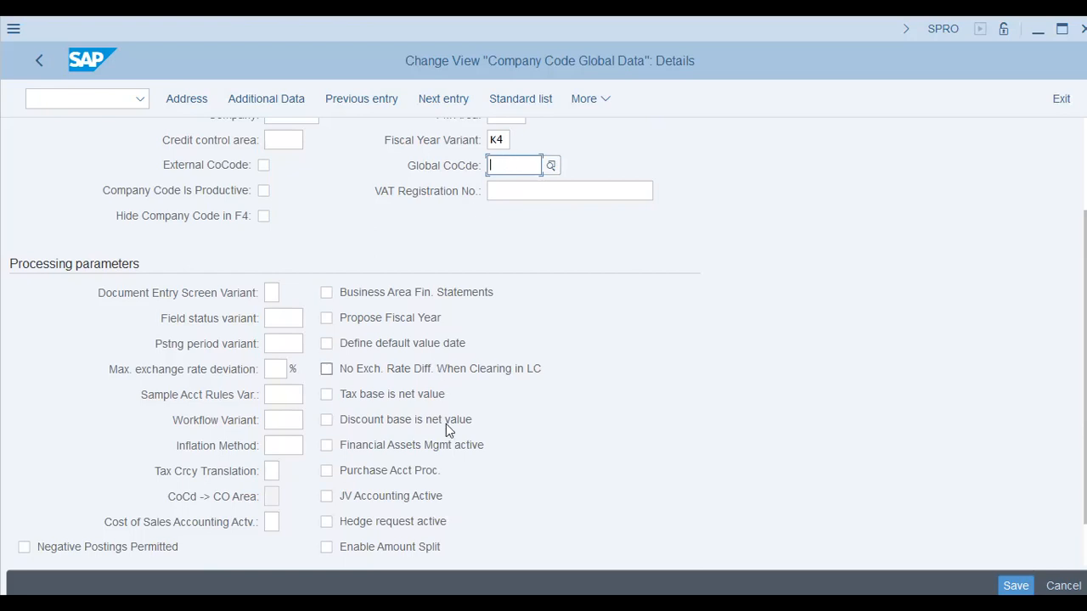
Activate Negative Postings Permitted, Manage Postg Period and Propose Fiscal Year for company code AA42, and save to customizing request SA2K900904
click(142, 551)
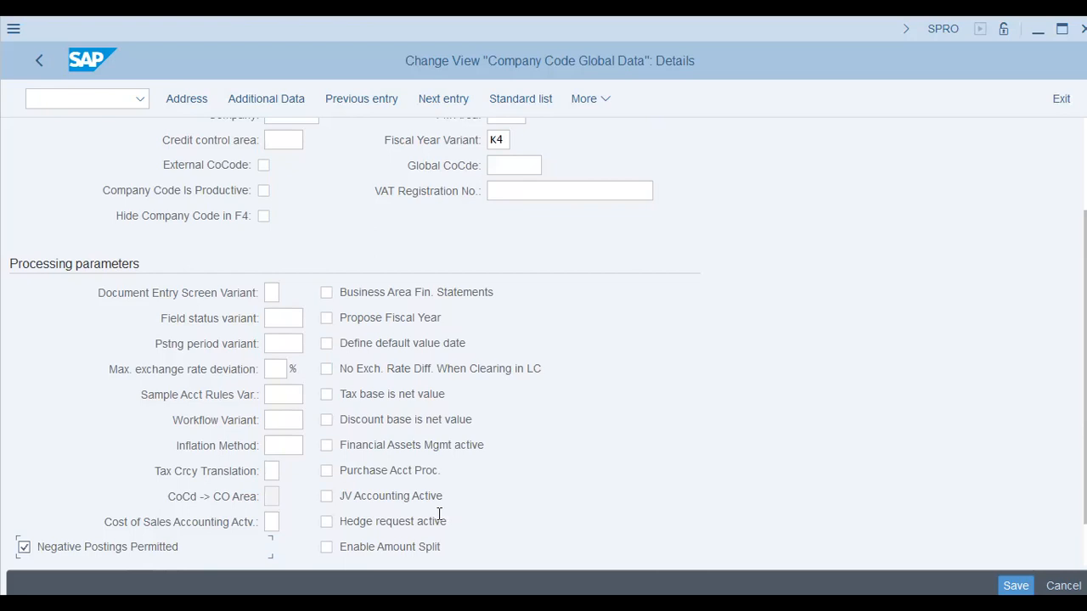
scroll(382, 501, down, 1)
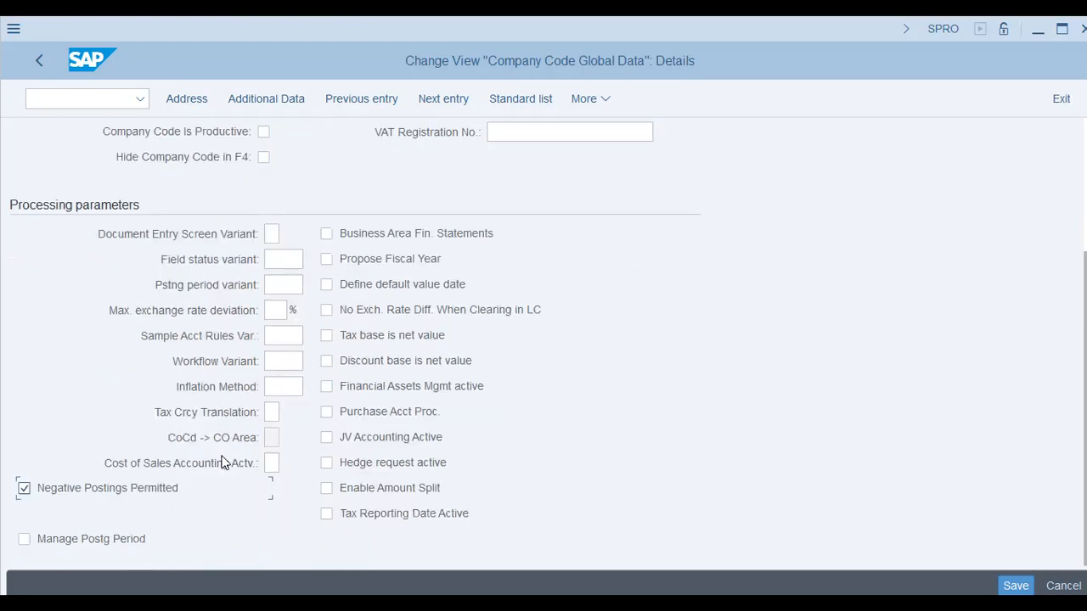
click(93, 543)
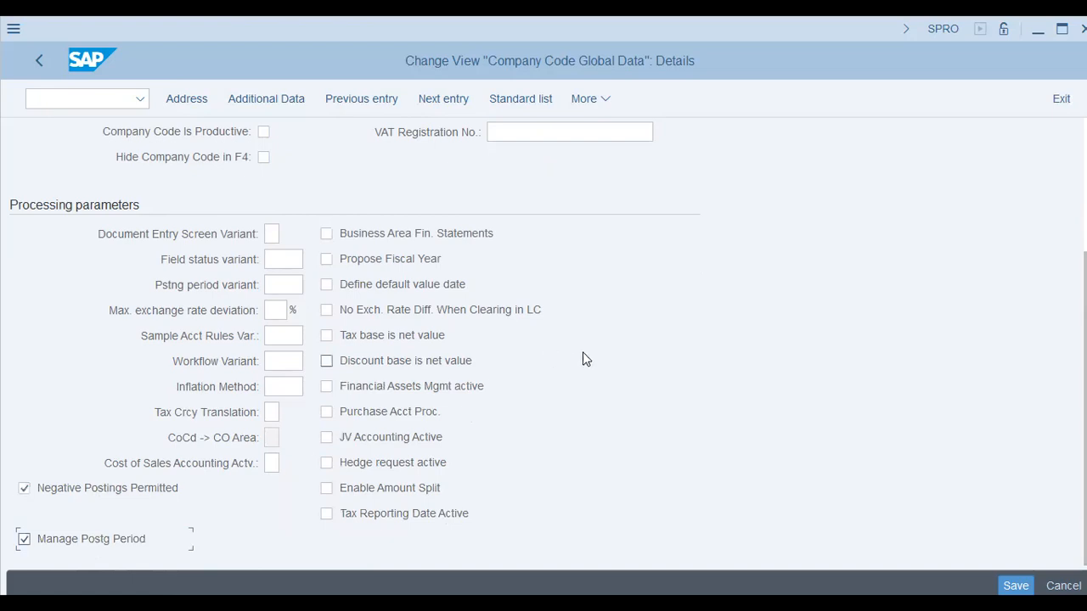
click(281, 261)
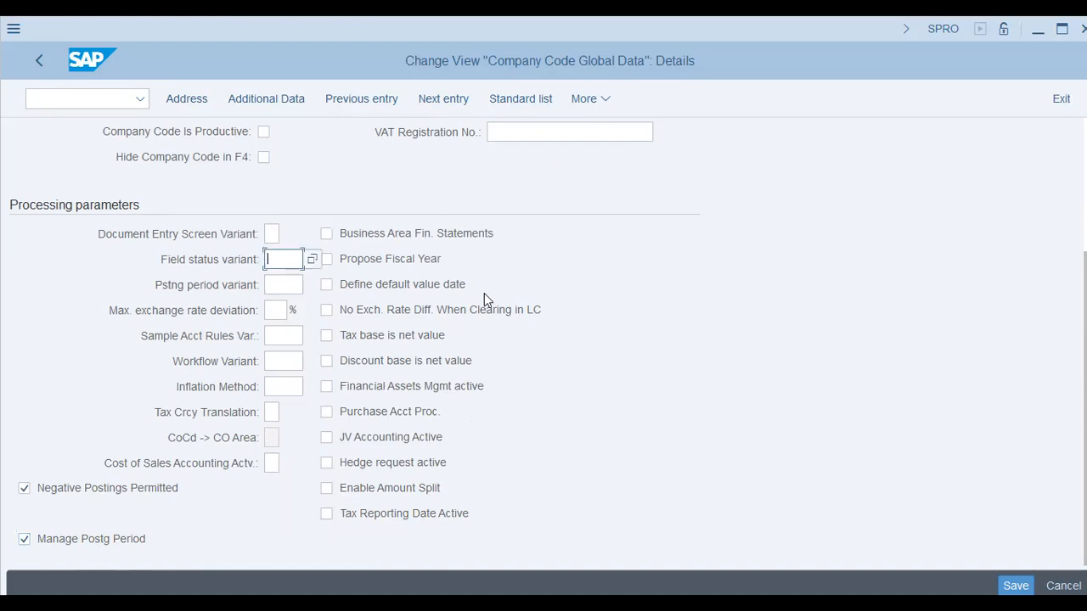
click(510, 312)
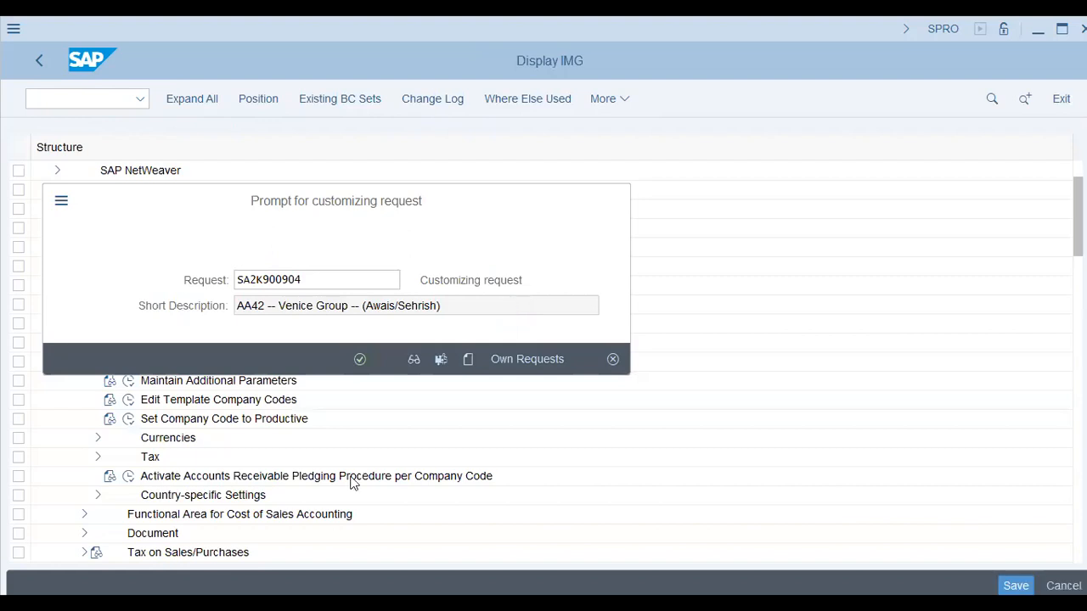
click(360, 360)
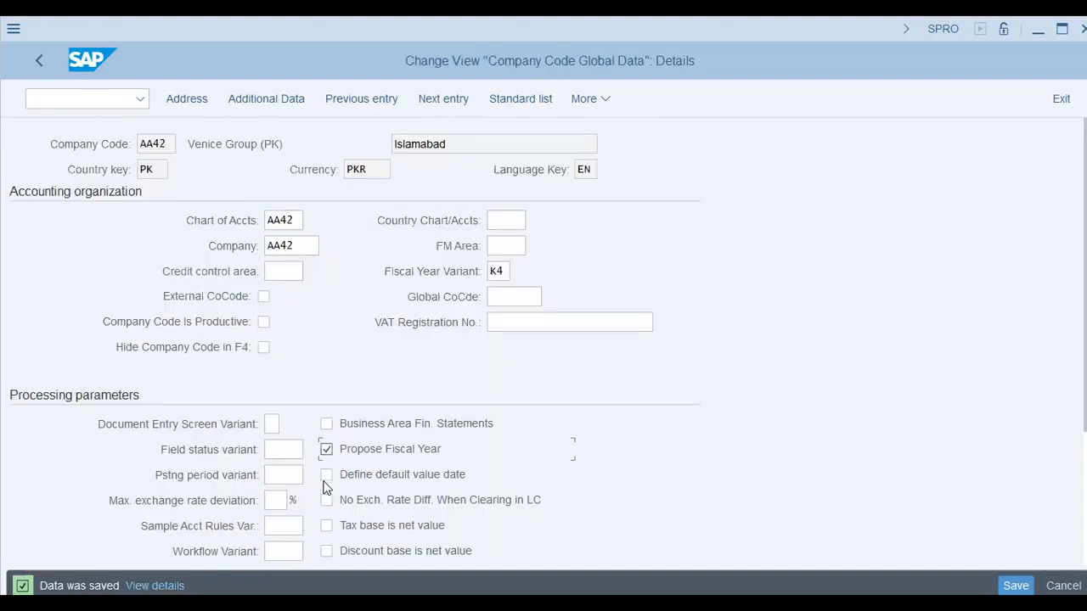
Activate Define default value date, Financial Assets Mgmt active, Enable Amount Split and Tax Reporting Date Active for company code AA42
click(326, 477)
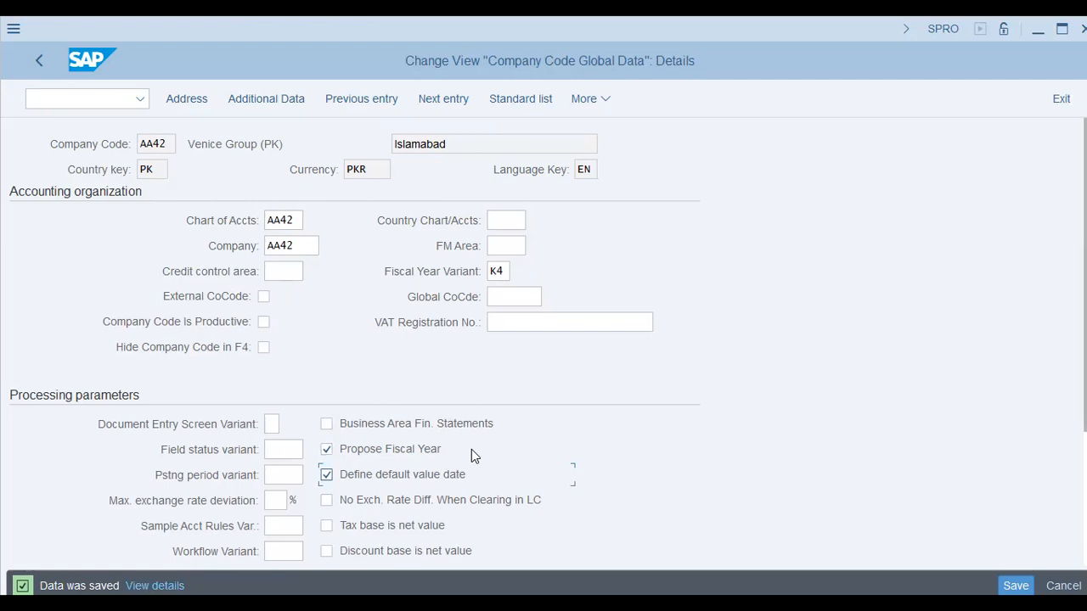
scroll(471, 450, down, 2)
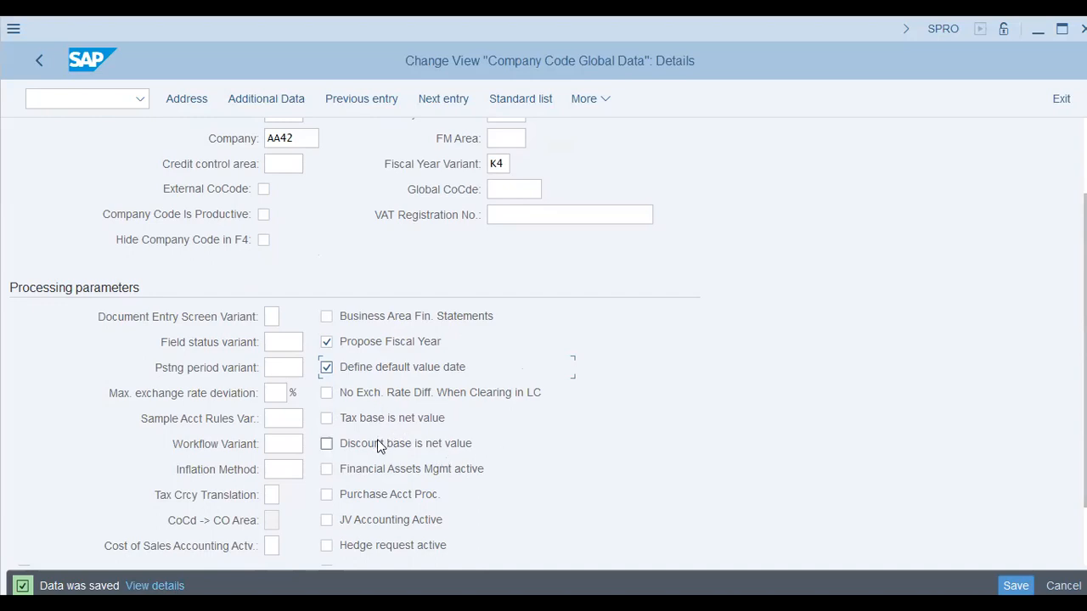
click(448, 470)
scroll(548, 470, down, 1)
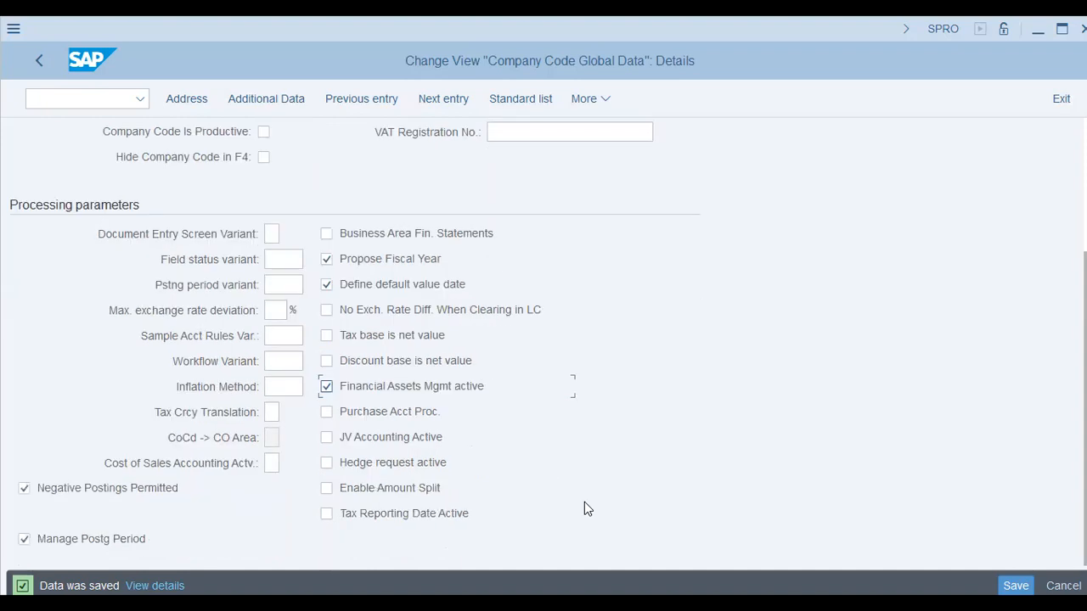
click(518, 488)
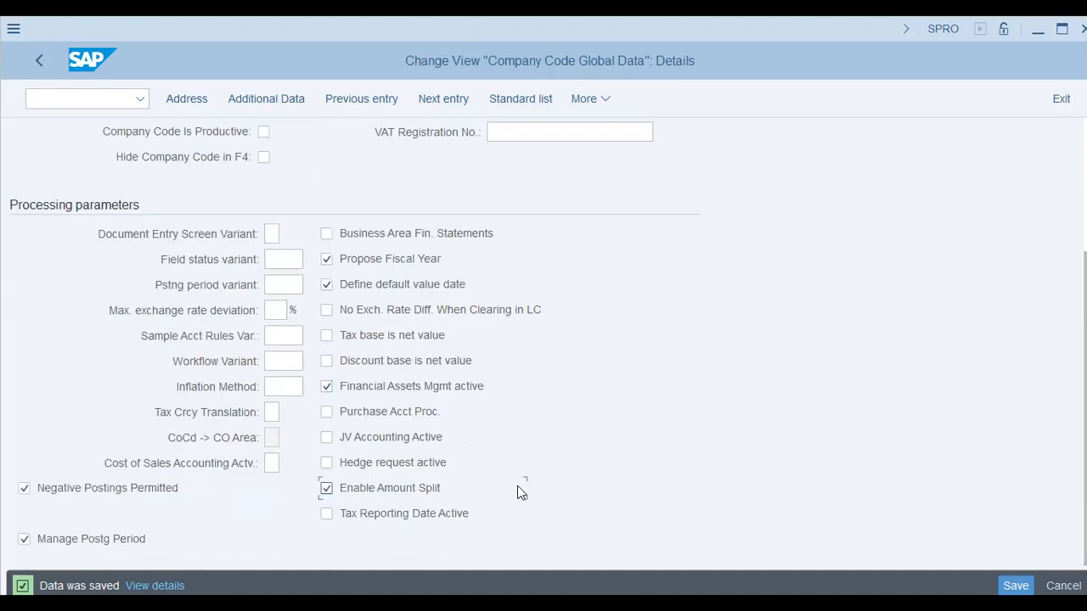
click(451, 515)
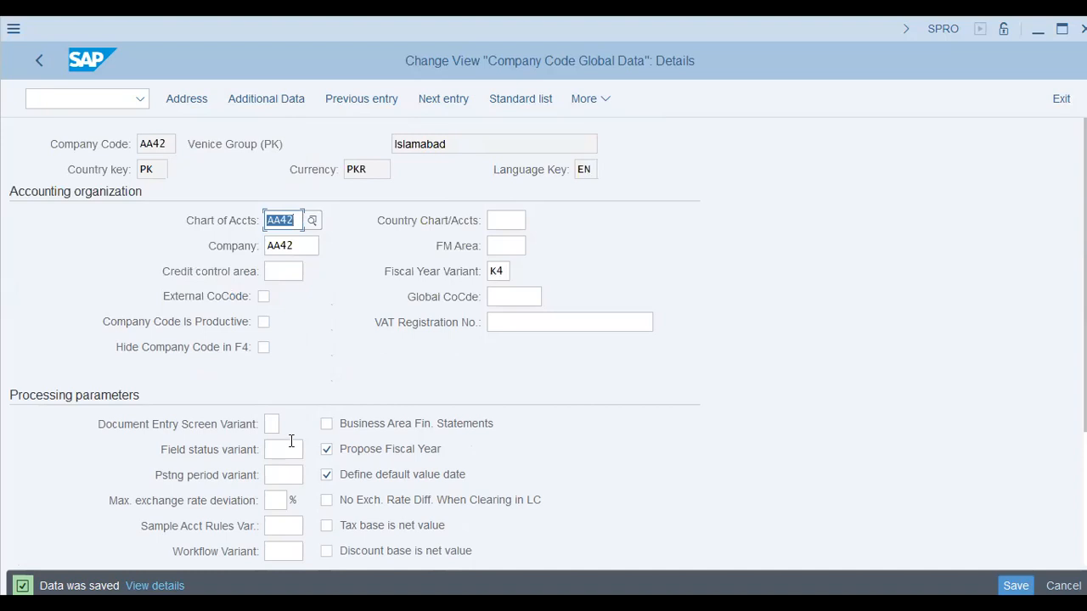
Leave the company code global data and locate Define Field Status Variants under Ledgers, Fields in the Financial Accounting Global Settings
click(287, 449)
key(Tab)
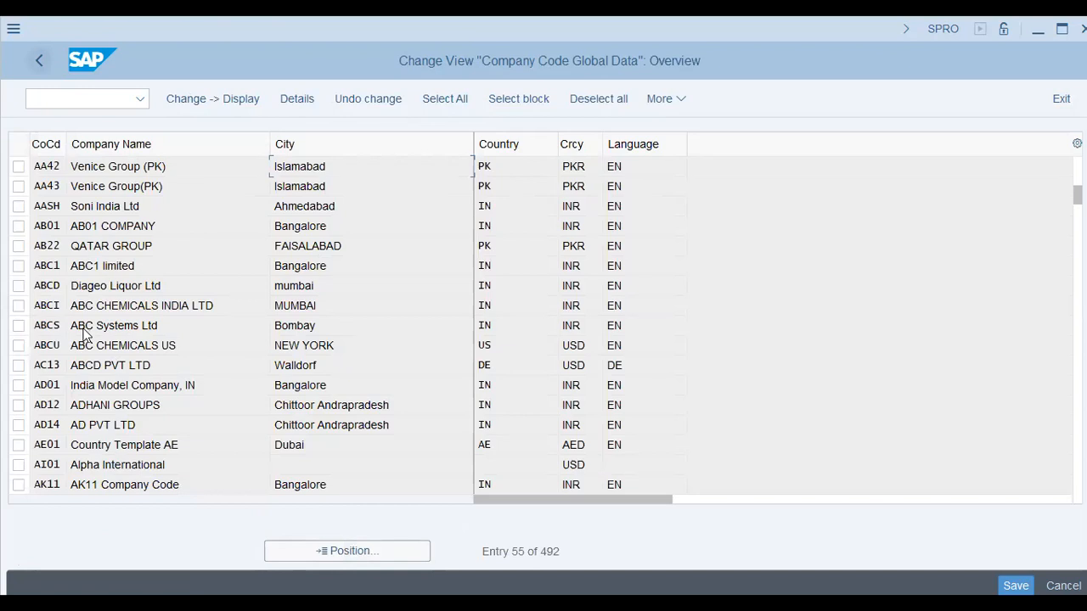
key(F3)
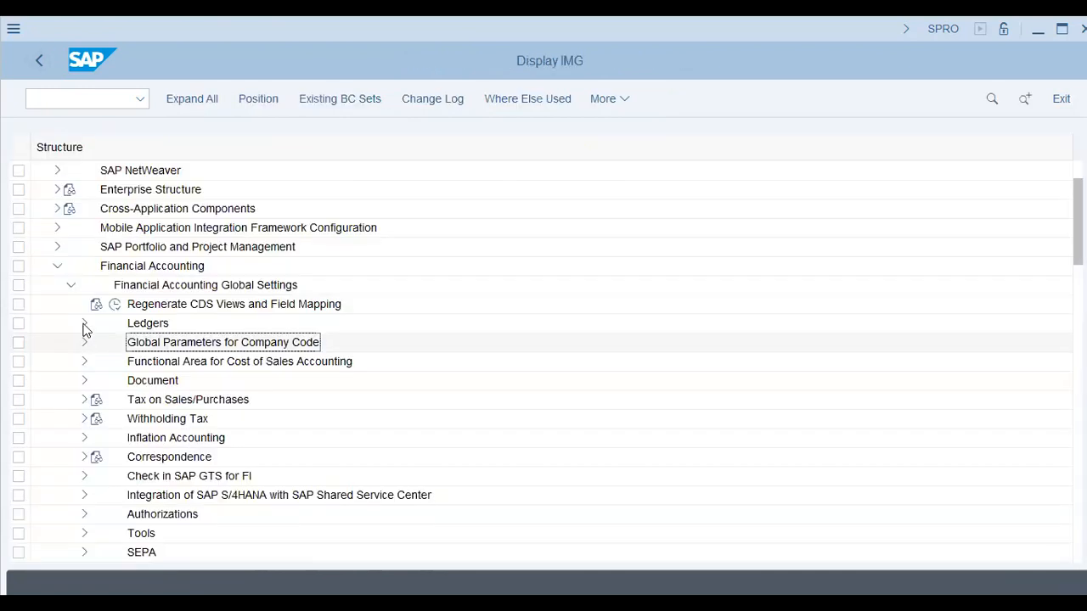
click(84, 327)
click(98, 343)
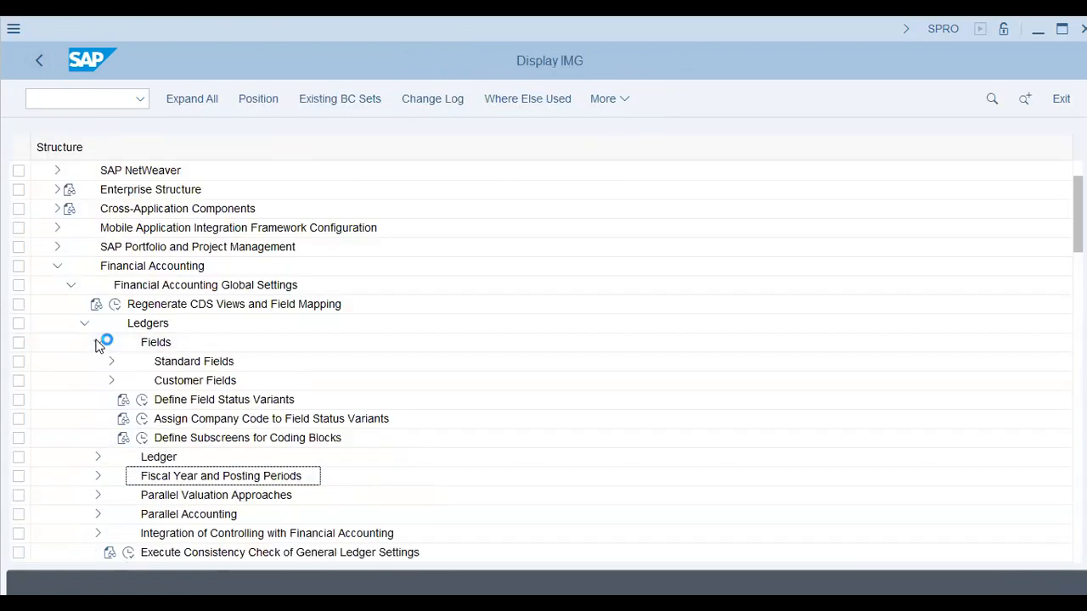
click(224, 399)
Open FS00 in another session and start creating G/L account 60200 in company code SA40
click(107, 100)
text(/o)
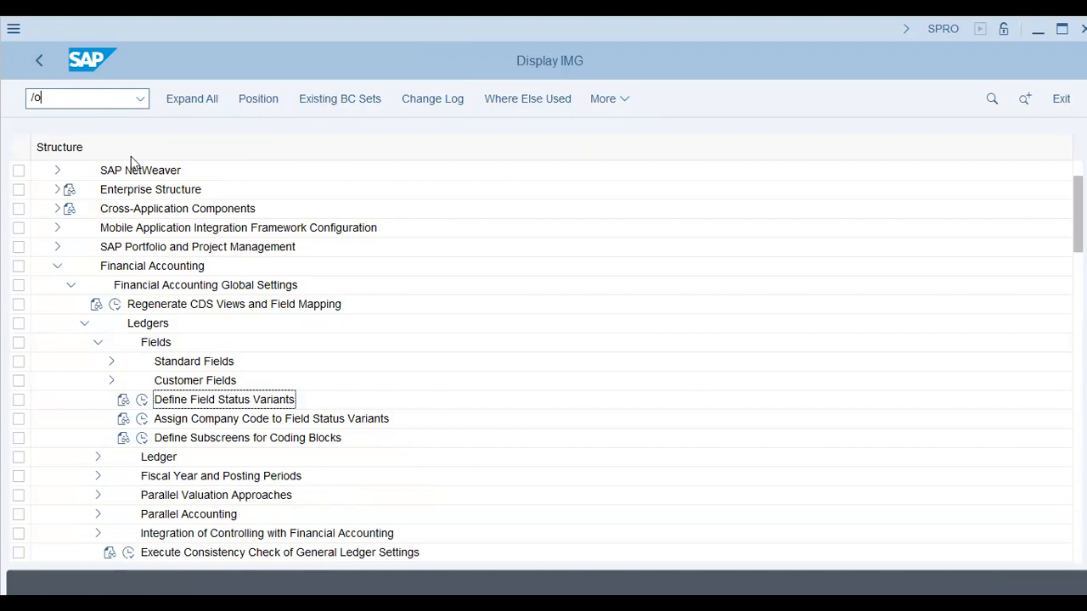
key(Return)
click(397, 464)
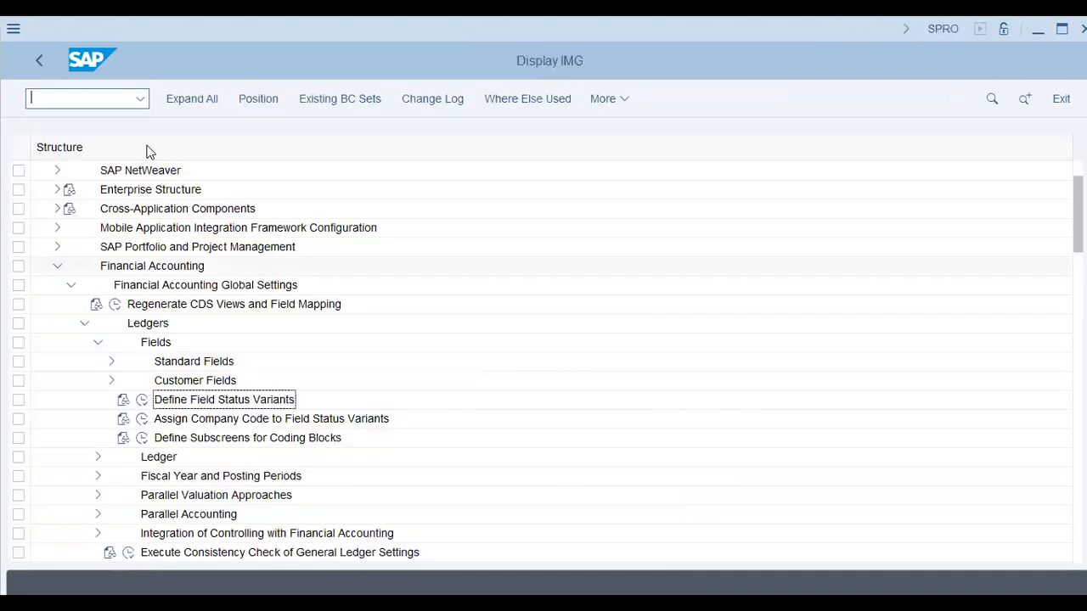
click(82, 99)
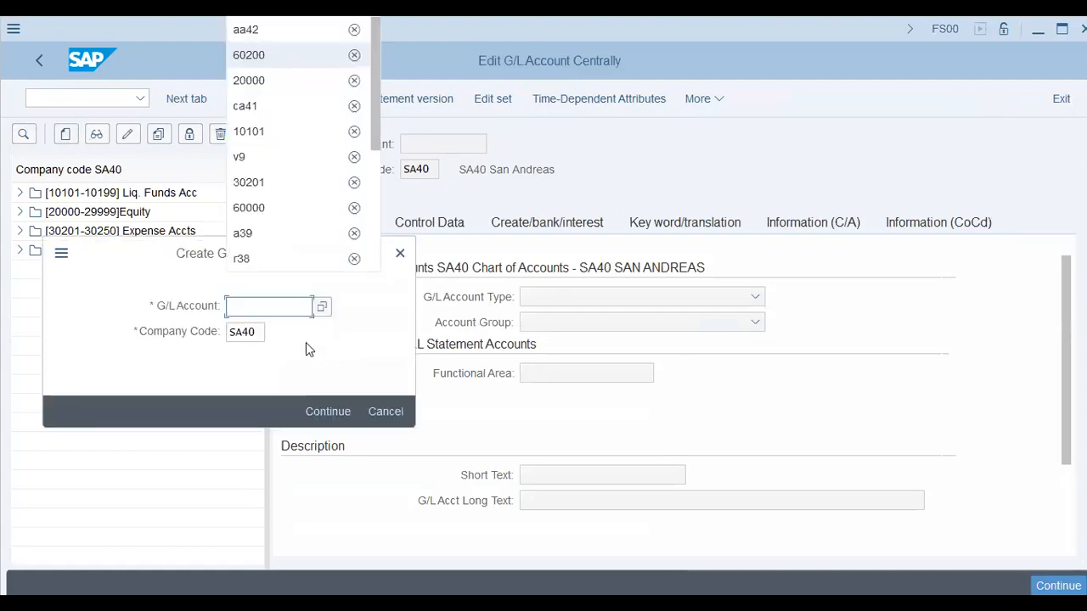
key(Return)
key(Return)
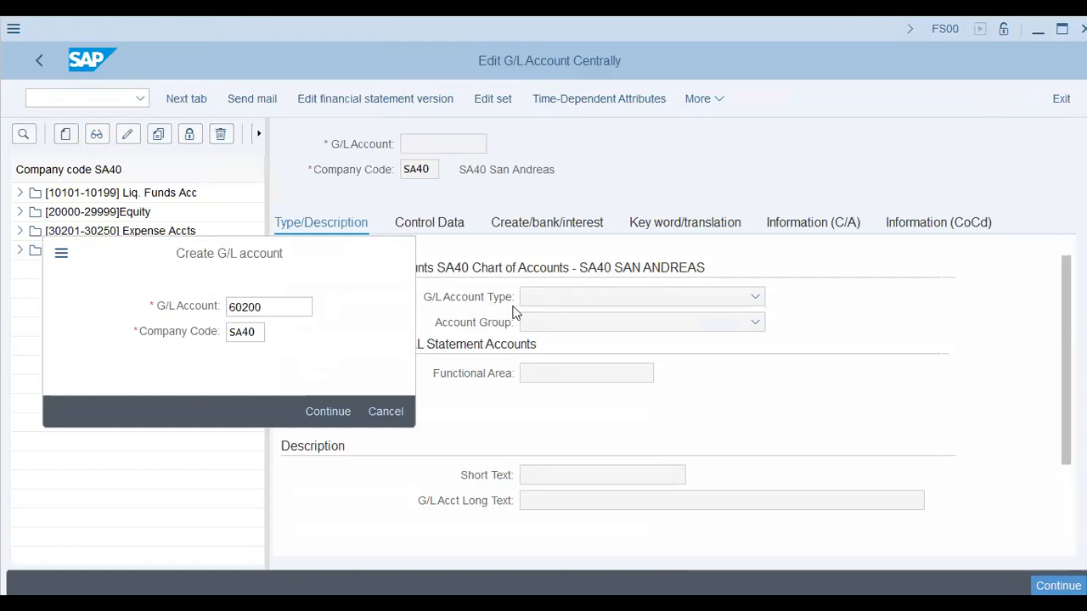
click(104, 252)
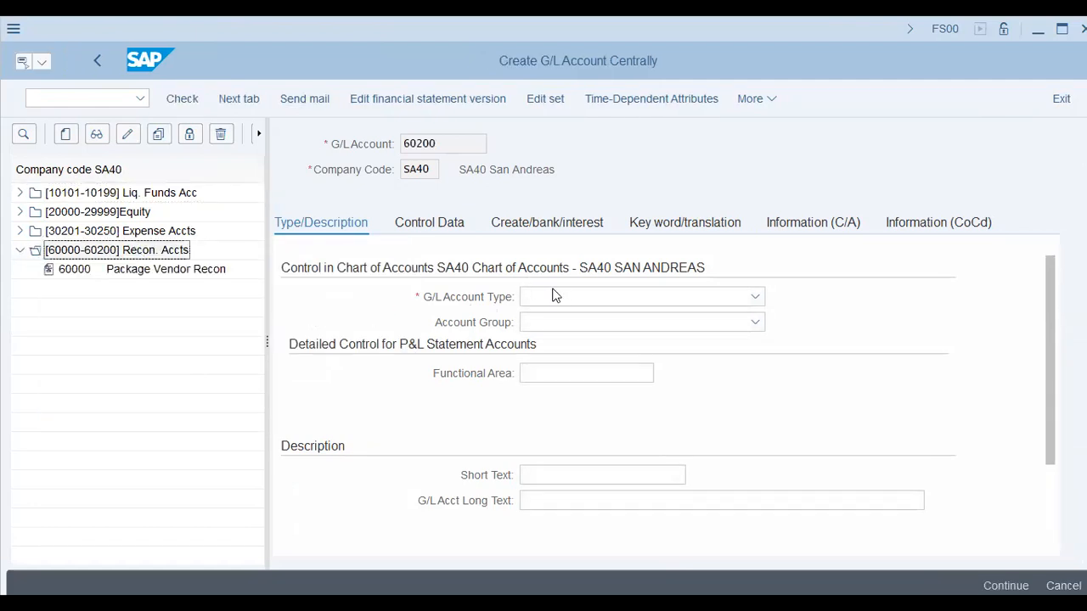
click(558, 299)
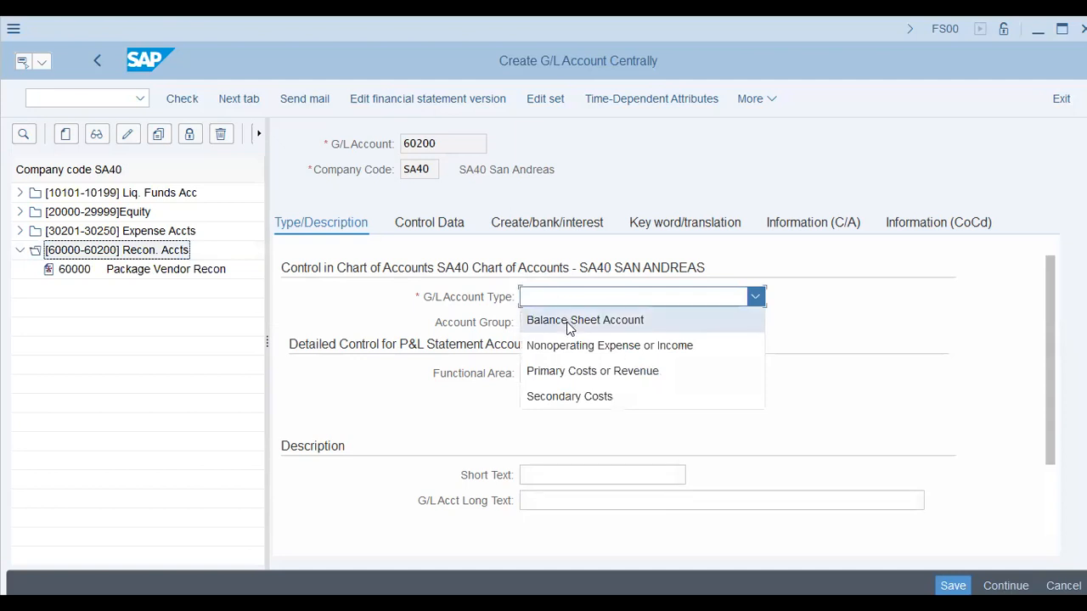
click(569, 326)
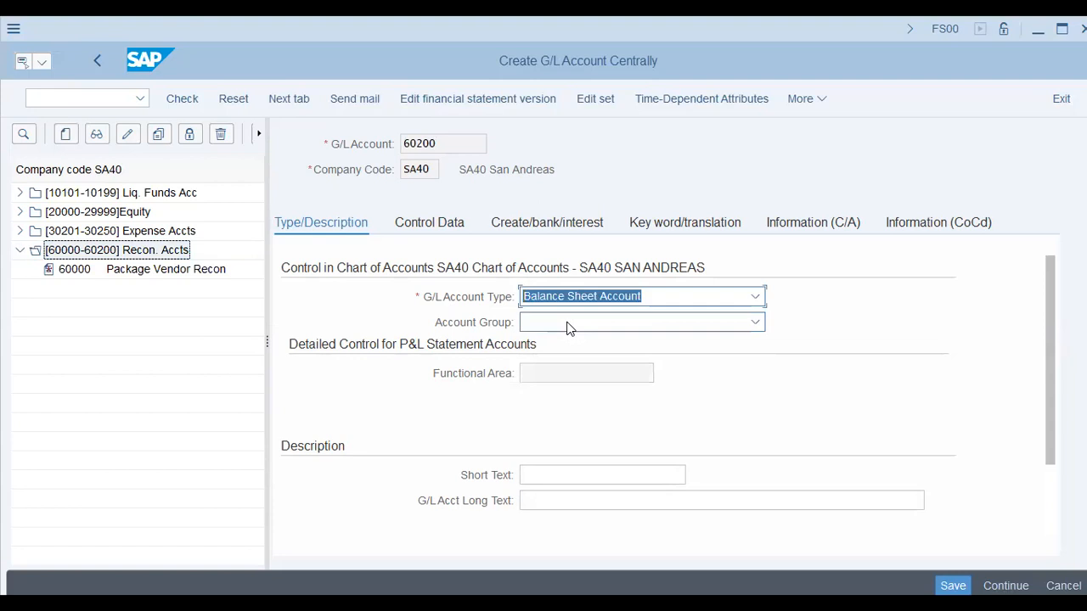
click(569, 326)
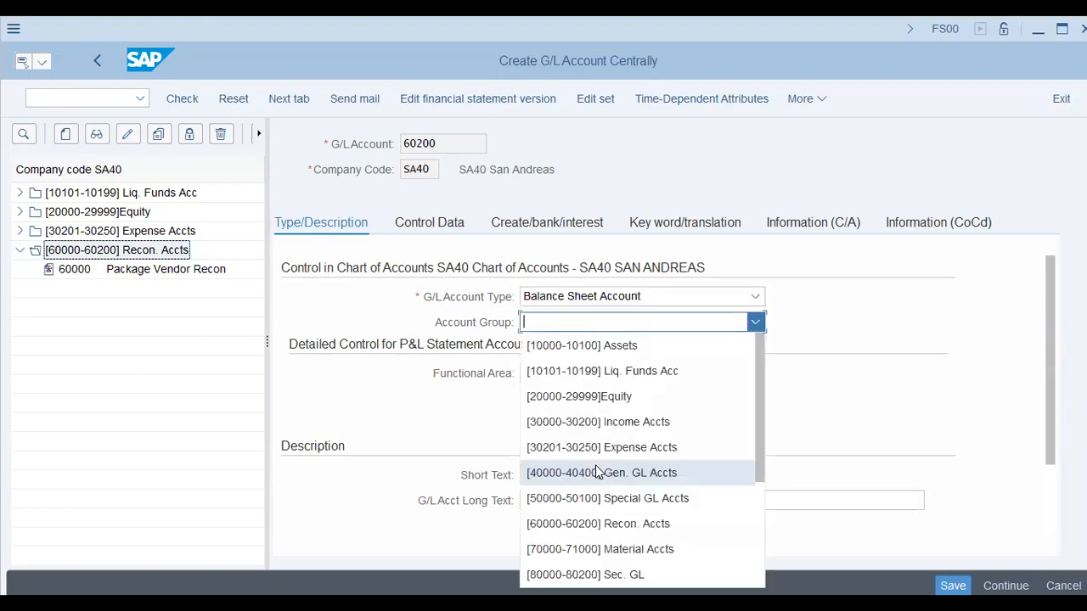
click(595, 467)
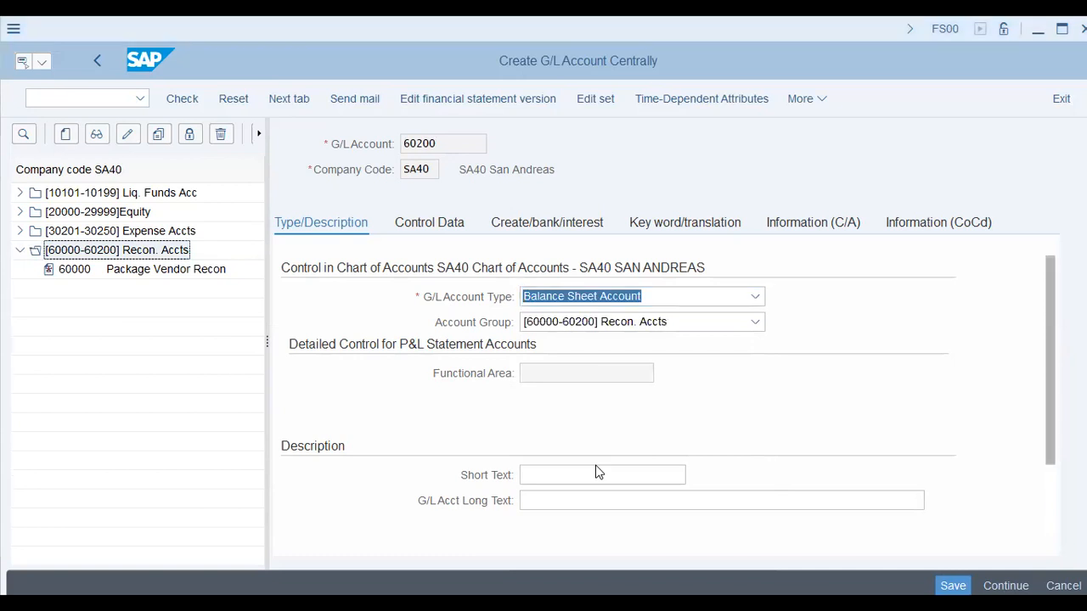
Enter Sp.GL Package Vendor as the account's short and long text, and go through its control data to the create/bank/interest settings
scroll(597, 472, down, 1)
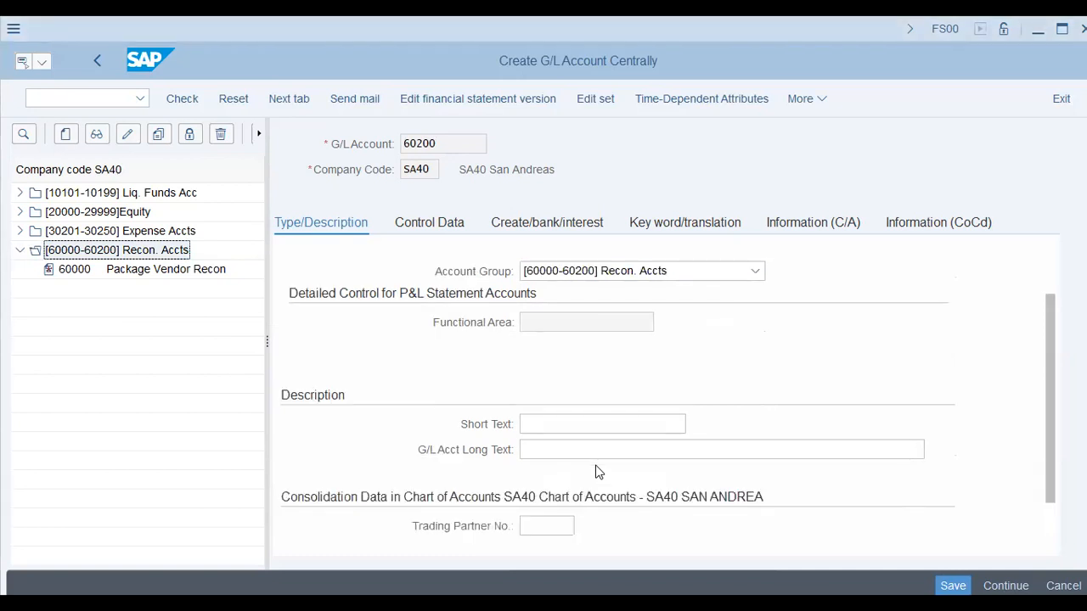
key(Tab)
text(Sp)
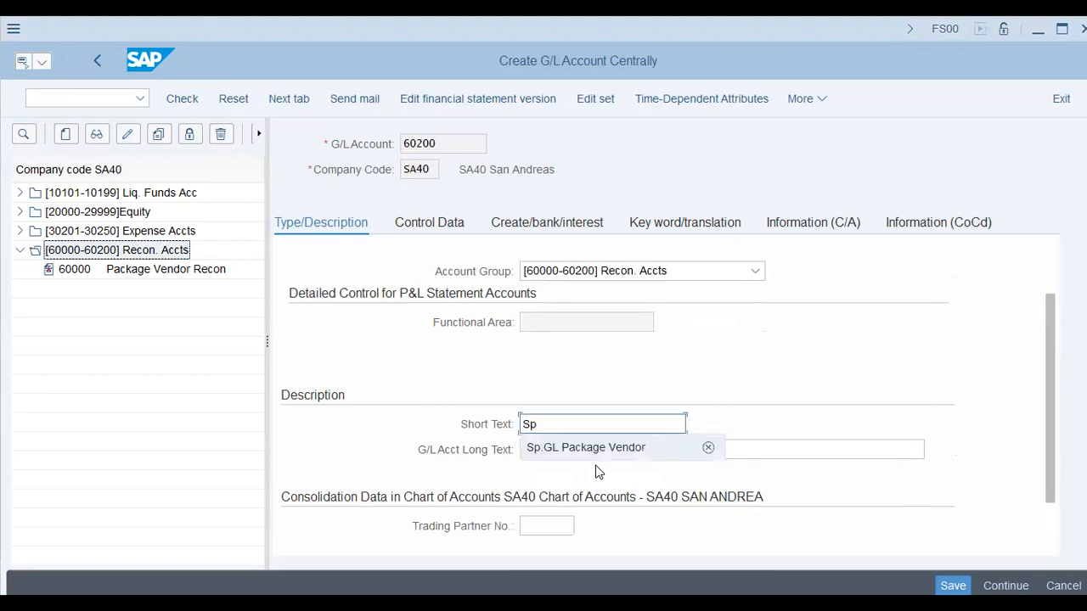
text( GL Package Vendor)
key(Tab)
text(Sp.)
text(GL Pac)
text(ak)
key(BackSpace)
key(BackSpace)
text(kage V)
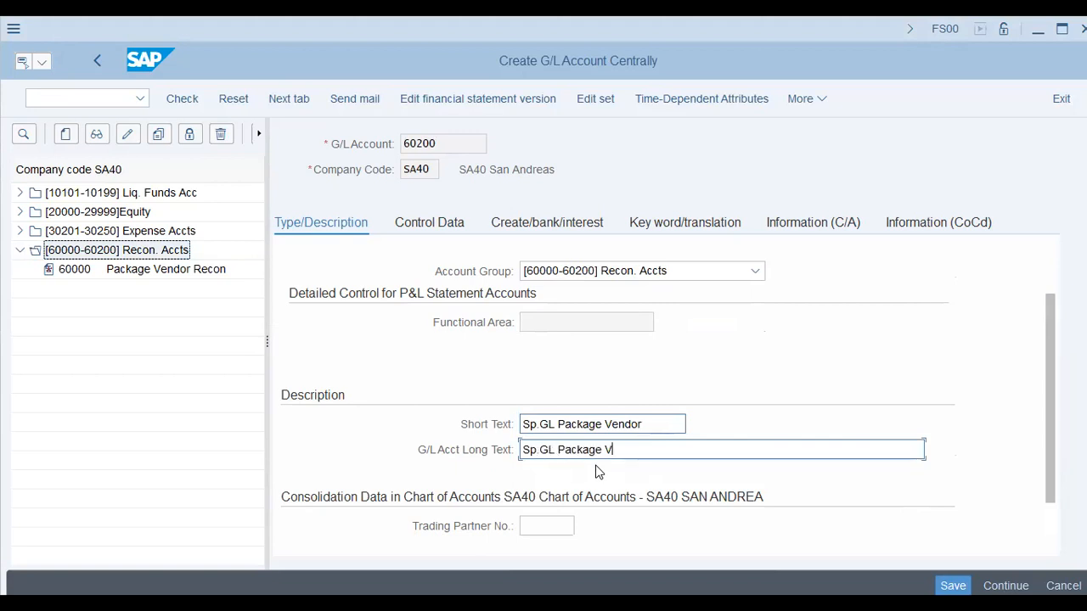
text(endor)
click(585, 327)
key(Tab)
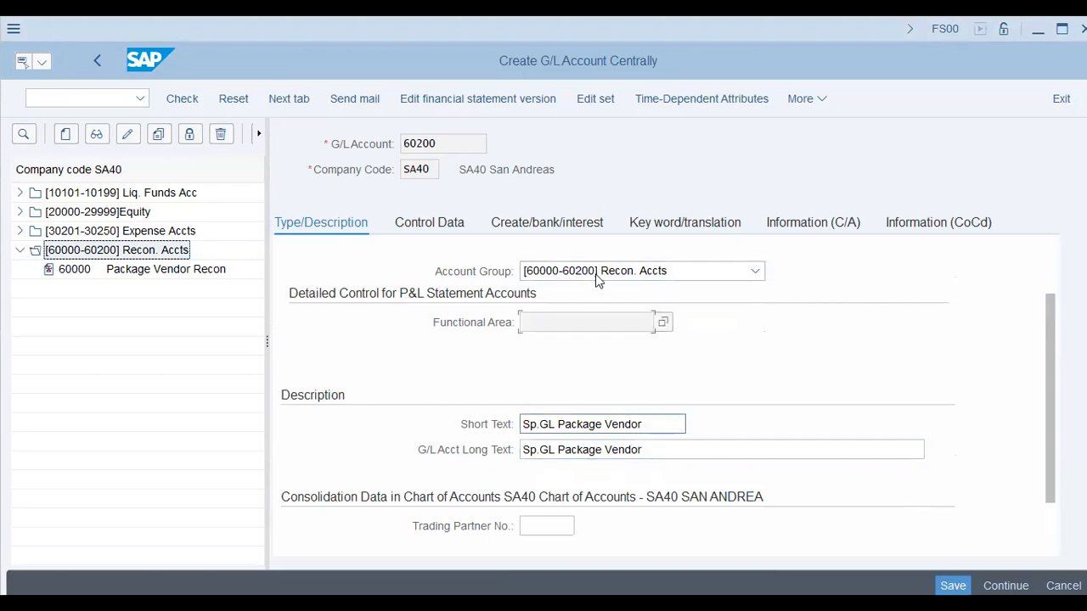
key(Tab)
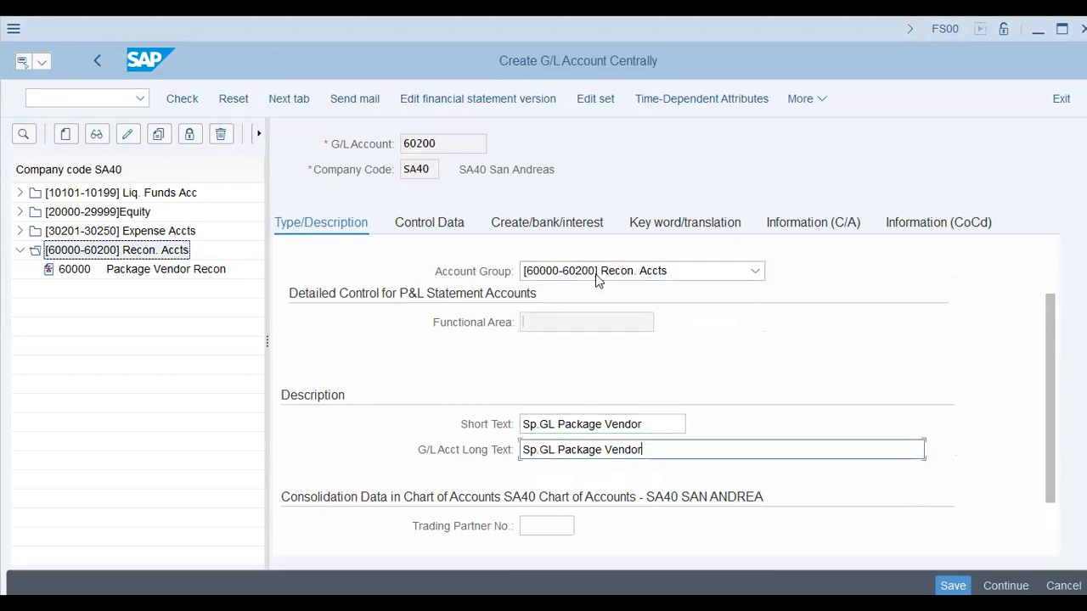
click(438, 224)
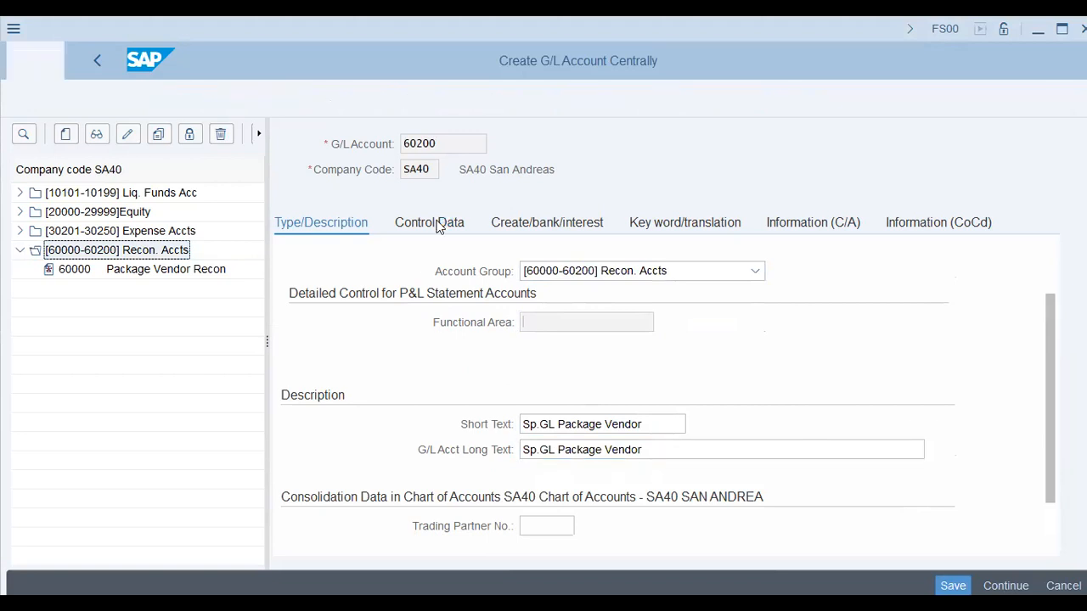
click(574, 225)
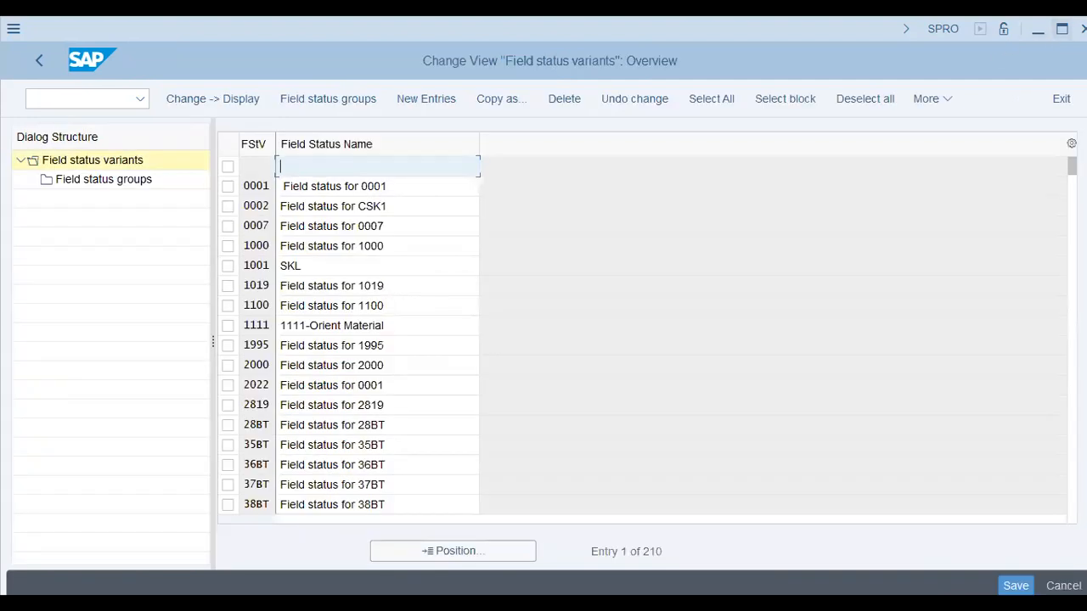
Copy field status variant 0001 as AA42, named Field Status Var - AA42, including all dependent entries
click(228, 186)
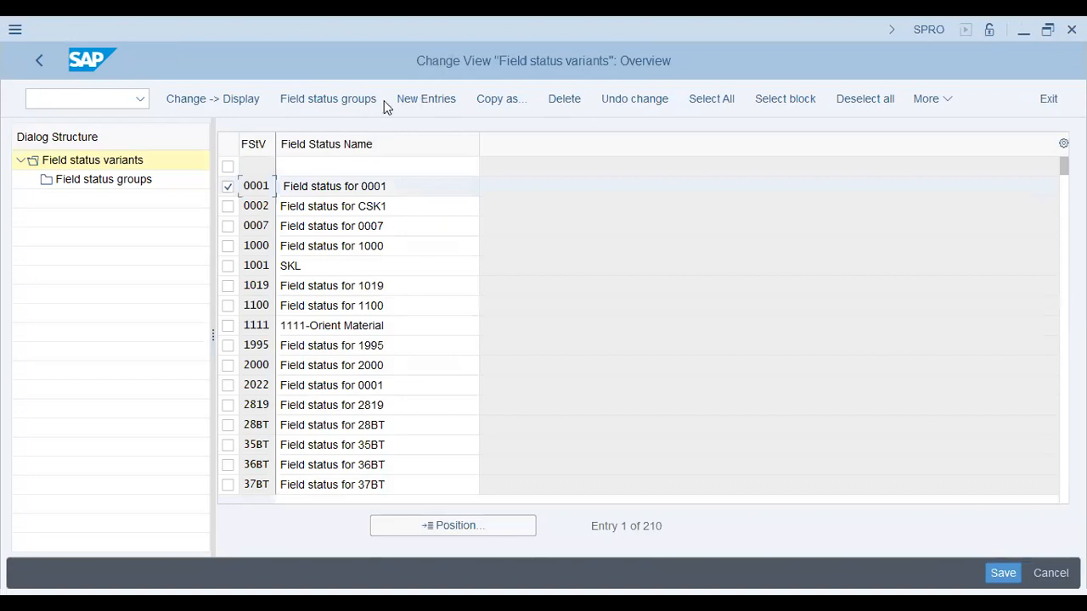
click(501, 98)
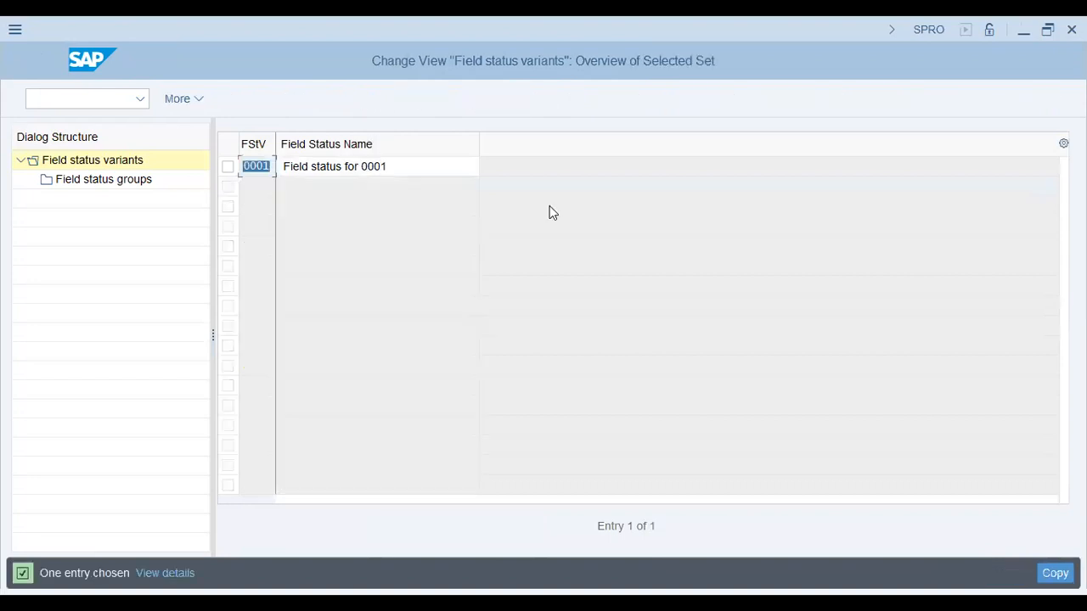
text(AA42)
key(Tab)
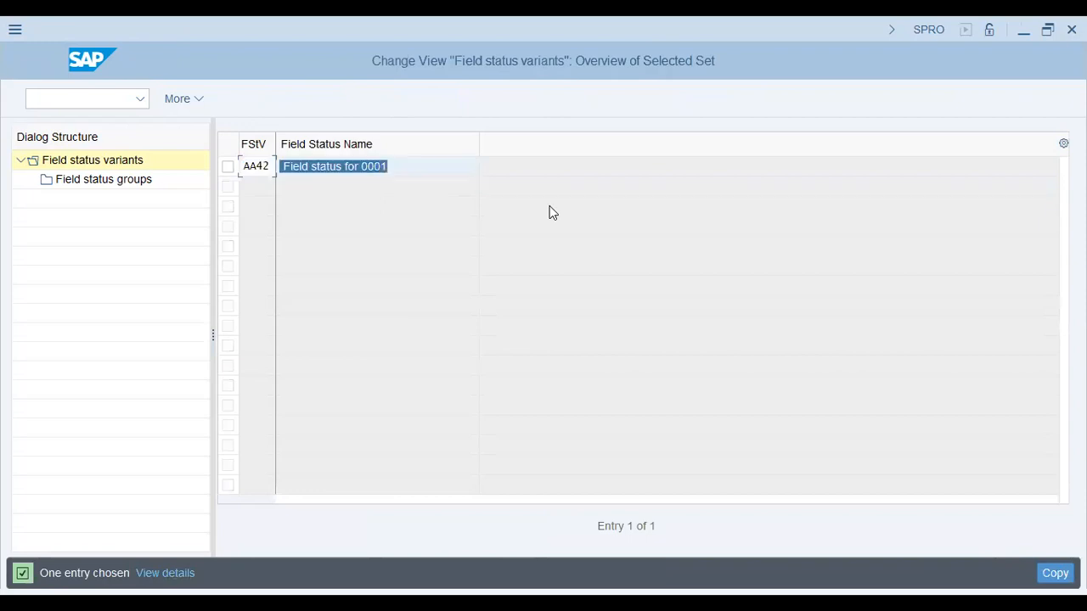
text(Field Sta)
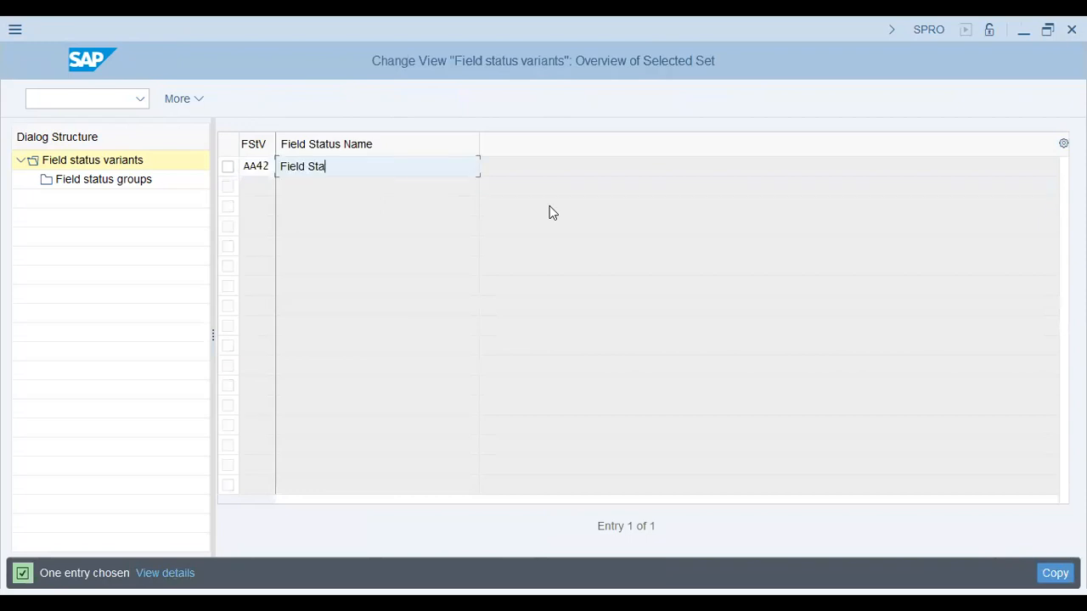
text(tus Var - AA423)
key(BackSpace)
key(Return)
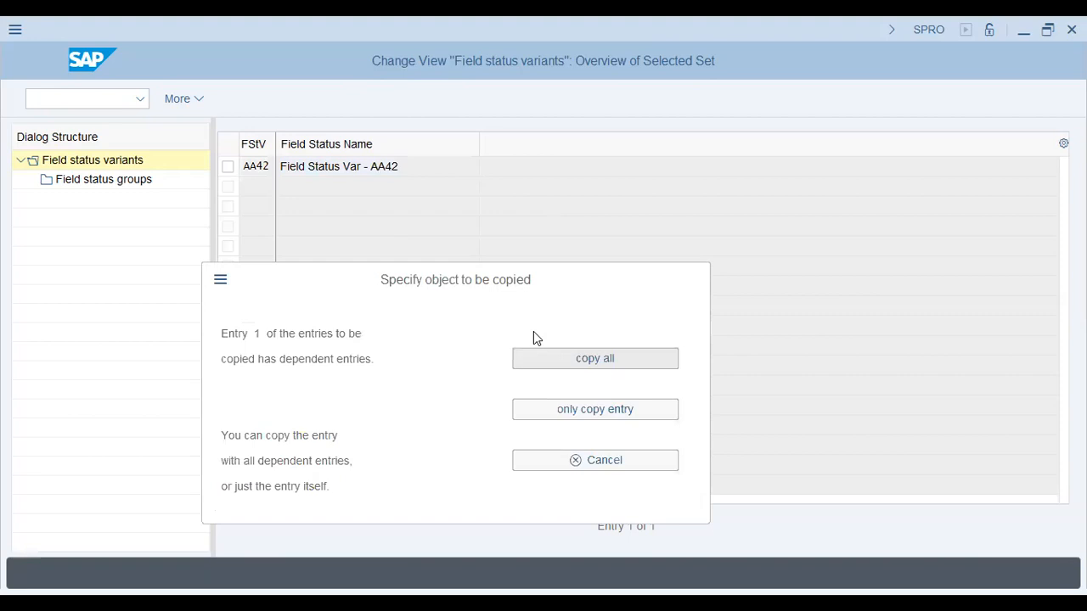
key(Return)
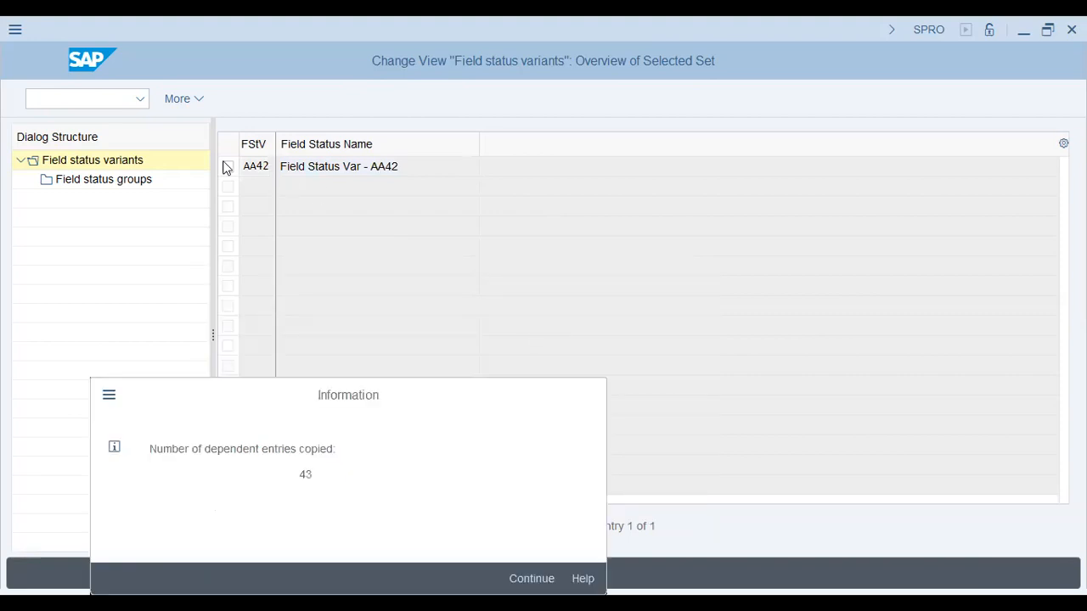
Acknowledge the copied dependent entries, open the field status groups of variant AA42, and position the list at group G067
key(Return)
double_click(91, 177)
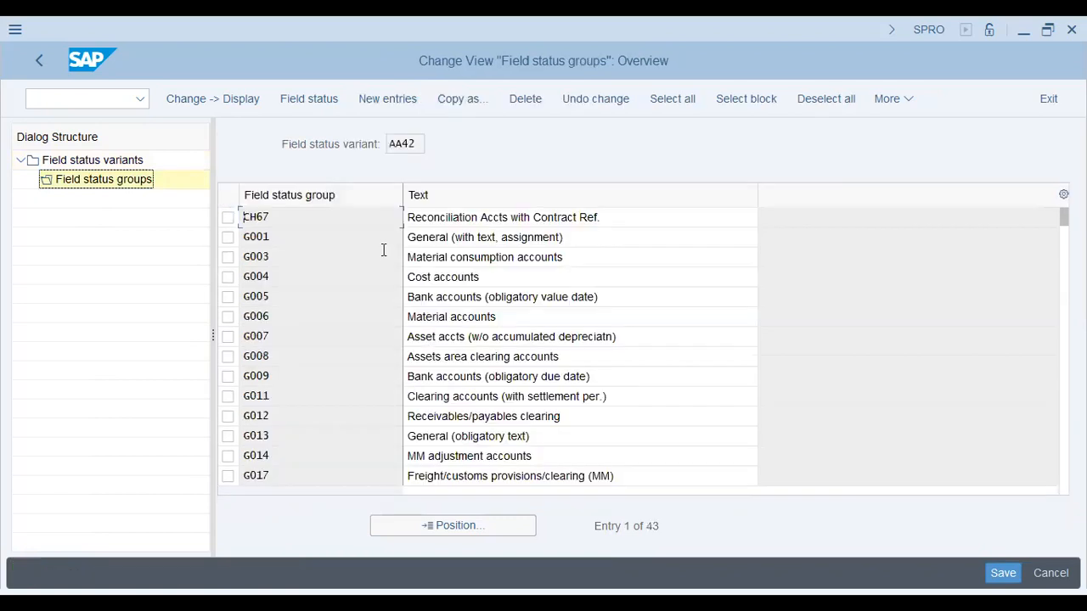
click(531, 229)
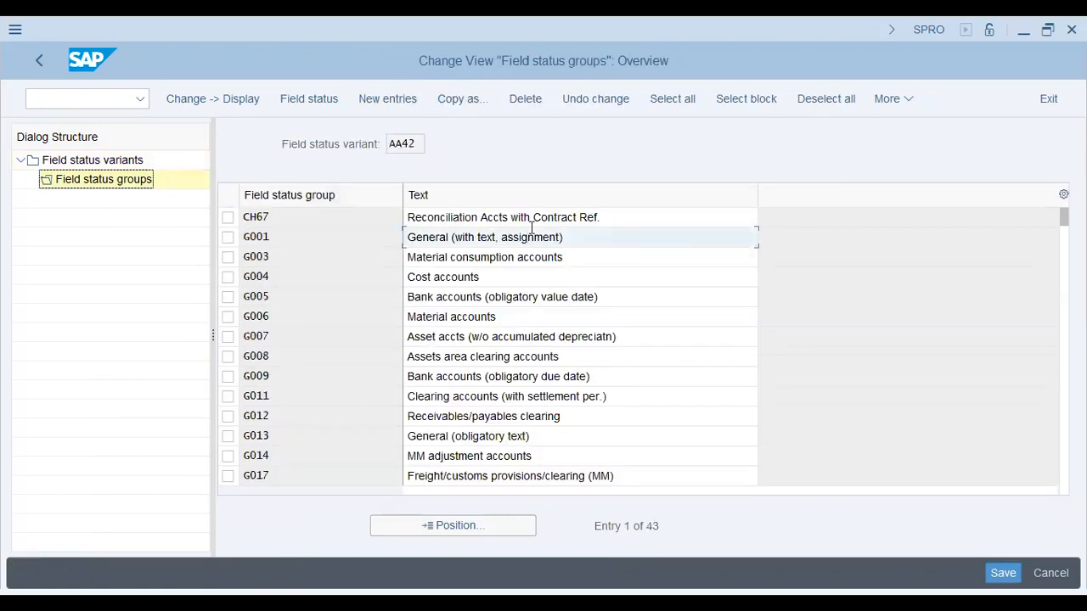
click(283, 472)
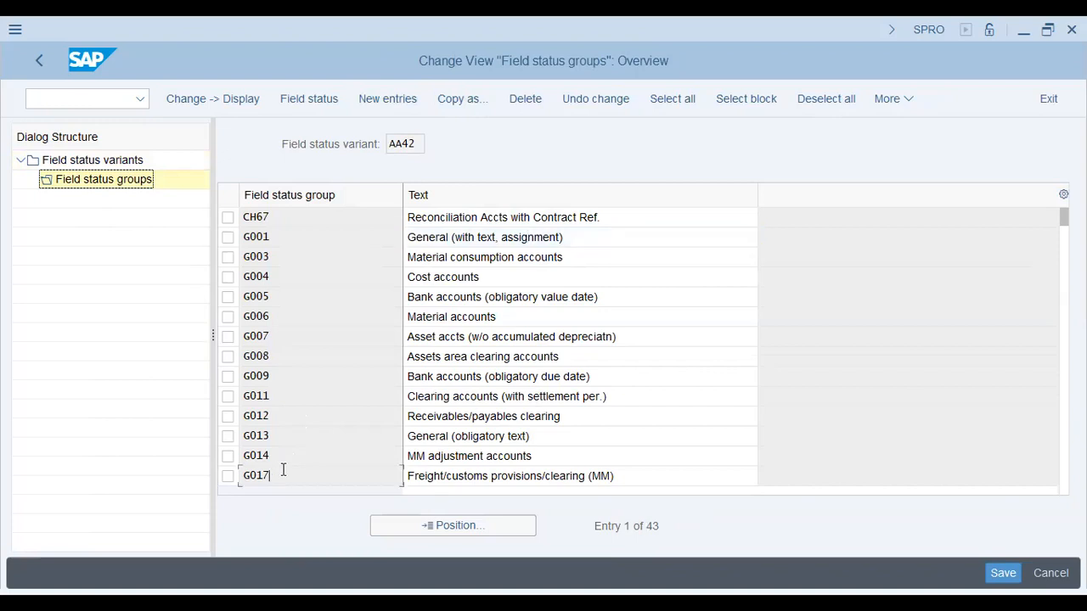
scroll(284, 470, down, 1)
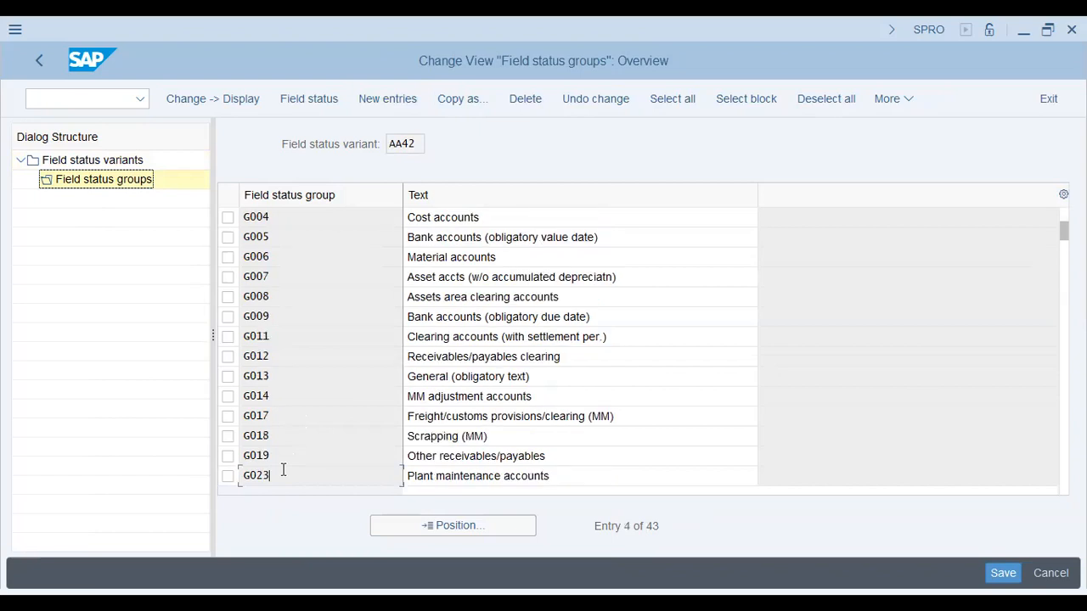
scroll(283, 469, down, 1)
click(456, 525)
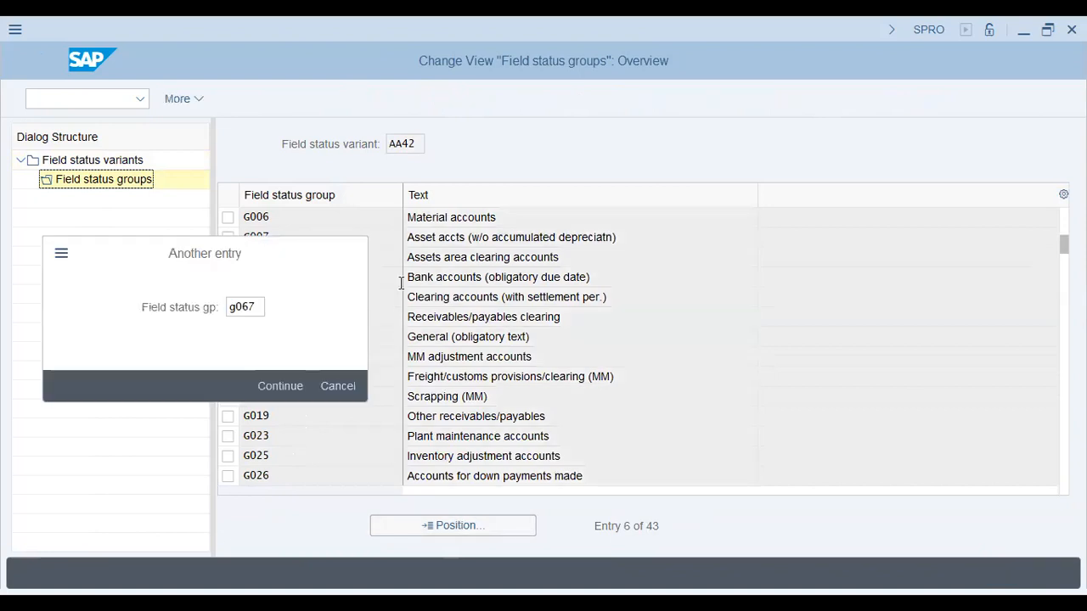
key(Return)
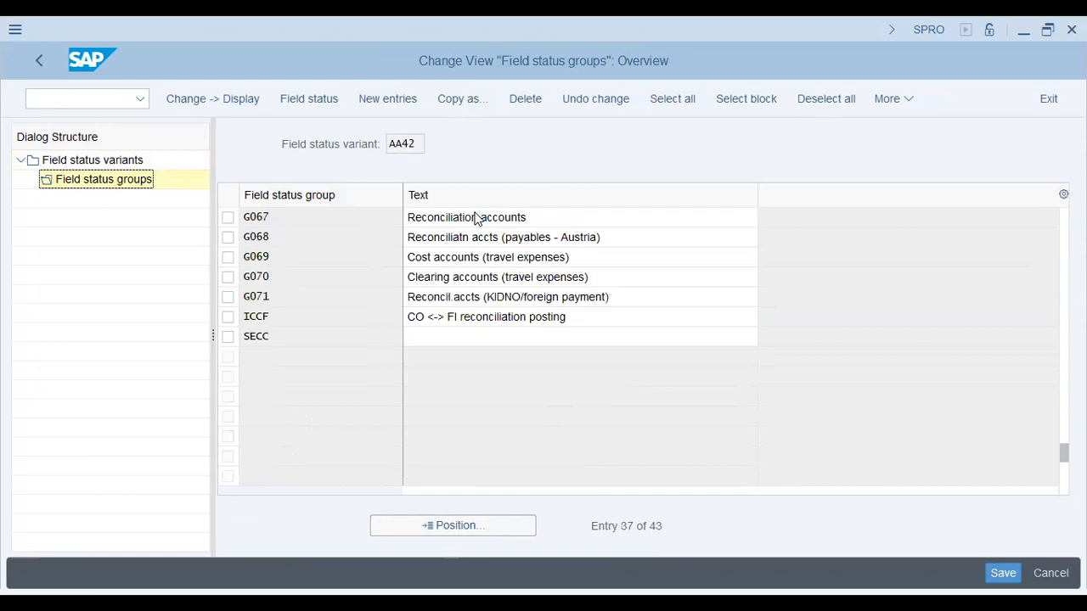
Open group G067 Reconciliation accounts and examine the General data field status of assignment number, text and invoice reference
double_click(475, 217)
click(89, 296)
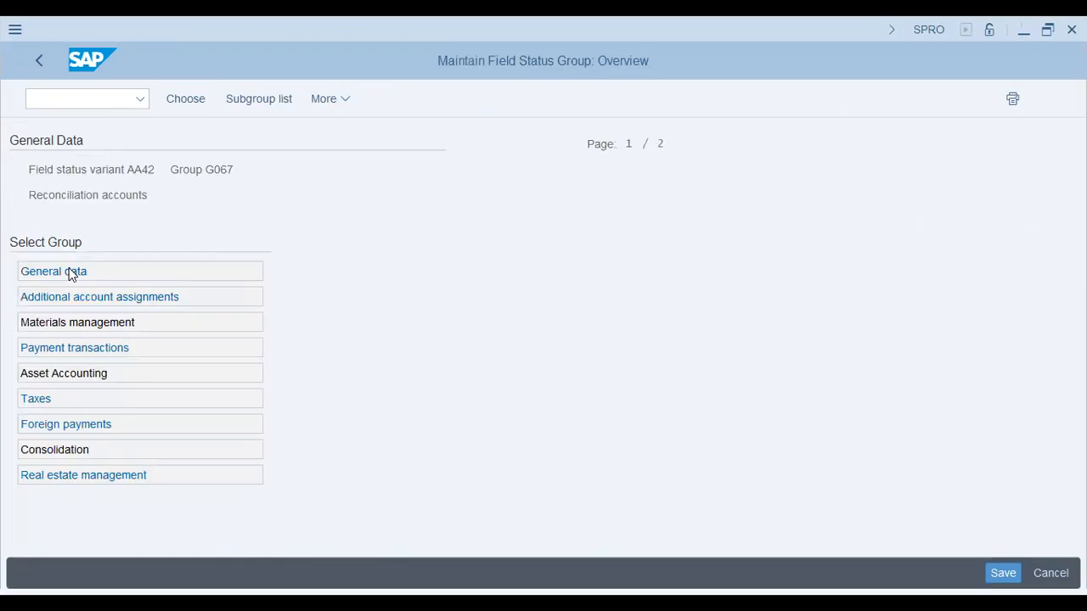
double_click(193, 273)
drag(195, 292, 5, 313)
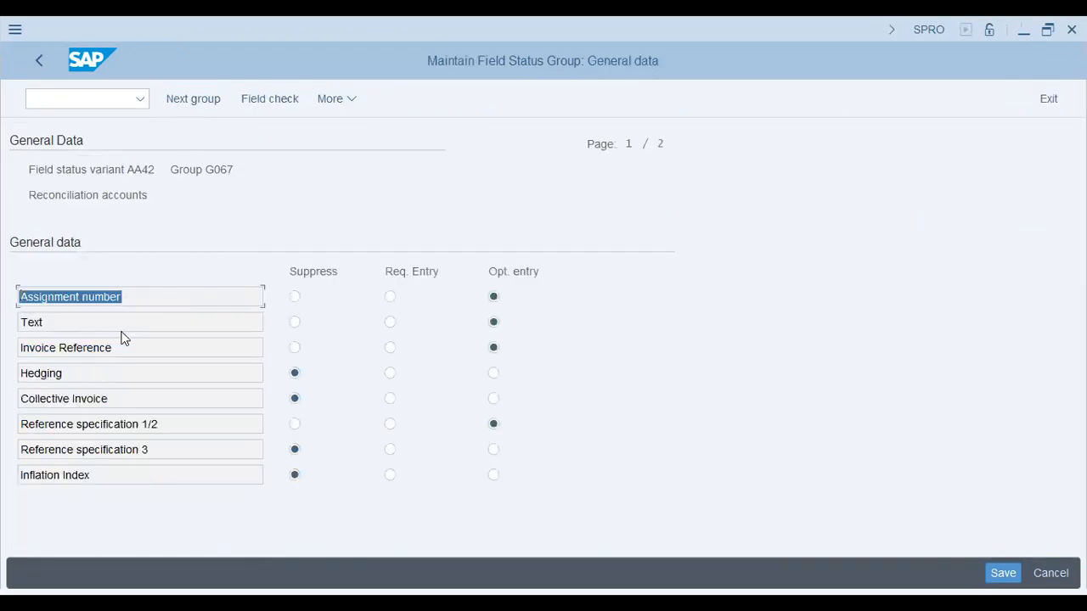
click(87, 327)
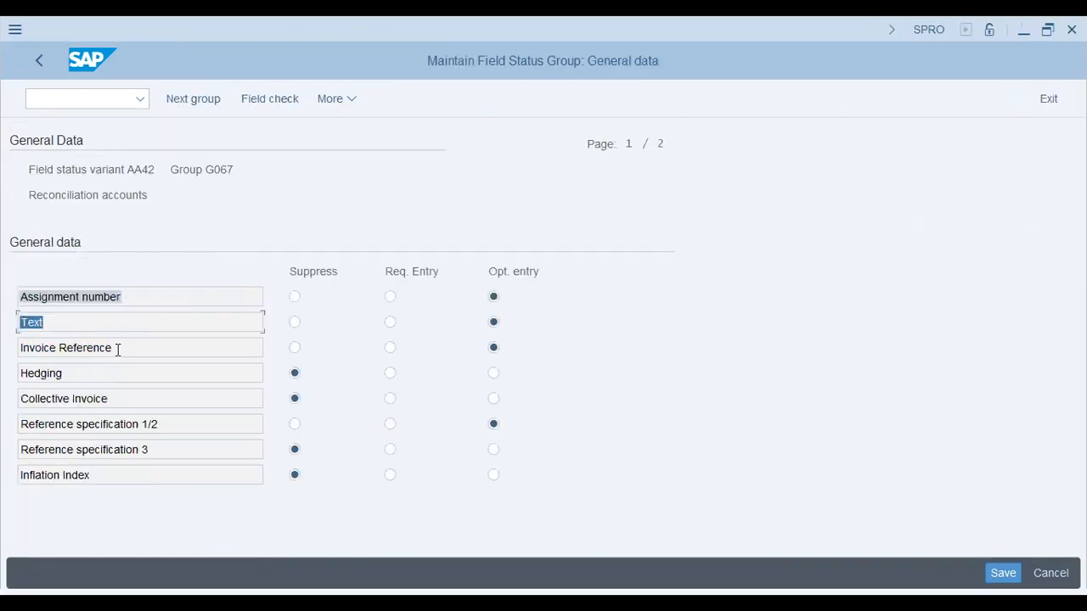
click(190, 342)
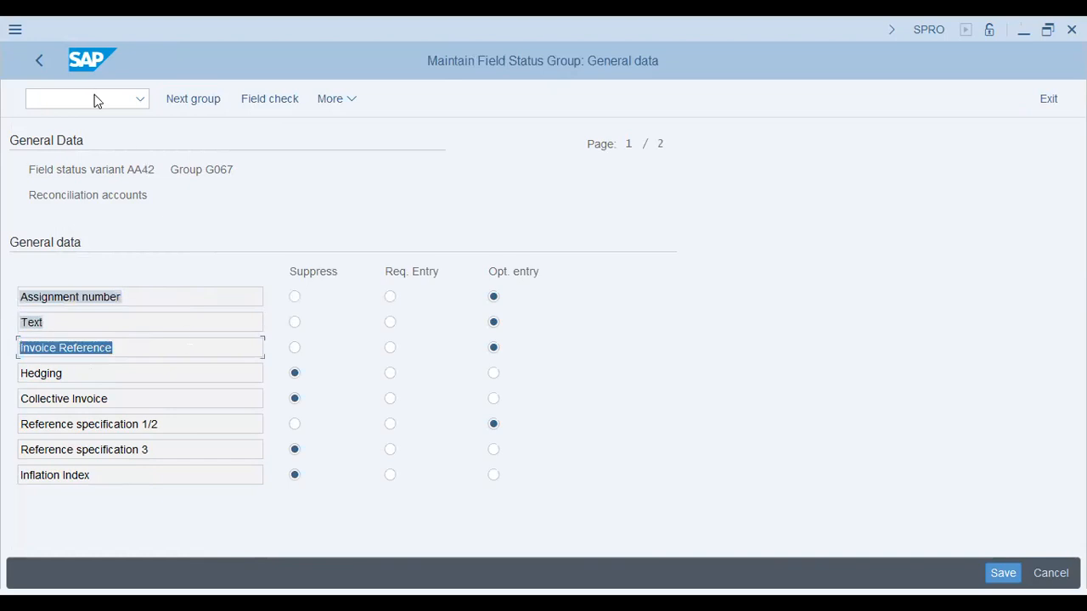
Switch to the other session, open FB03, and list the accounting documents of company code SA40
key(alt+Tab)
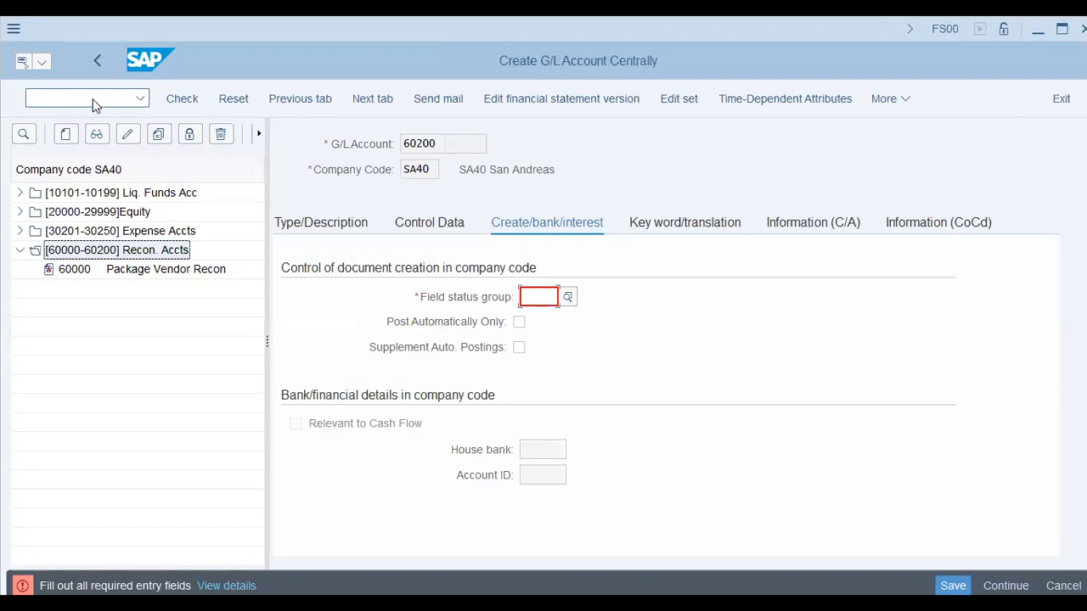
click(95, 104)
text(/nfs00)
key(Return)
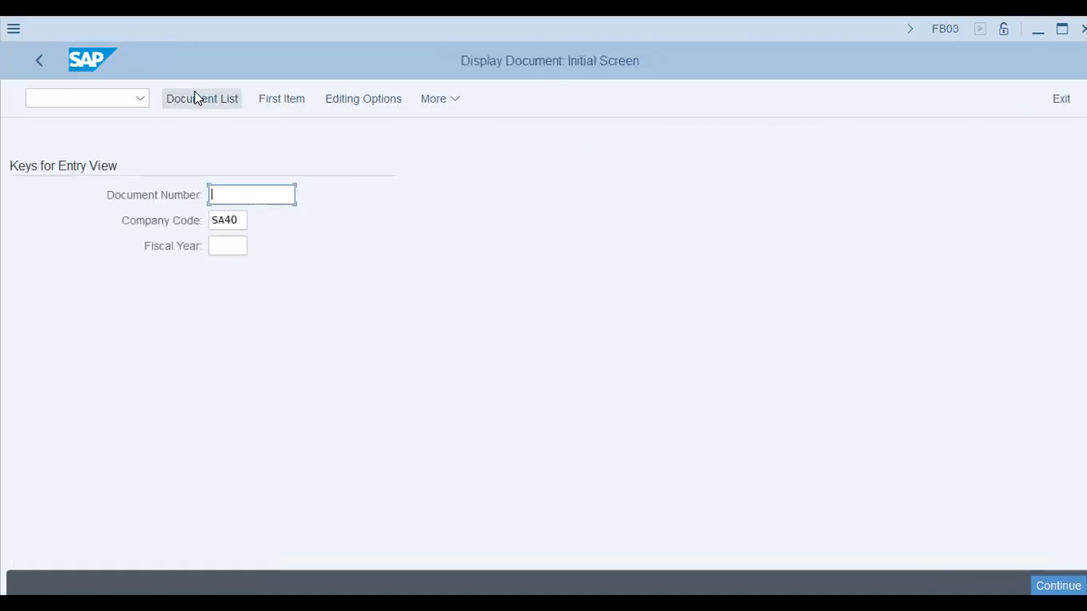
click(198, 99)
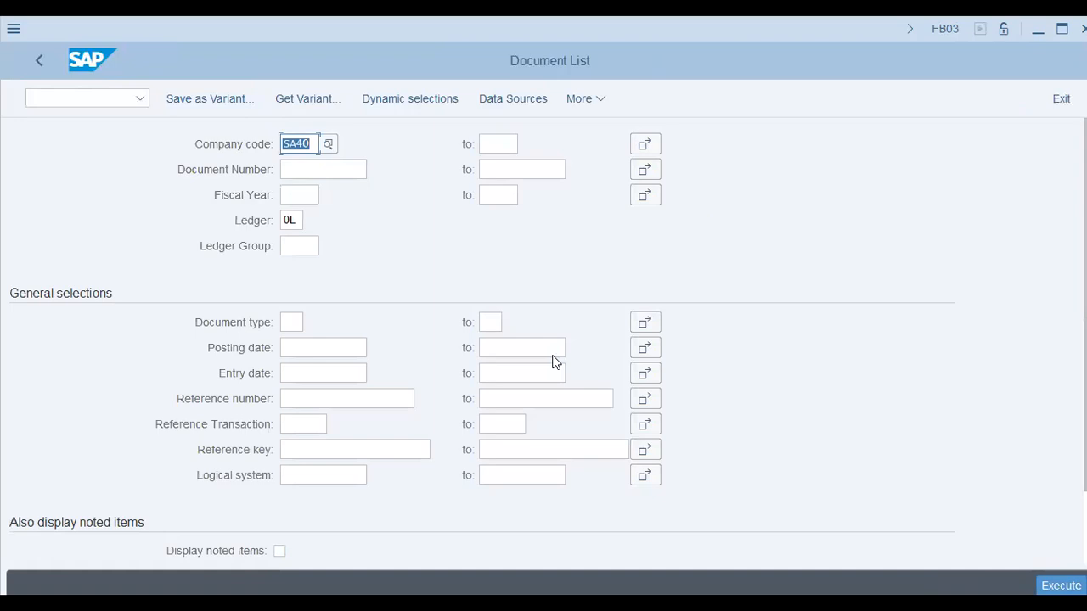
key(Return)
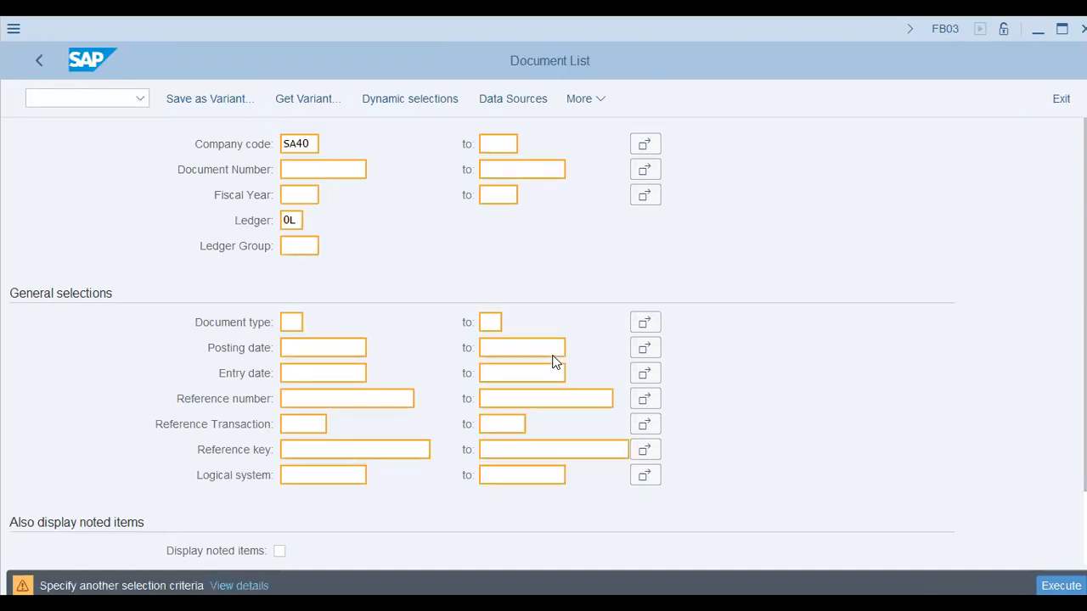
key(F8)
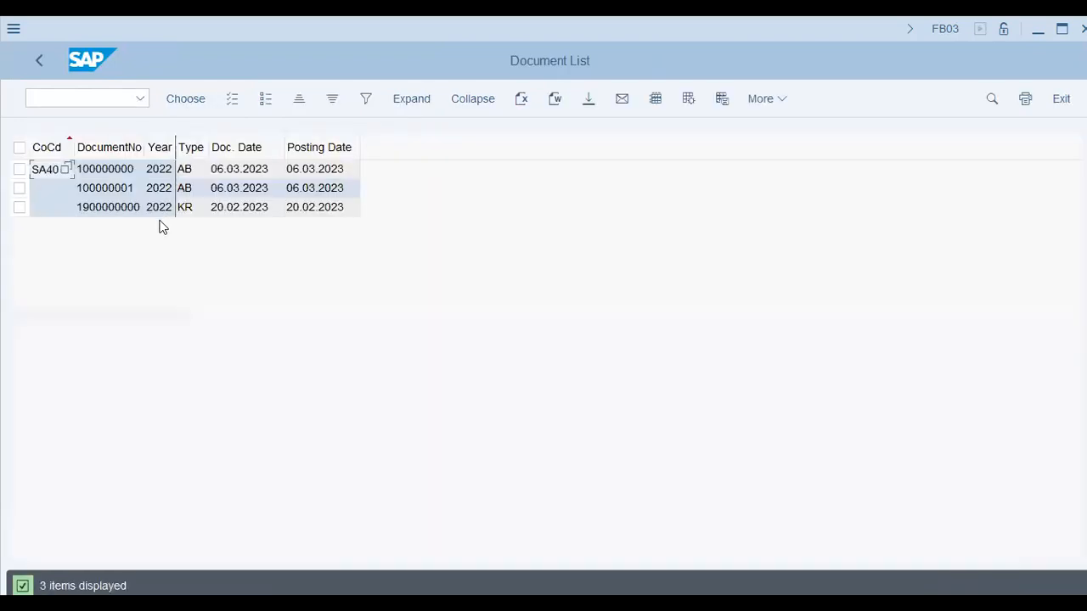
Open the KR document and examine its vendor line item, including the reconciliation G/L account and clearing details
double_click(111, 208)
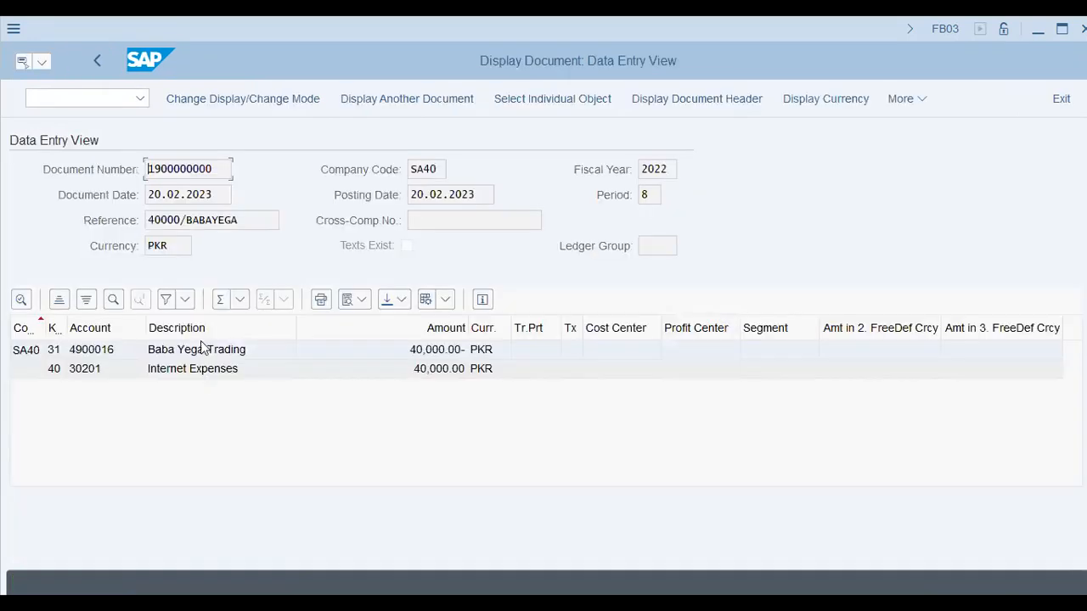
double_click(203, 350)
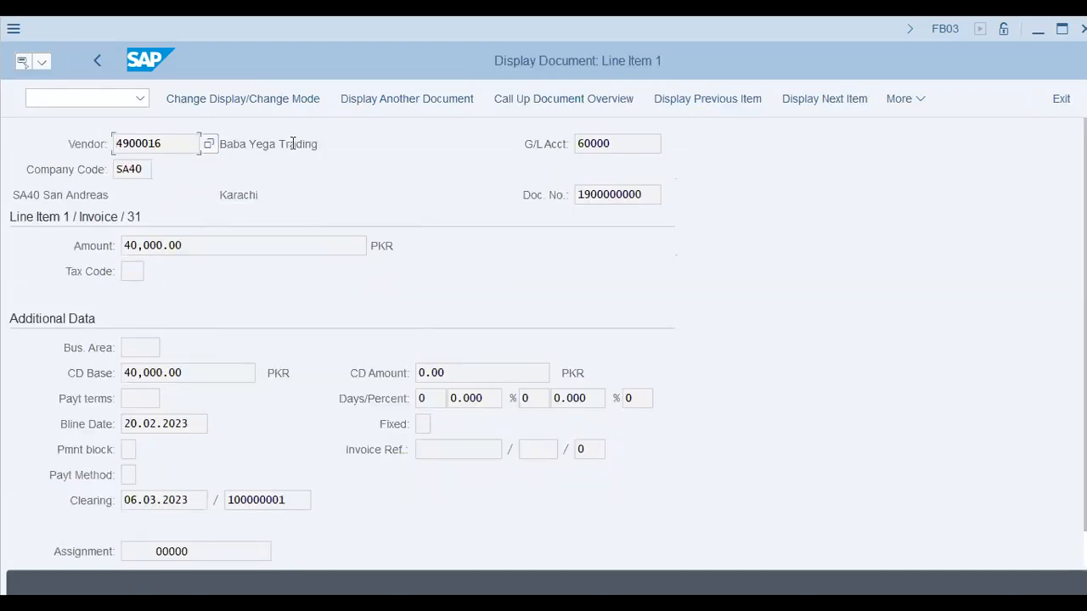
click(226, 144)
click(592, 143)
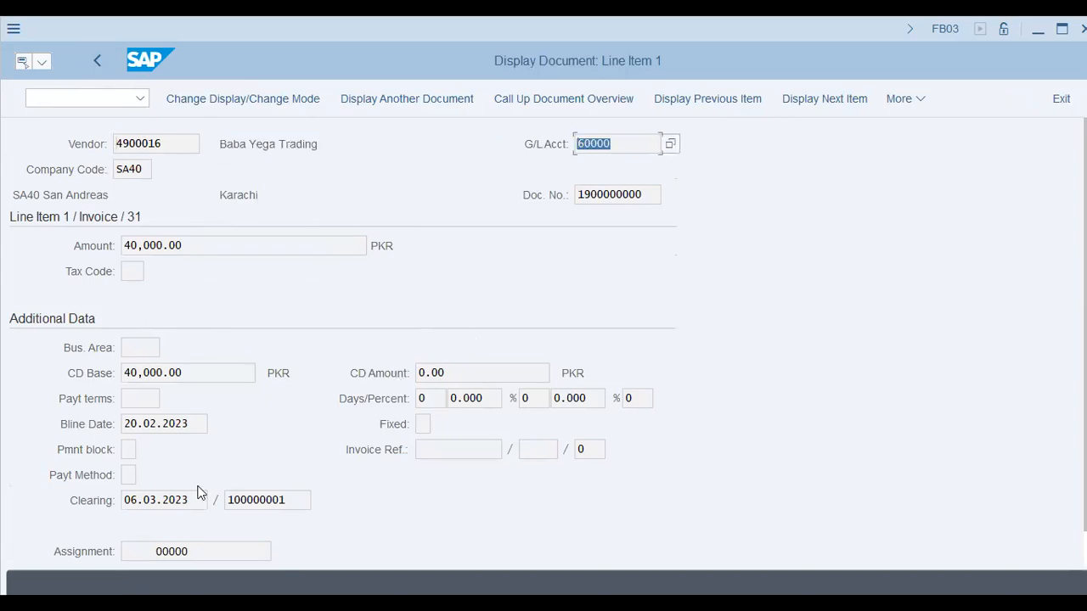
click(262, 499)
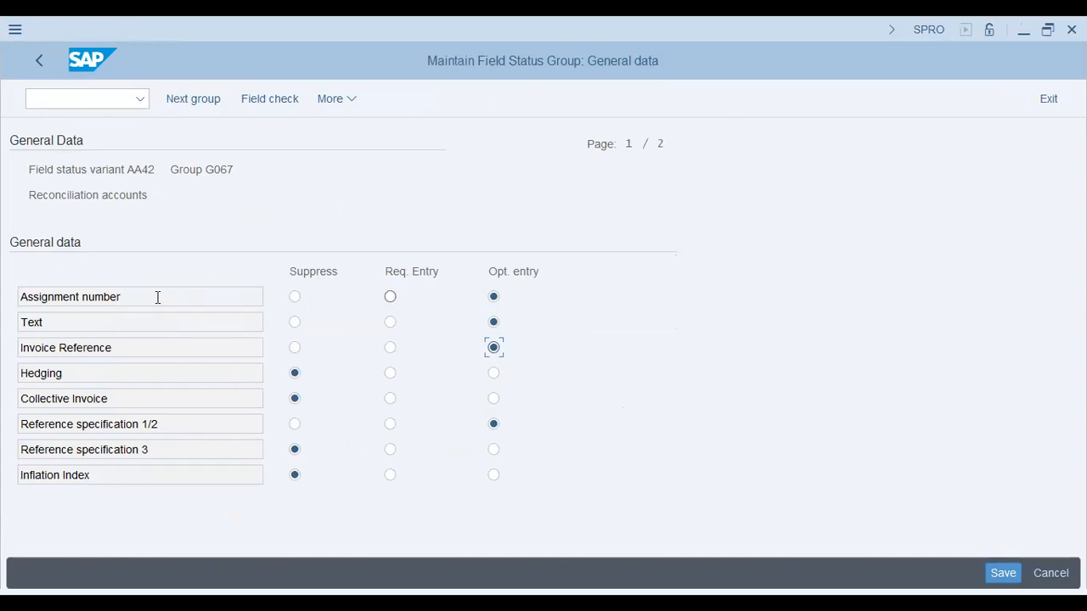
Return to group G067 and review the General data field statuses on both pages
drag(21, 298, 197, 293)
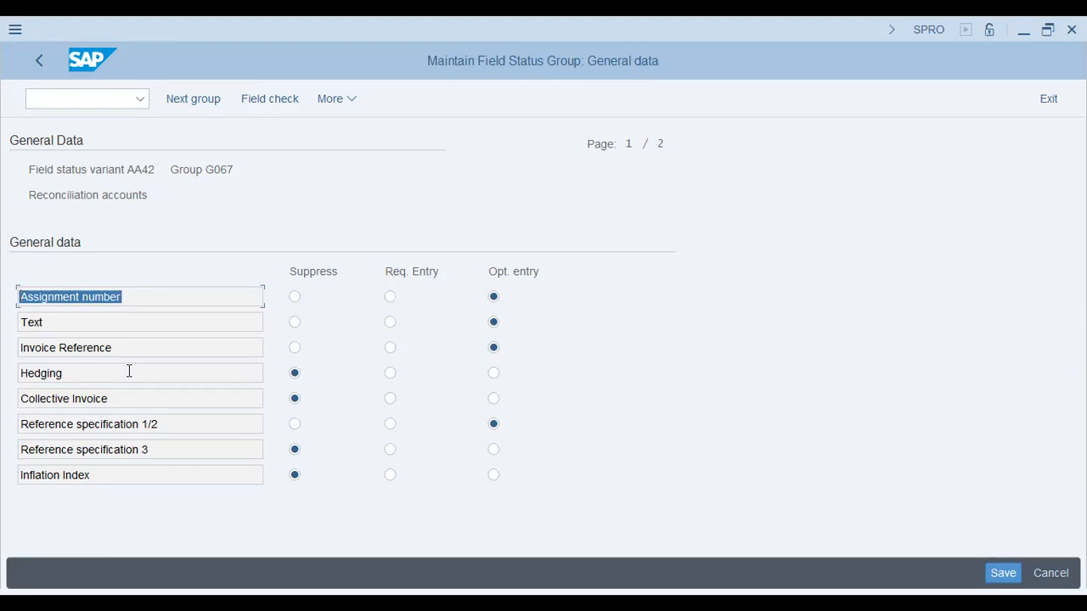
key(Page_Down)
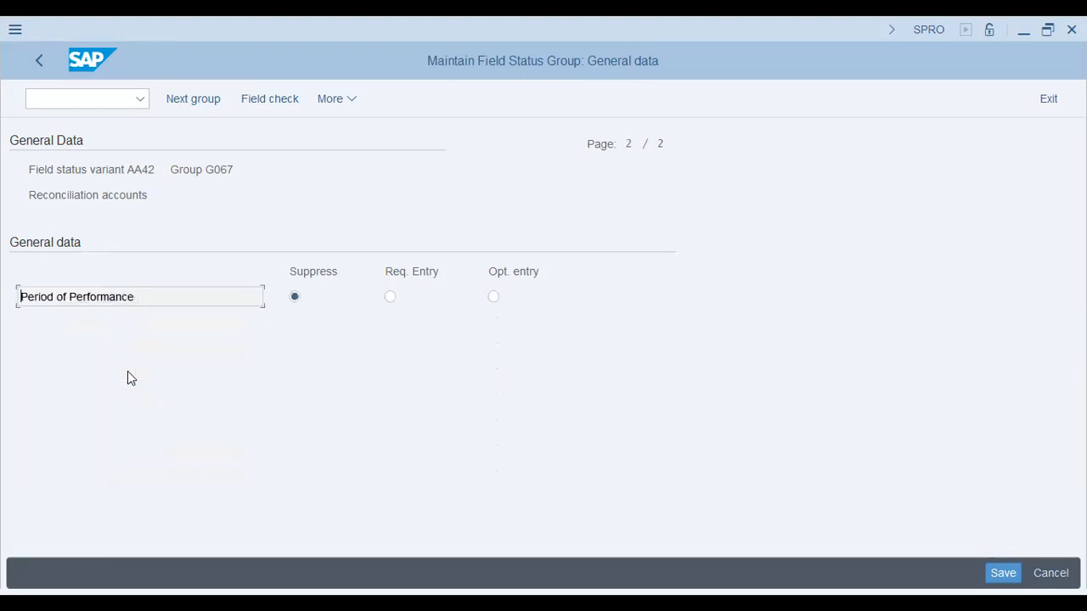
key(Page_Up)
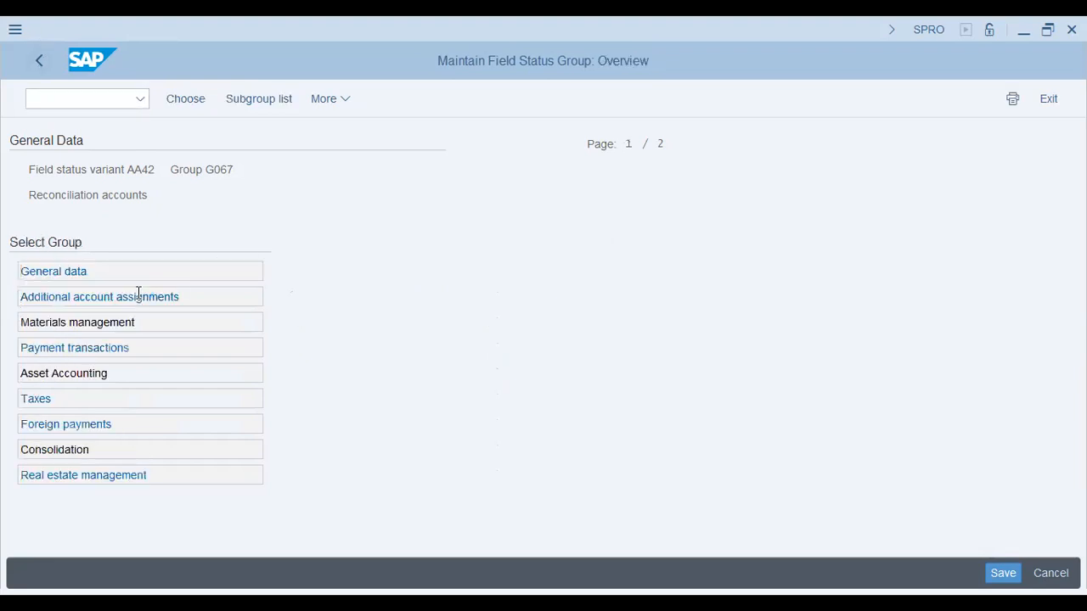
Compare G067's additional account assignments with the fields shown in the document's vendor and Internet Expenses line items
click(138, 297)
click(208, 365)
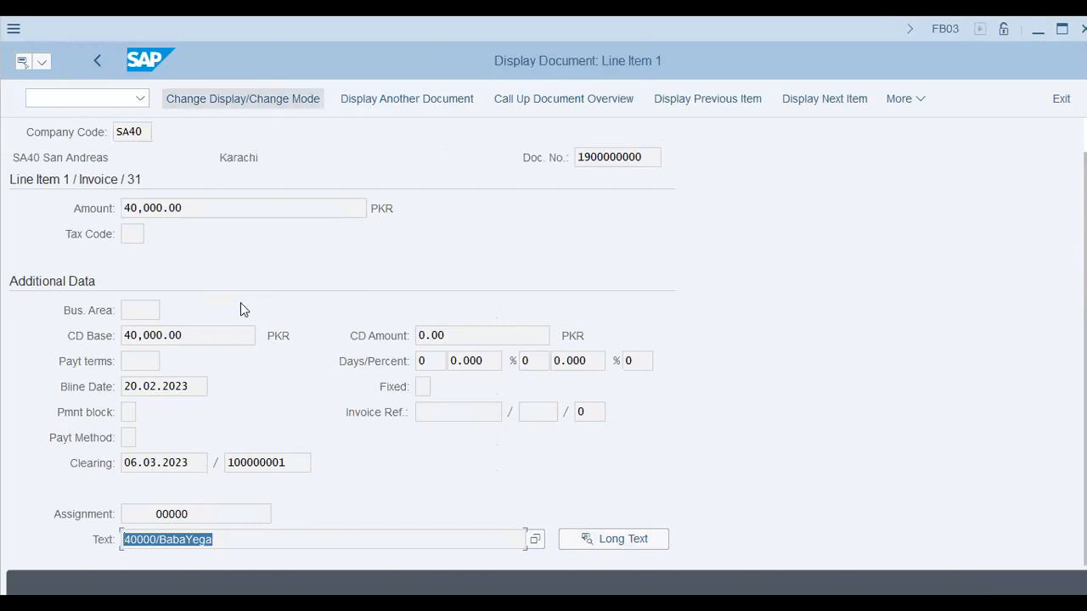
key(F3)
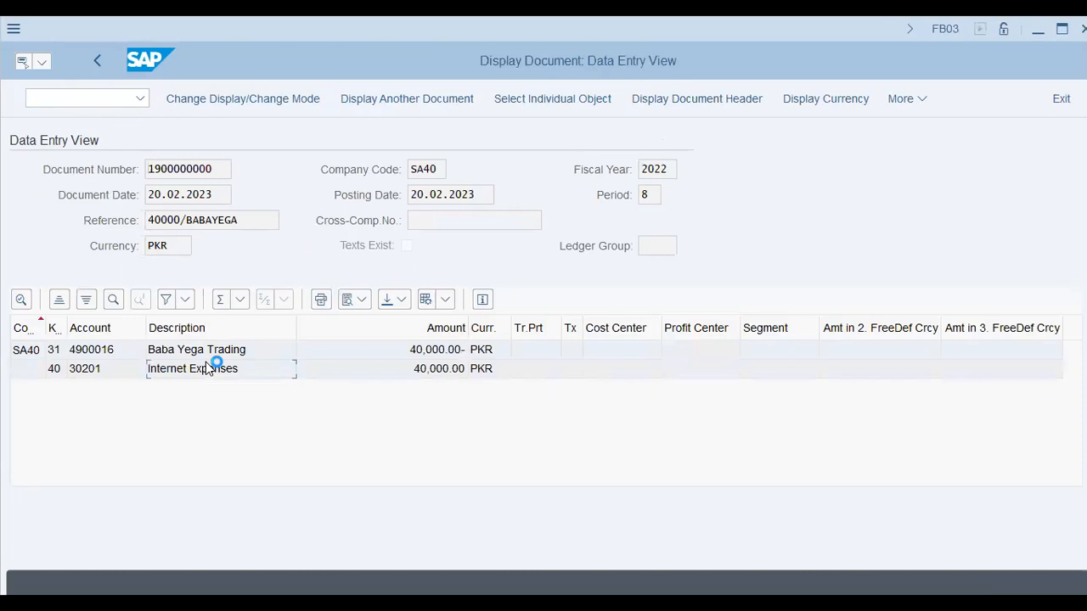
double_click(206, 361)
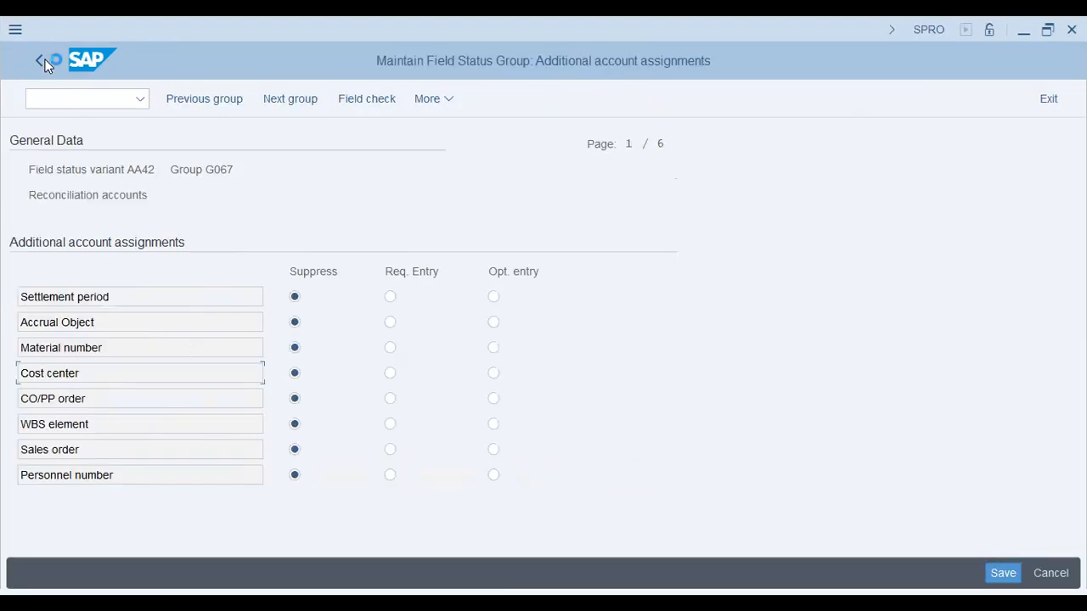
click(45, 60)
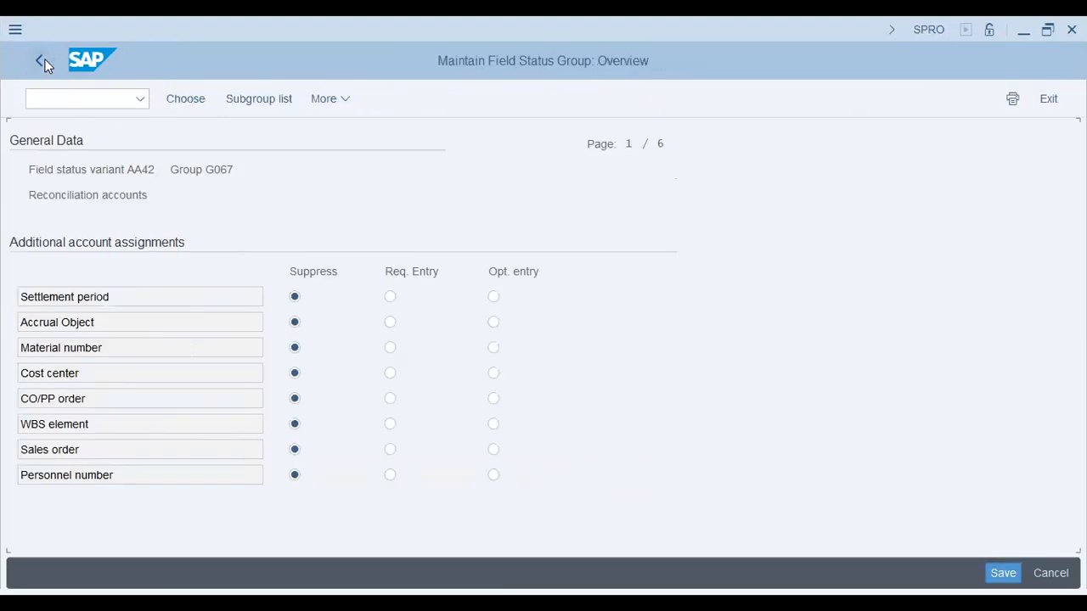
Compare both pages of G067's payment transactions field statuses with the payment fields in the vendor line item
click(81, 347)
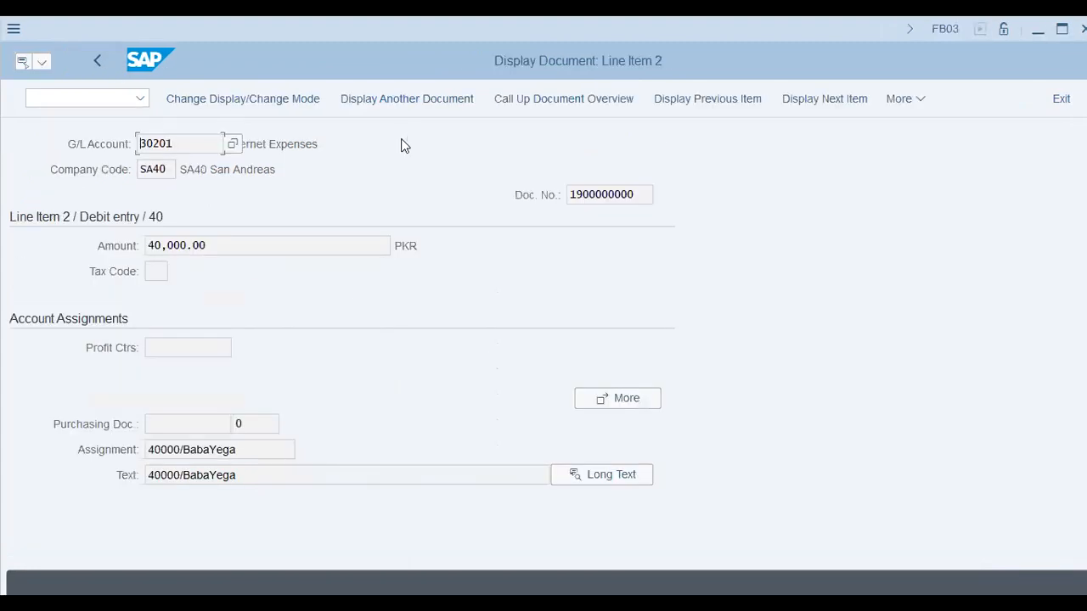
key(F3)
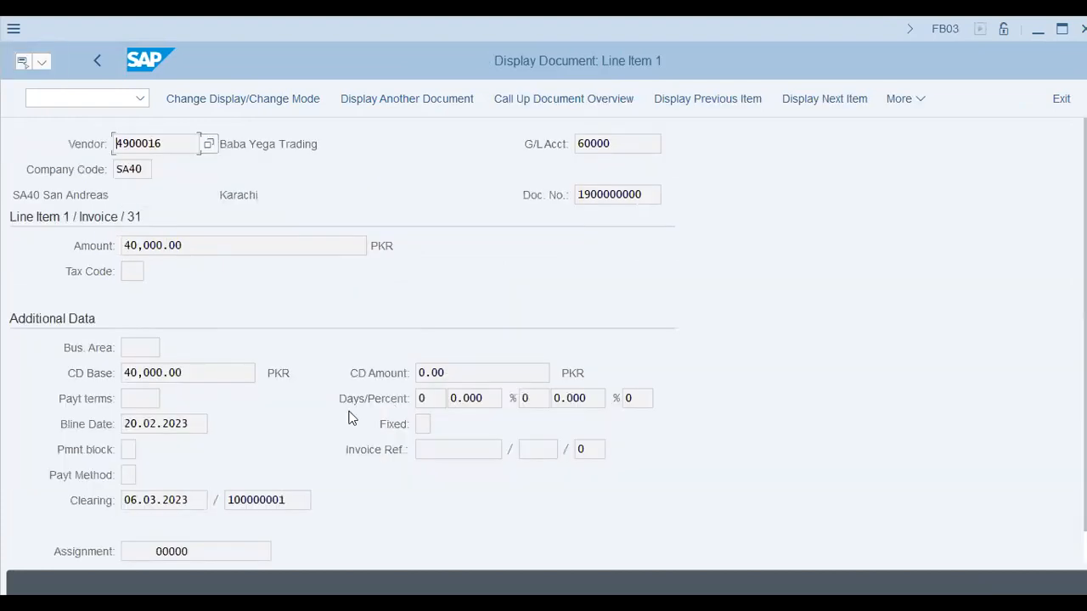
click(142, 399)
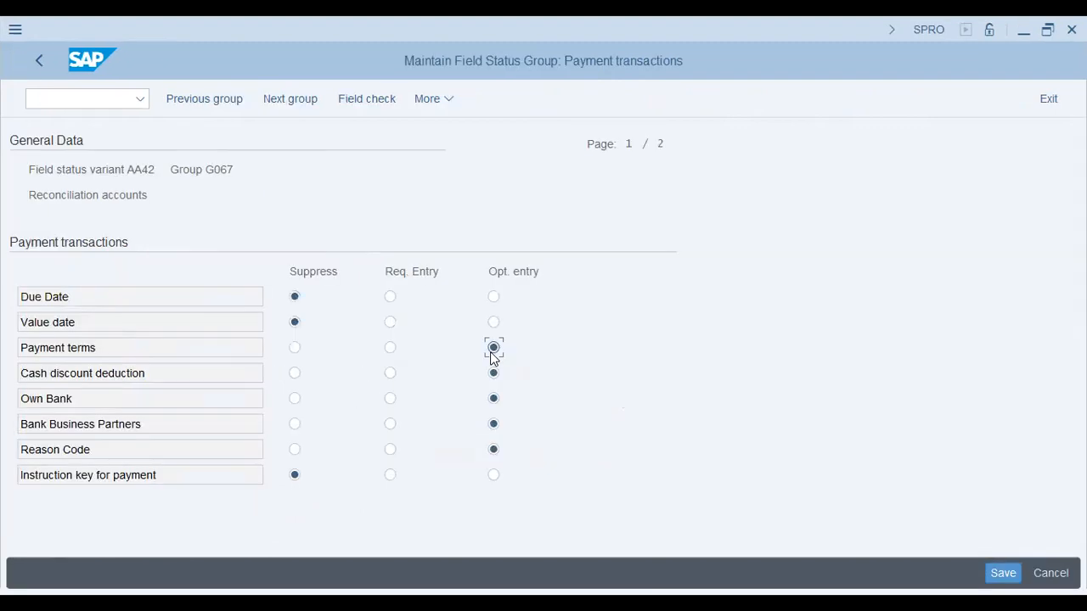
click(492, 397)
click(95, 448)
click(195, 469)
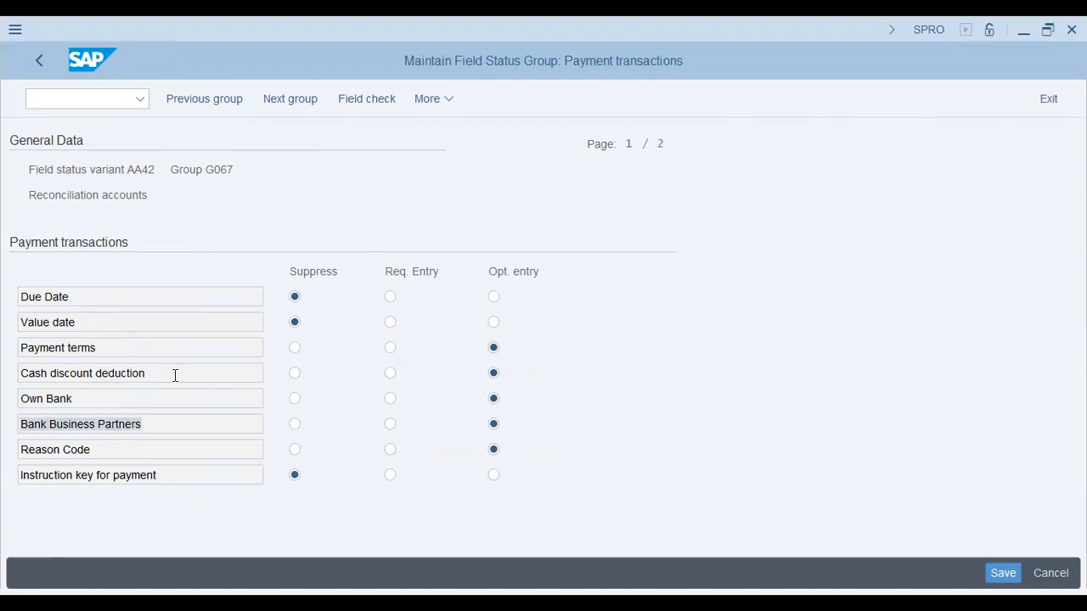
key(Page_Down)
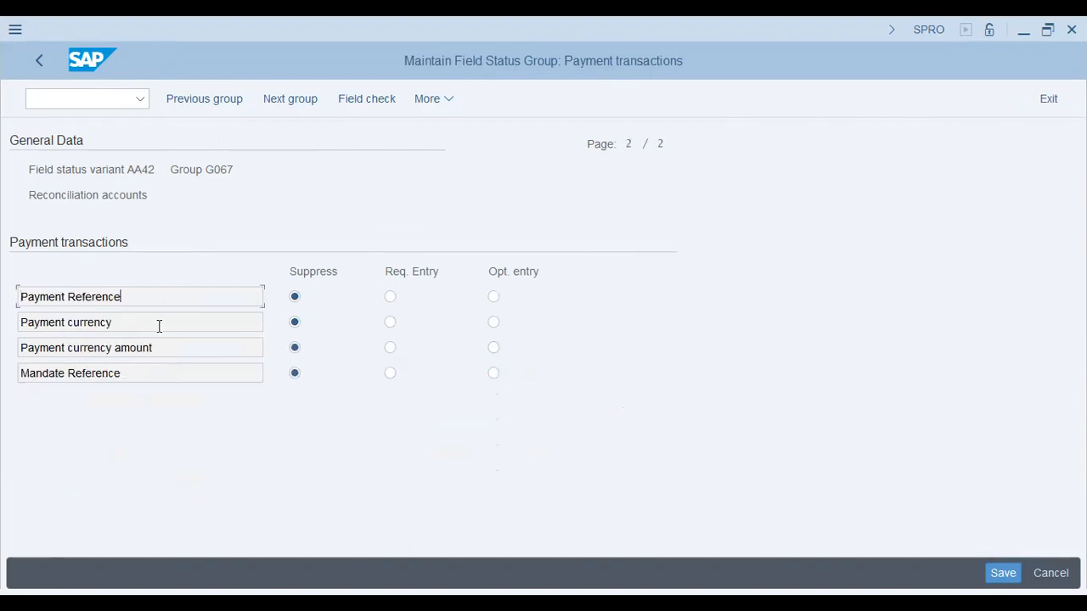
click(303, 324)
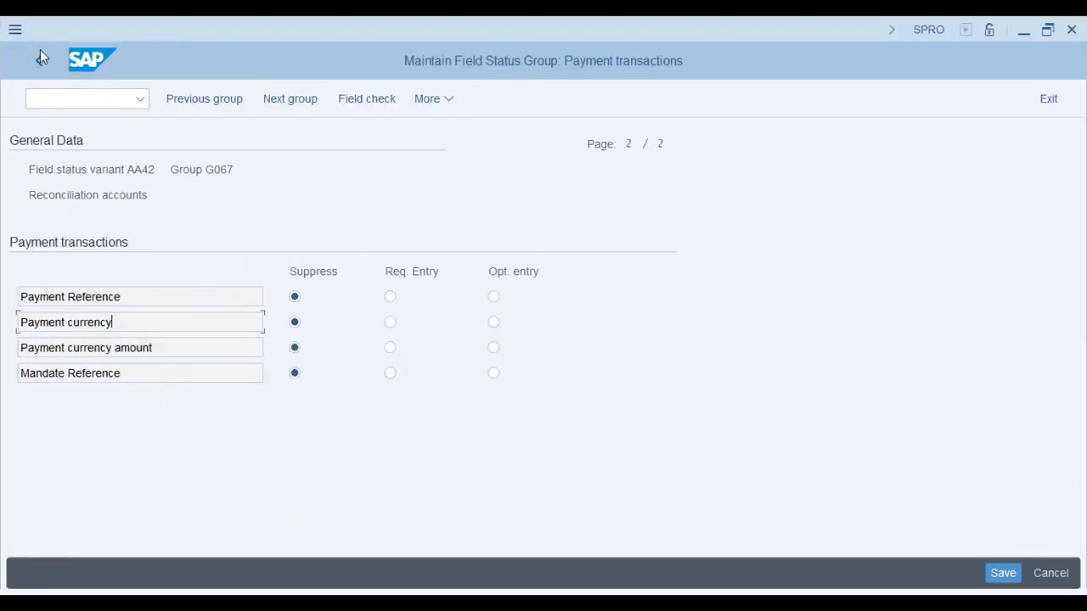
Leave the payment transactions settings of group G067, save field status variant AA42, and return to the variants overview
click(40, 56)
key(F3)
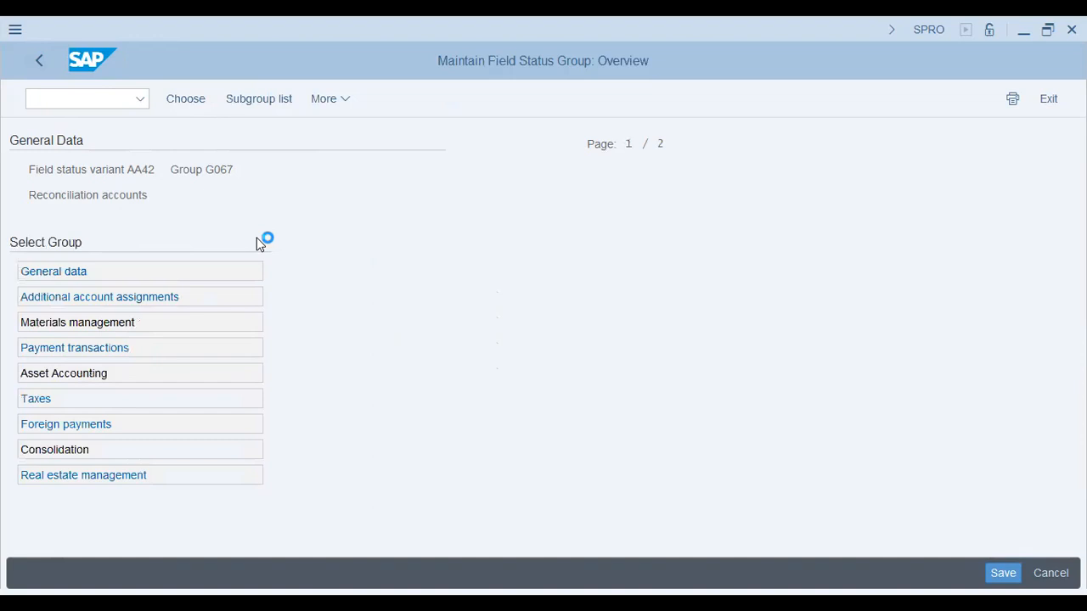
key(ctrl+s)
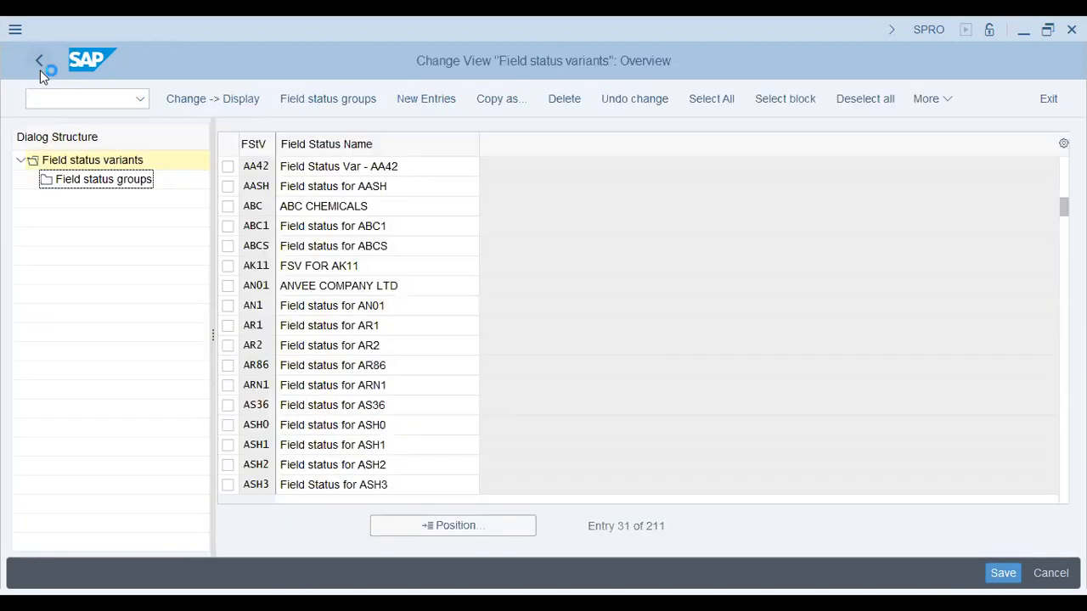
Open the assignment of company codes to field status variants and check the variant assigned to company code AA42
click(40, 70)
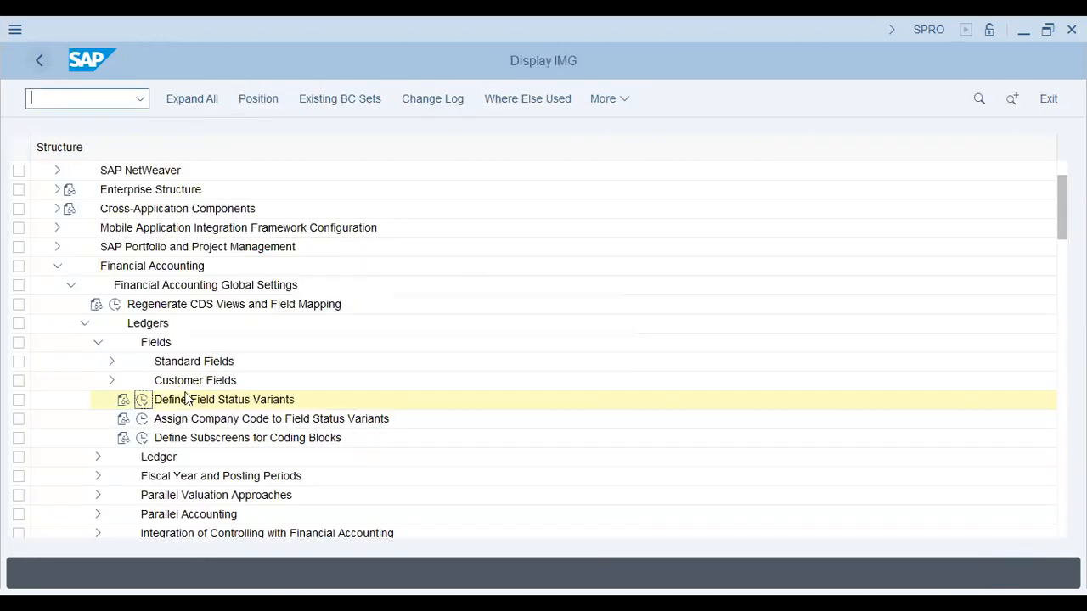
click(141, 417)
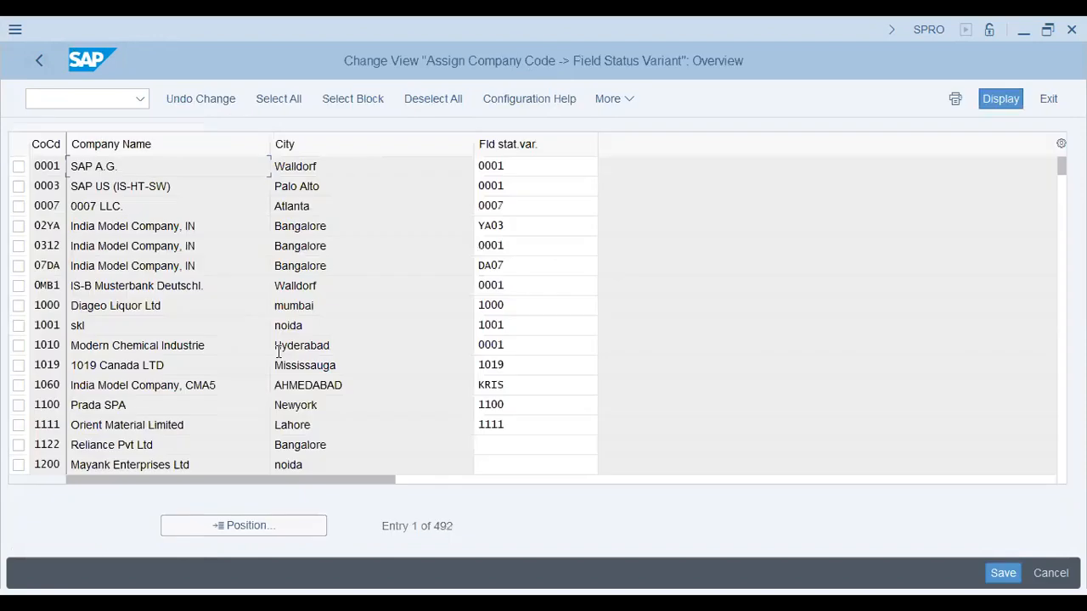
click(251, 525)
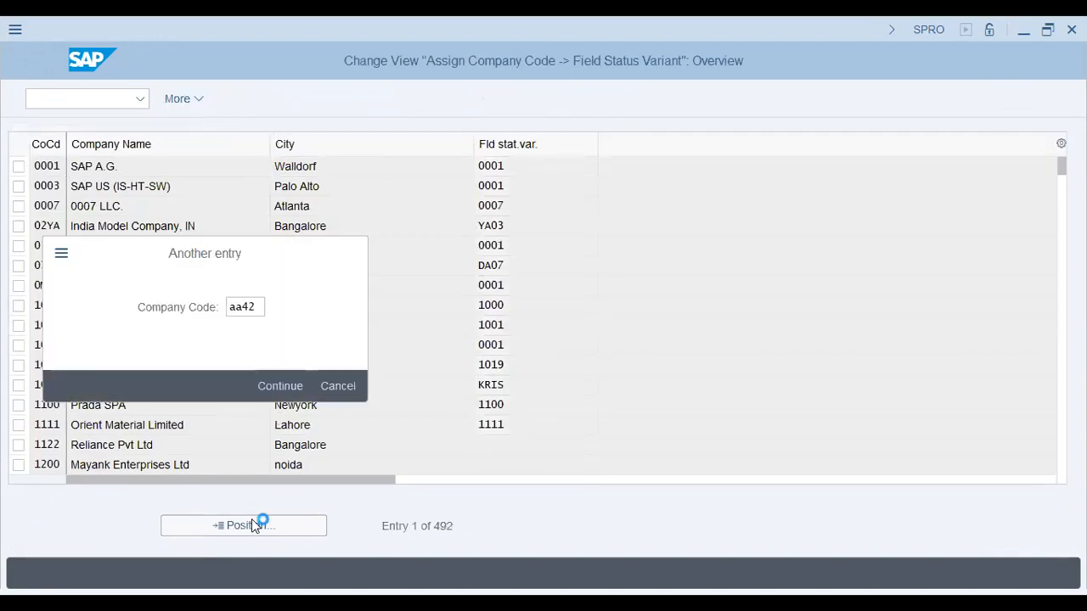
key(Return)
double_click(530, 172)
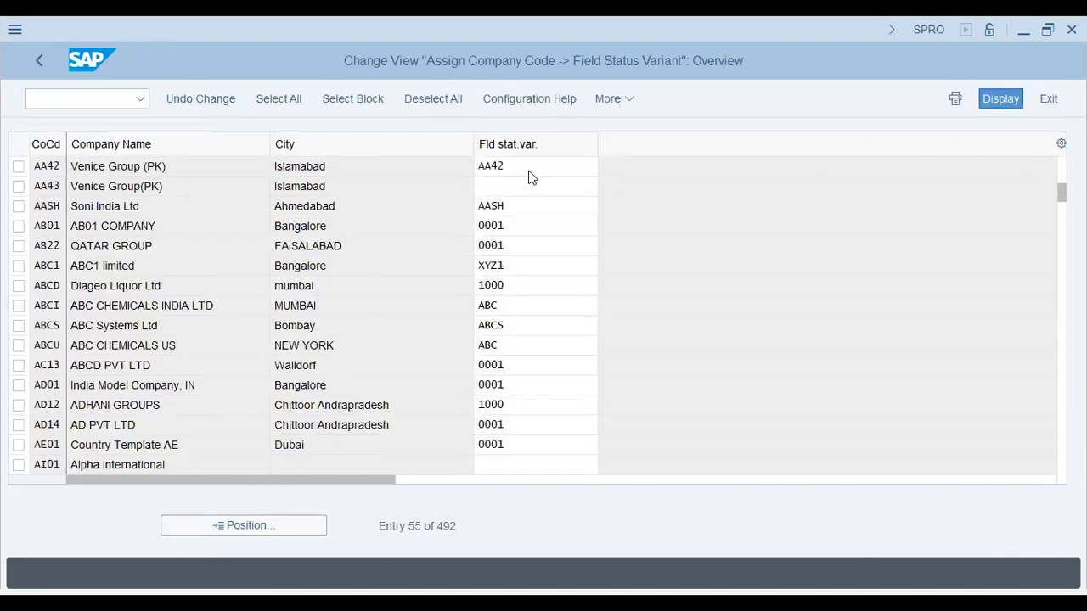
Open the Maintain Fiscal Year Variant activity under Fiscal Year and Posting Periods and look through the listed variants
click(40, 63)
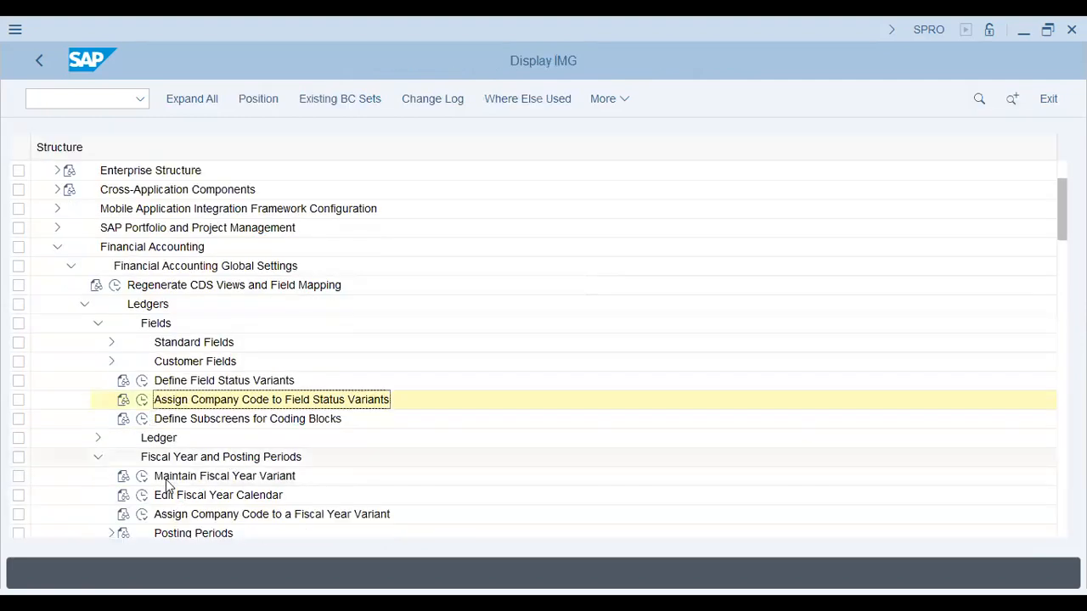
click(142, 476)
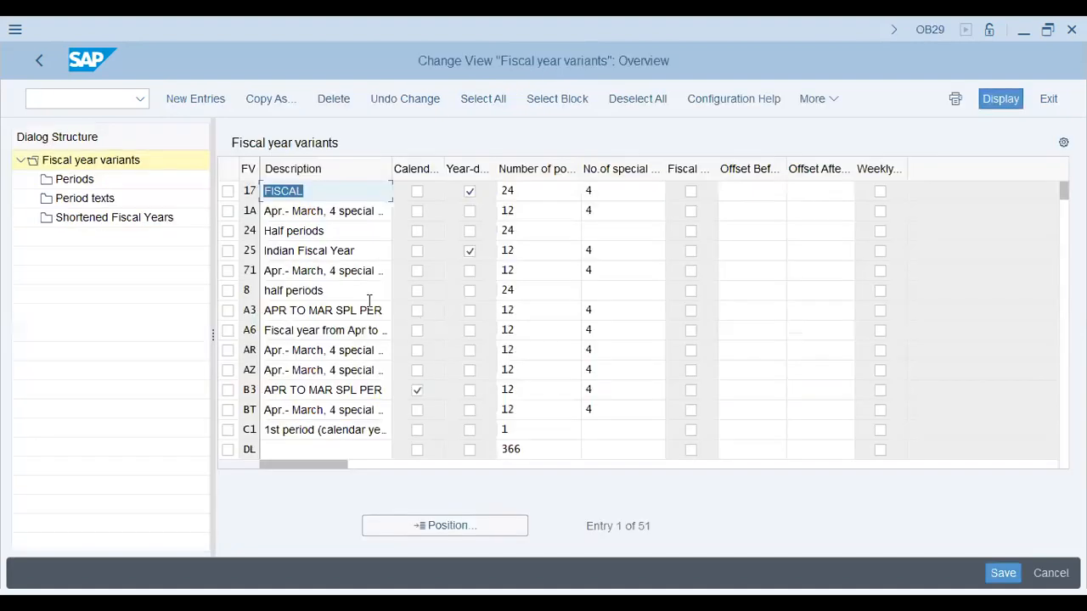
click(339, 317)
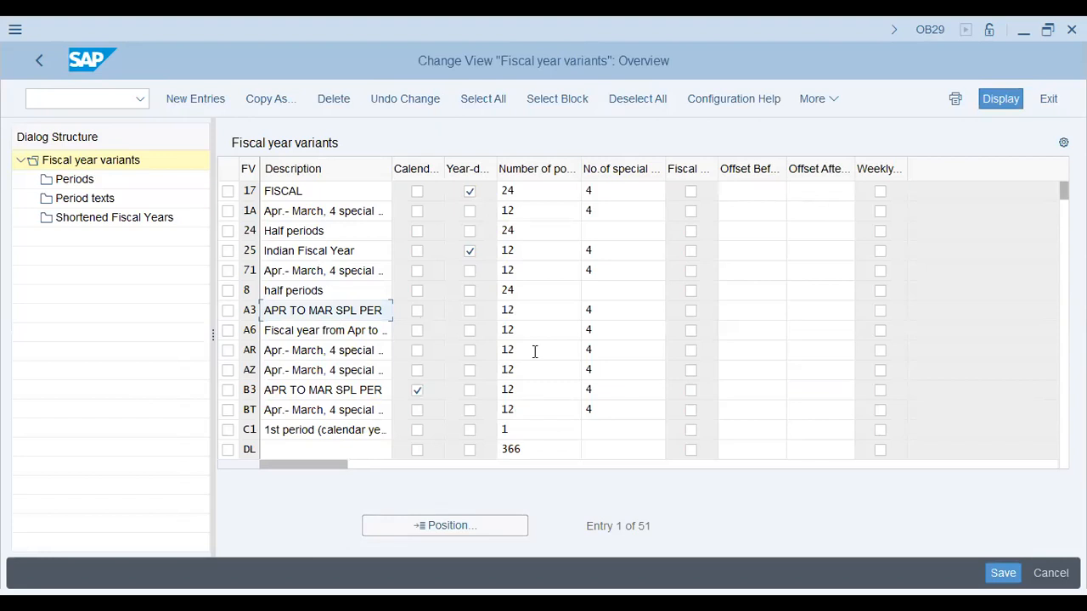
scroll(535, 351, down, 1)
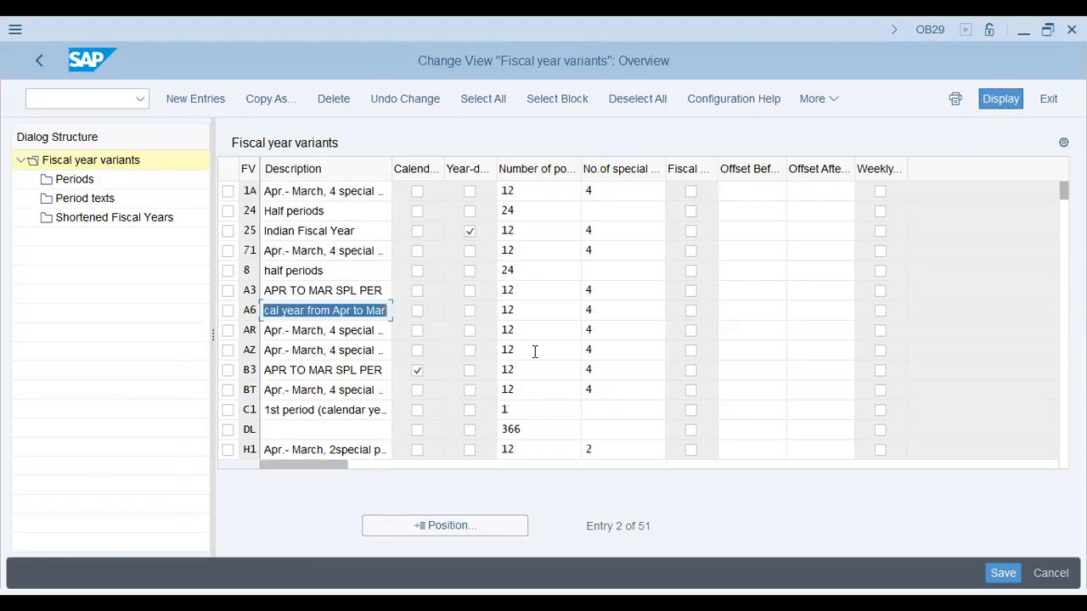
scroll(535, 351, down, 1)
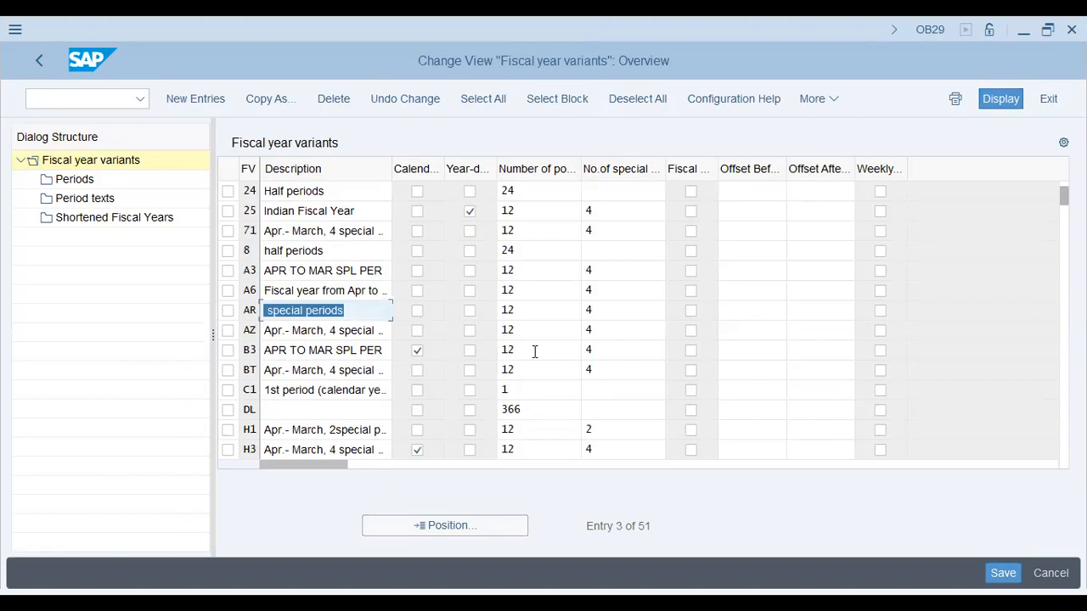
scroll(535, 351, down, 3)
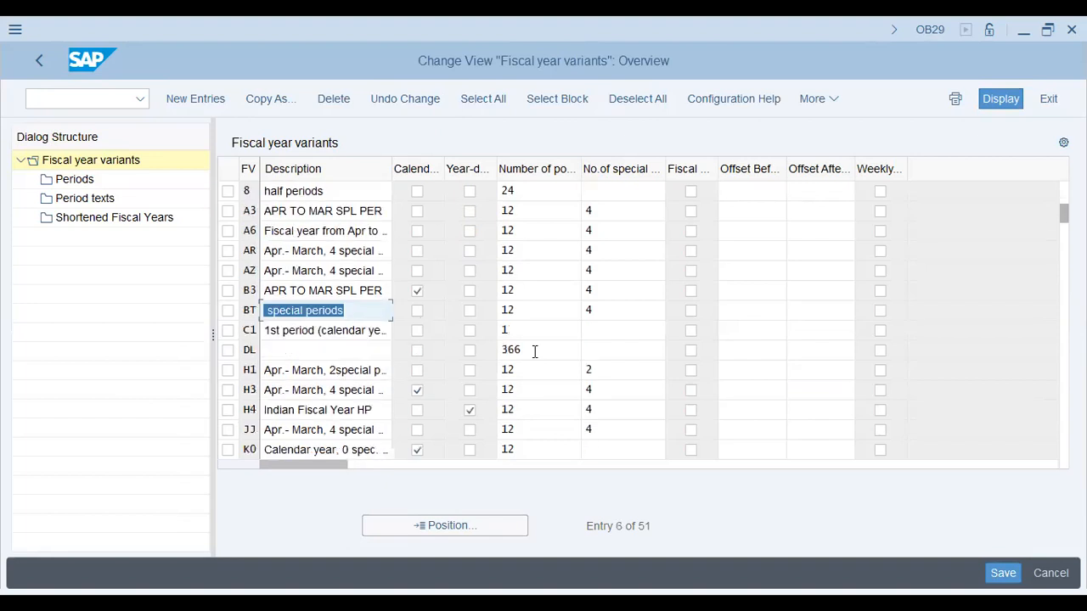
Locate fiscal year variants K4 and V6 in the list and check their descriptions
click(468, 522)
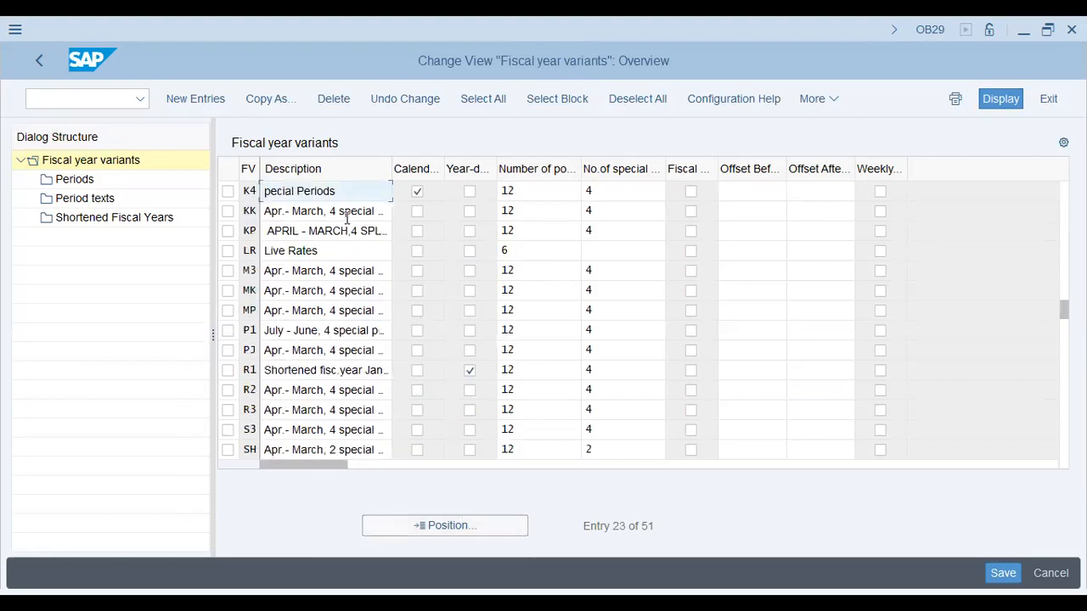
click(320, 371)
click(435, 525)
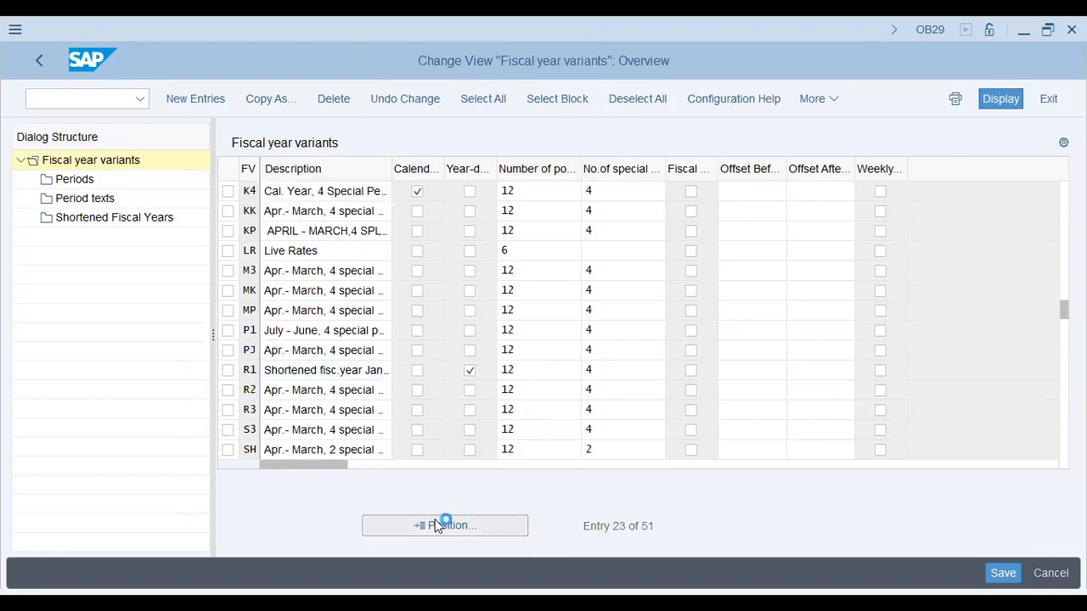
key(Return)
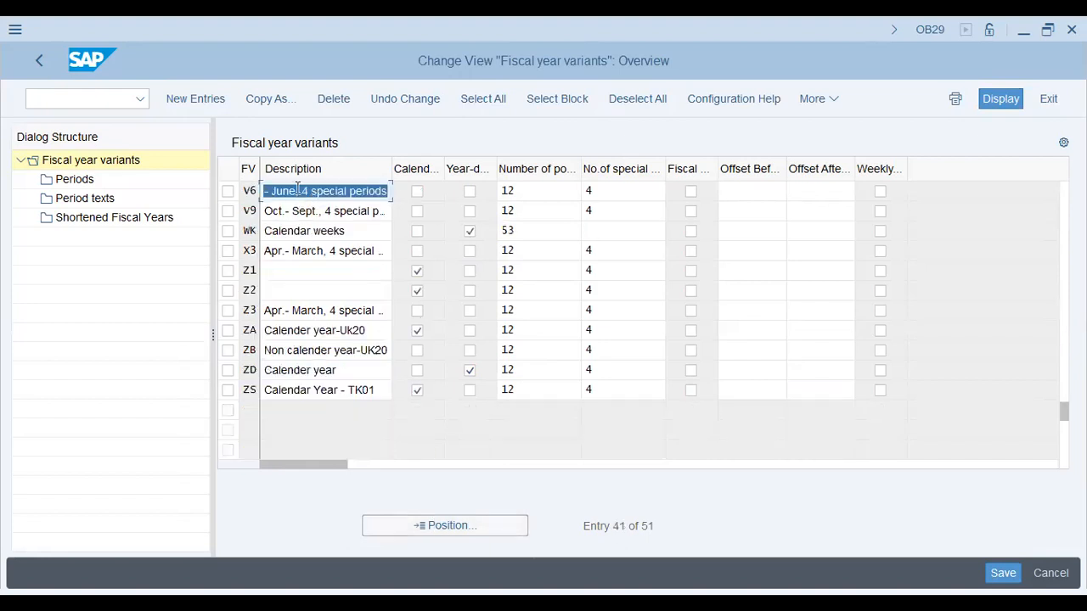
click(297, 188)
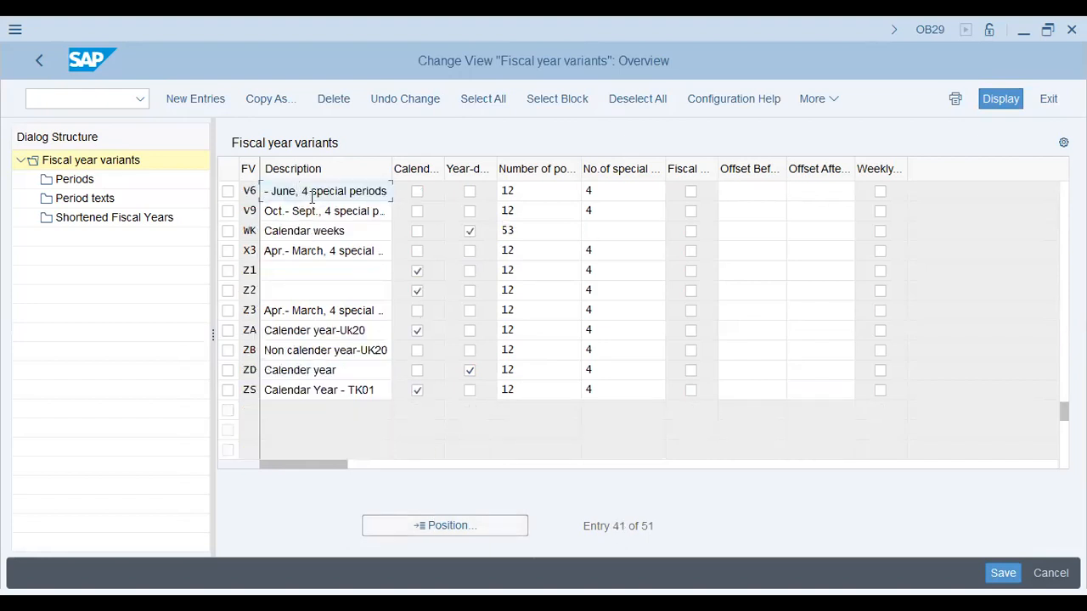
Open the periods of fiscal year variant V6 and review how the calendar months are assigned to posting periods
click(229, 192)
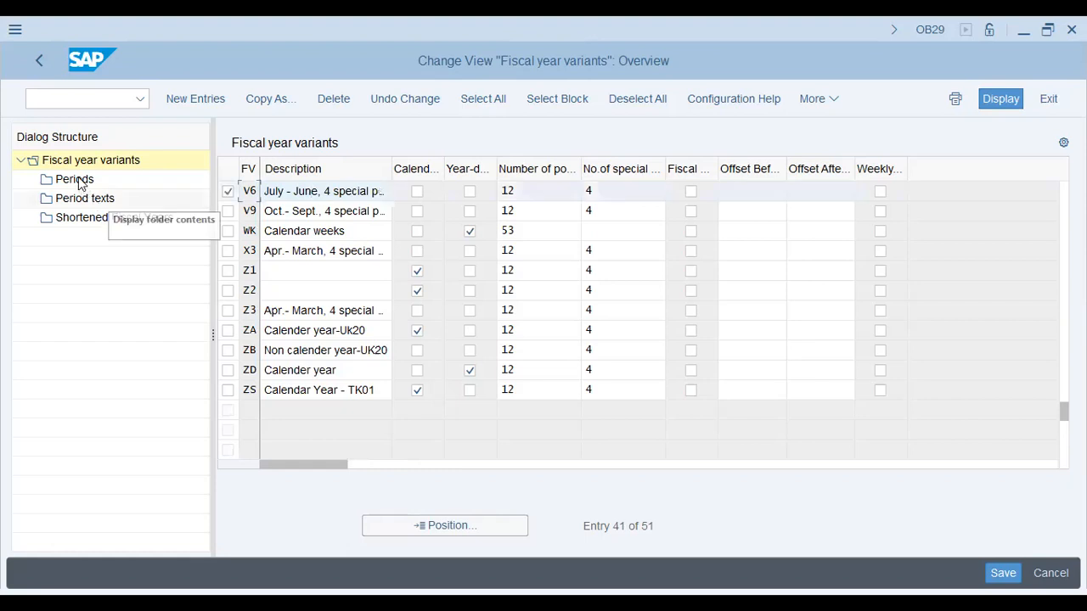
click(76, 181)
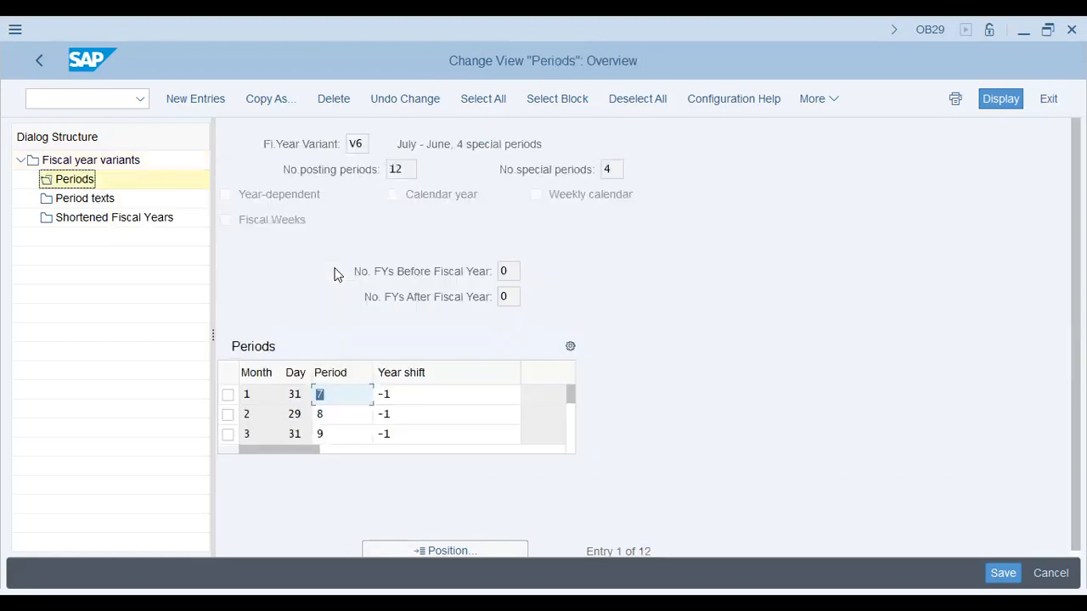
click(360, 395)
click(349, 431)
scroll(349, 431, down, 1)
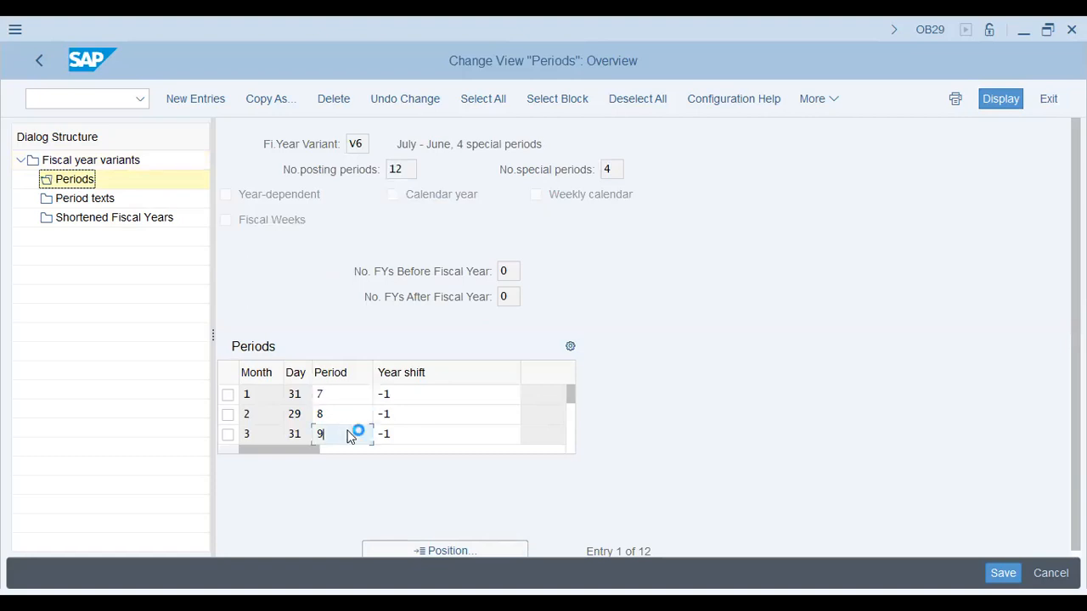
click(348, 430)
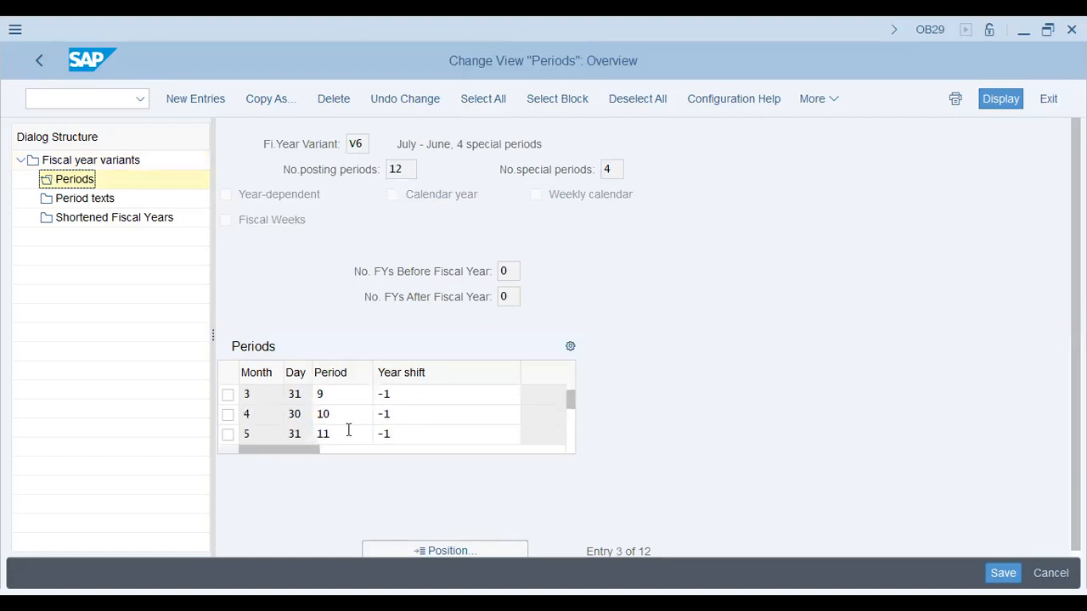
scroll(349, 431, down, 1)
scroll(348, 431, down, 1)
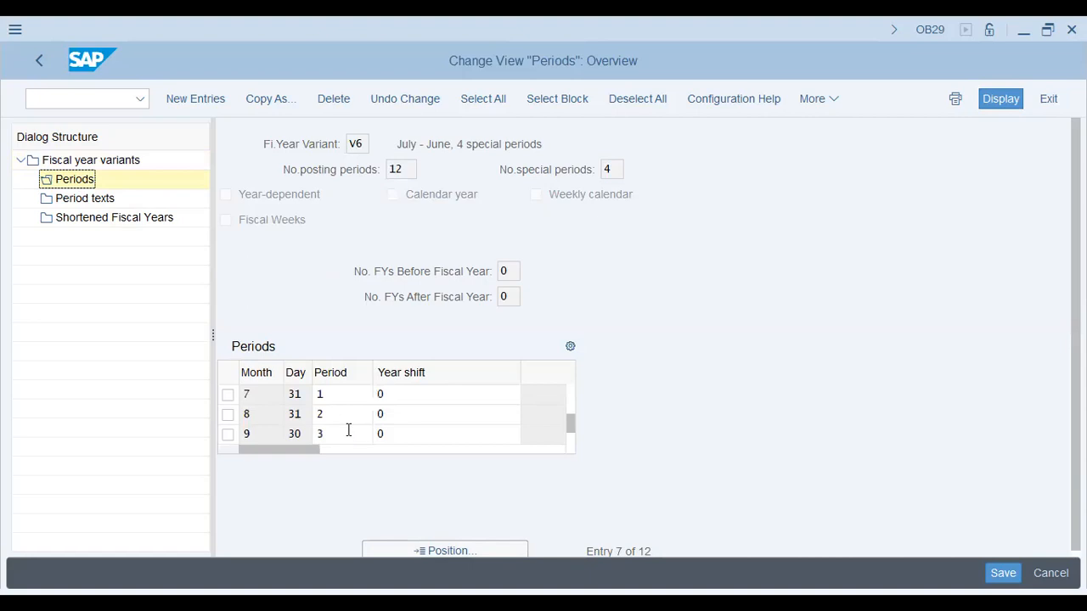
scroll(348, 430, down, 1)
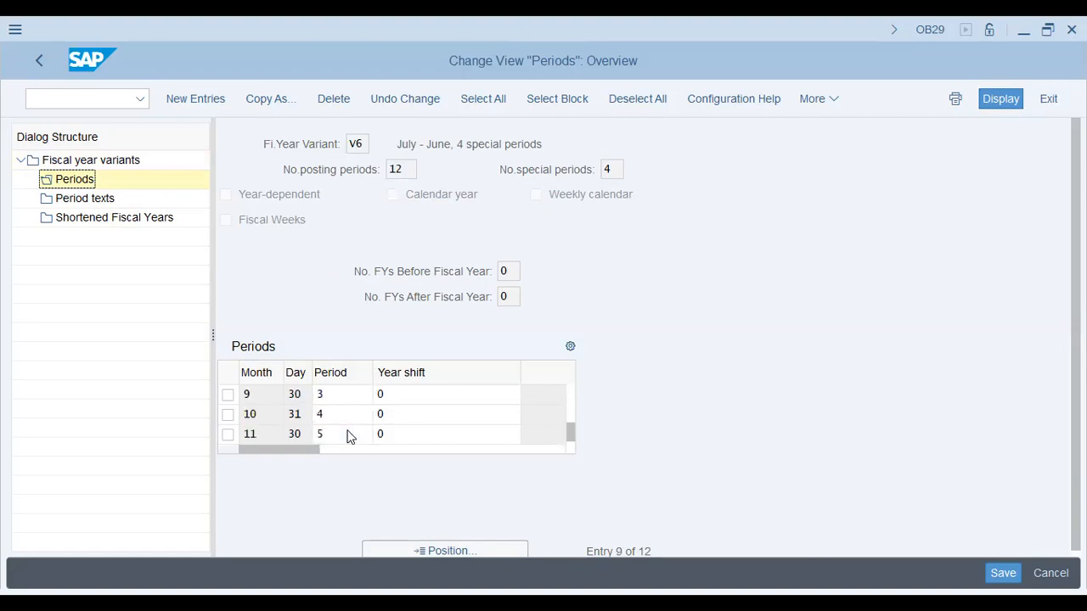
scroll(347, 433, down, 1)
scroll(348, 430, up, 1)
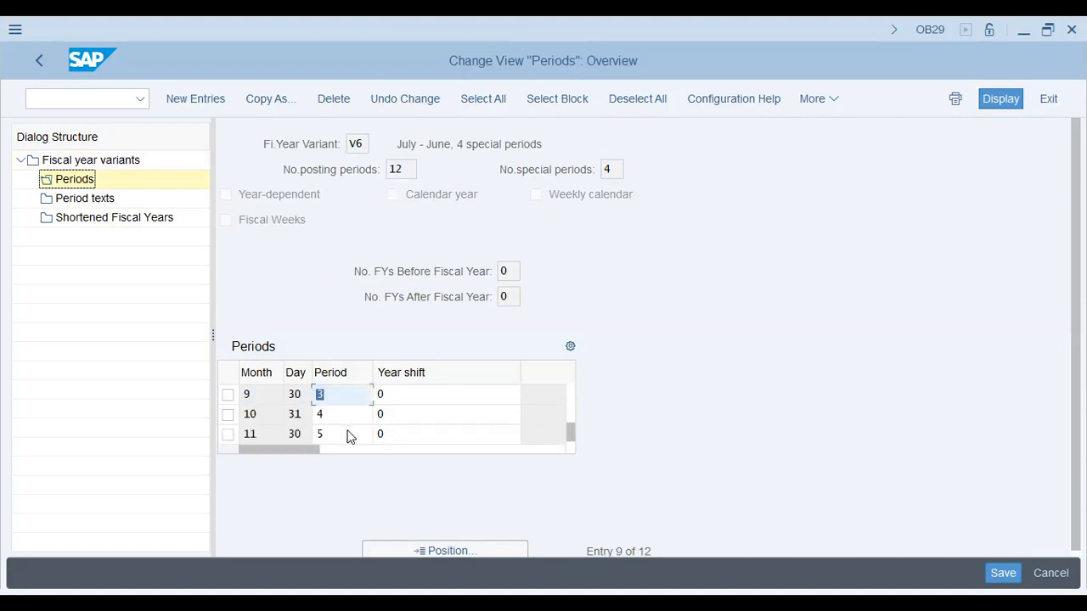
scroll(349, 431, up, 1)
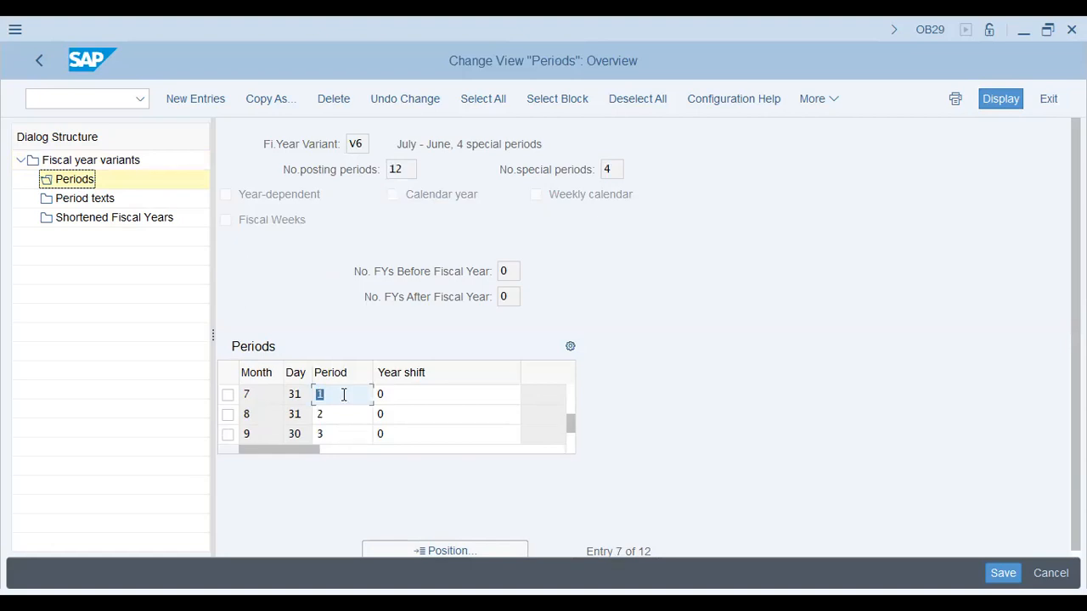
Compare the month, period and year shift entries of variant V6 for July through December
click(344, 395)
click(251, 394)
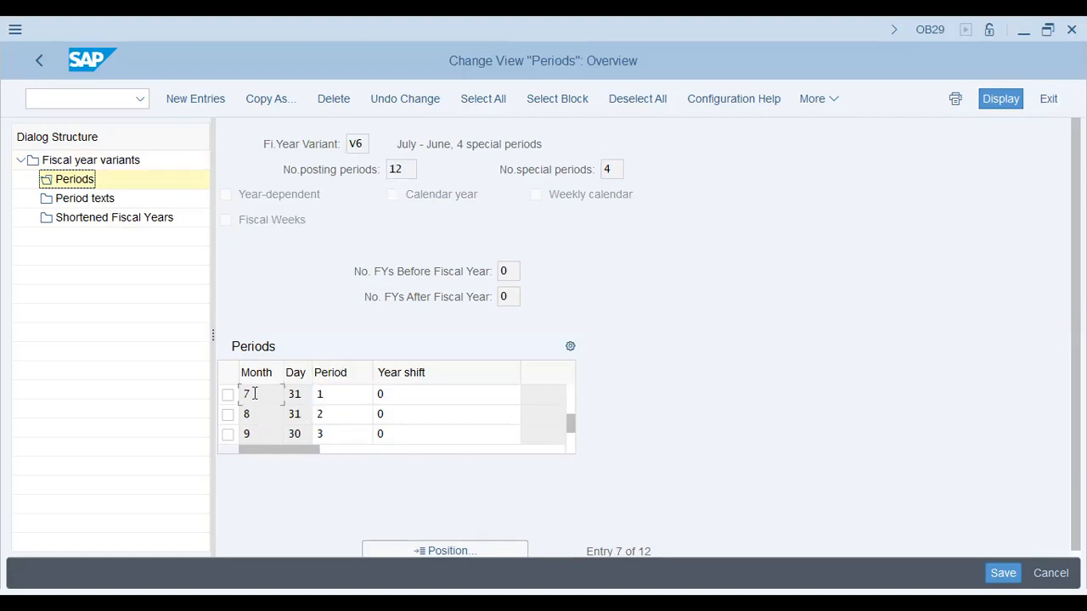
click(448, 395)
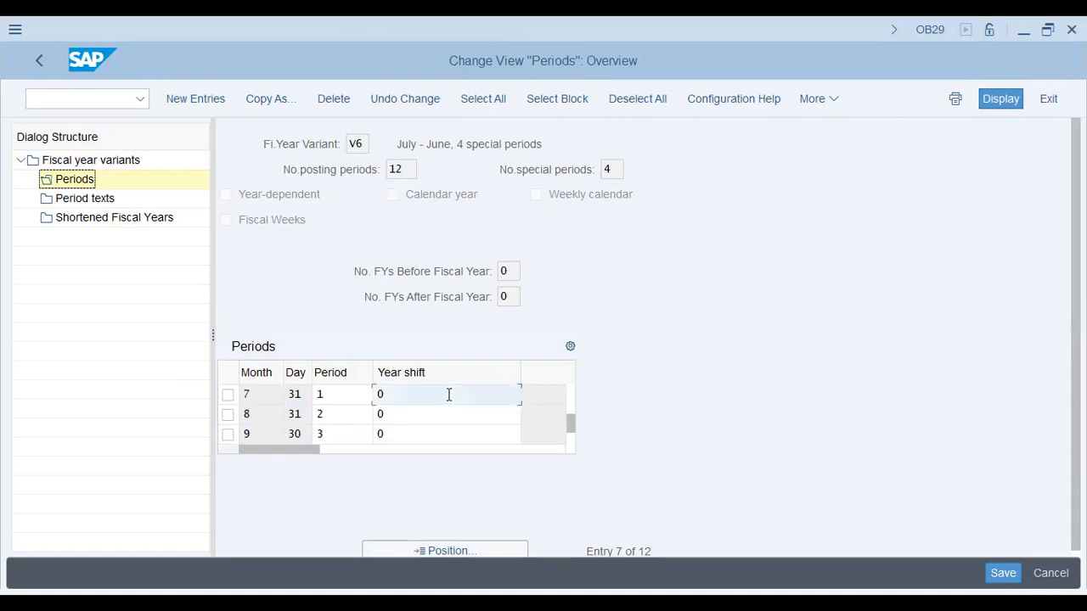
click(330, 414)
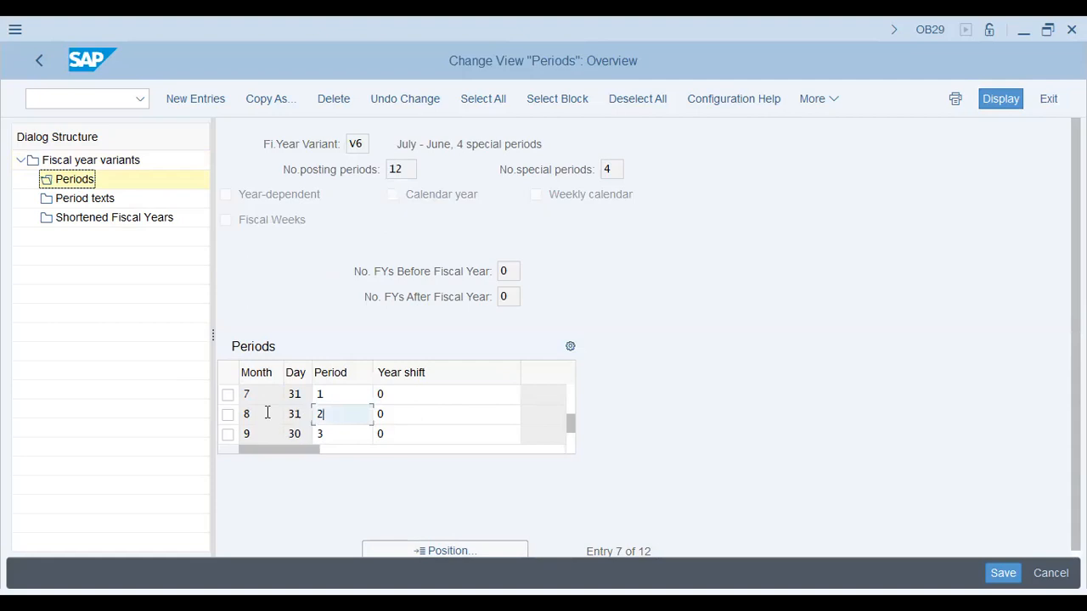
drag(267, 412, 205, 413)
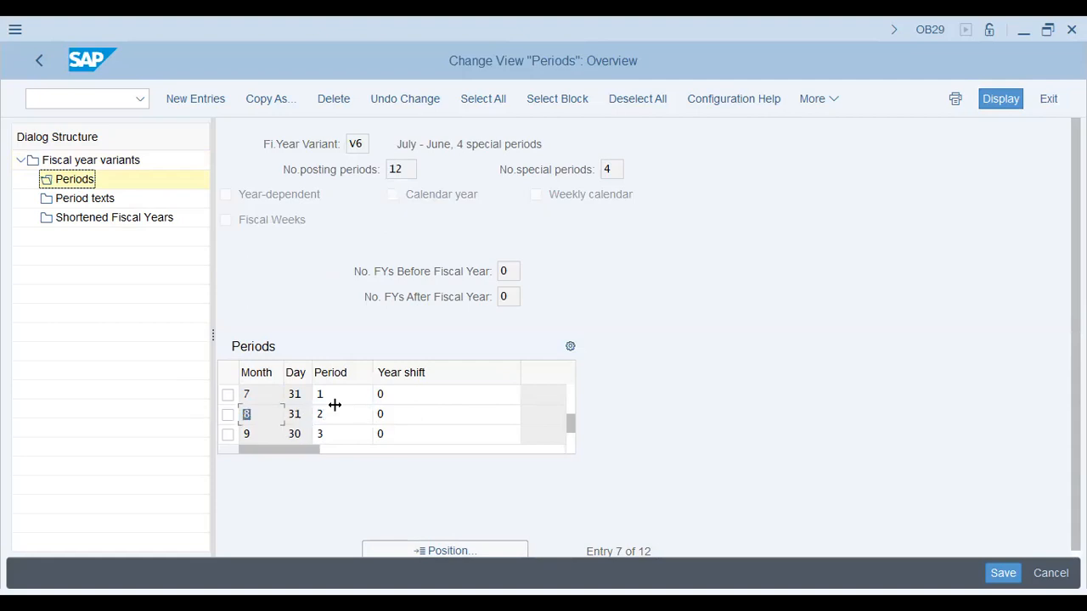
click(384, 435)
scroll(382, 437, down, 1)
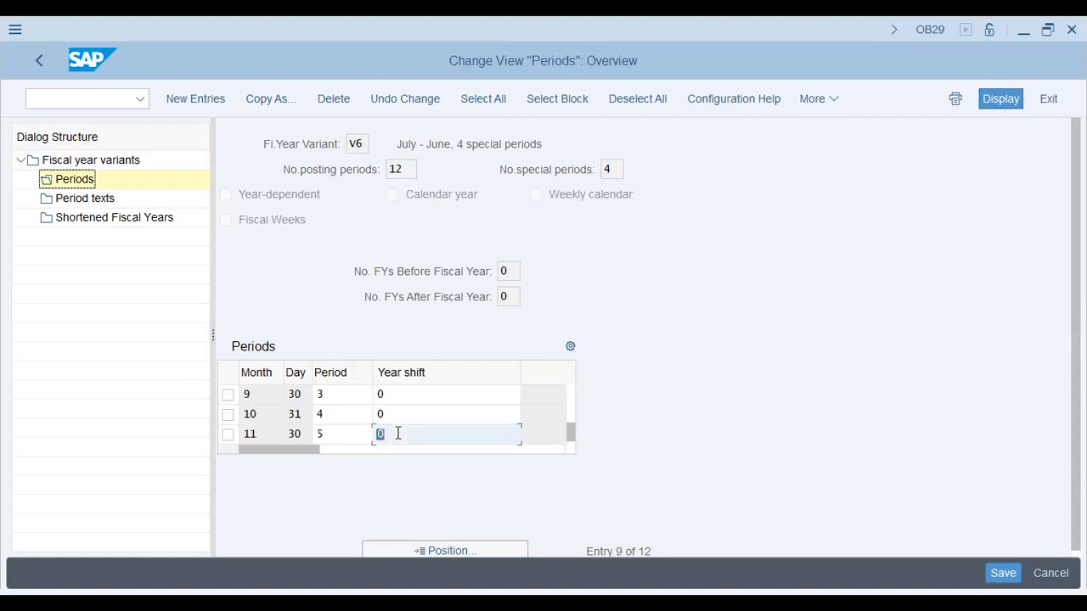
scroll(407, 409, down, 1)
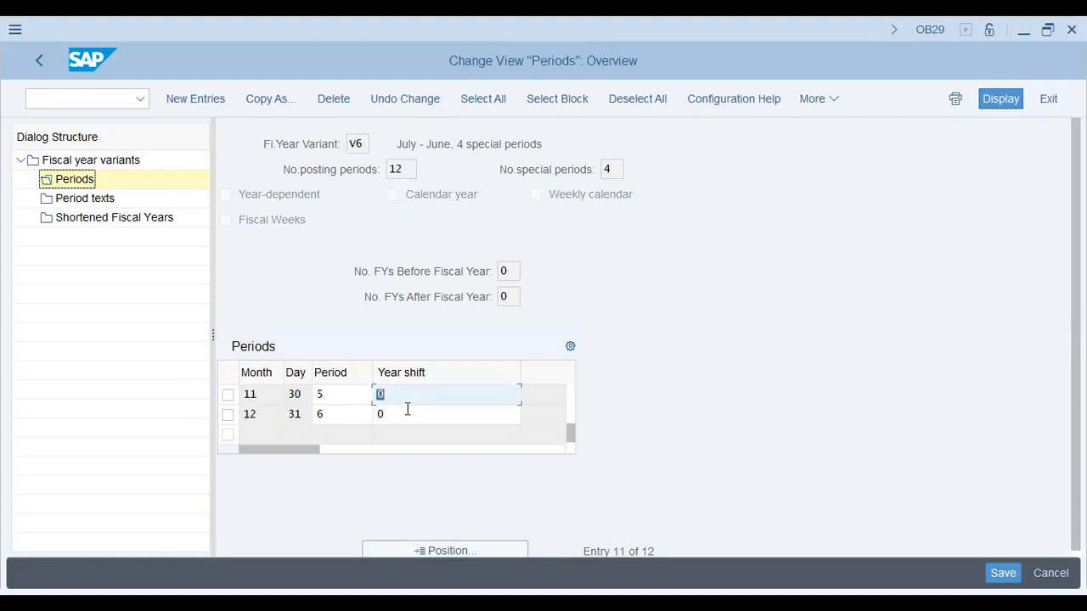
click(407, 409)
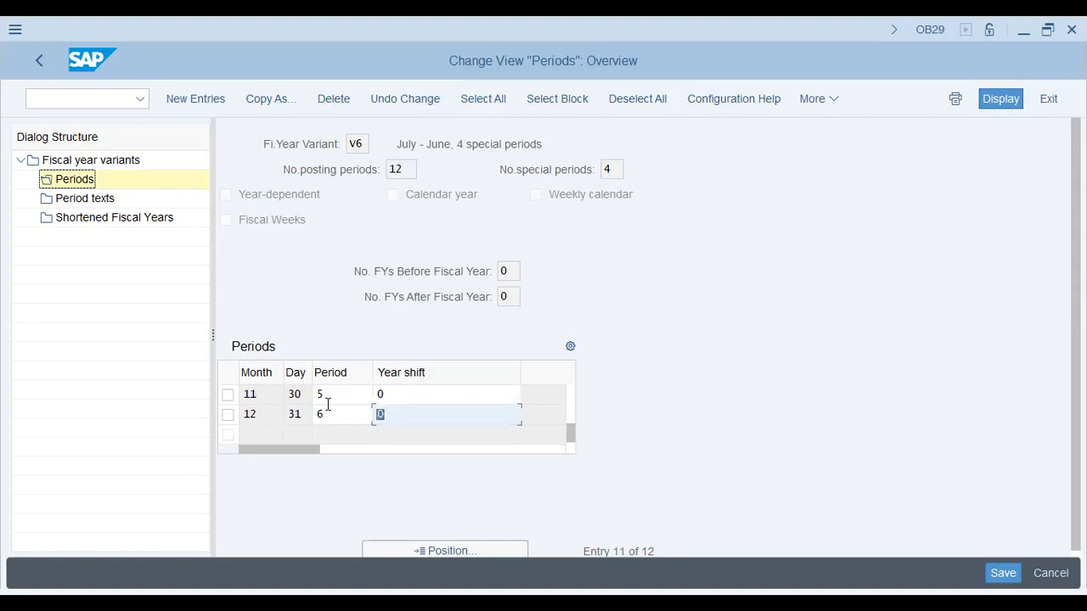
Go back to January in variant V6's periods and examine its period number and year shift
scroll(330, 406, up, 1)
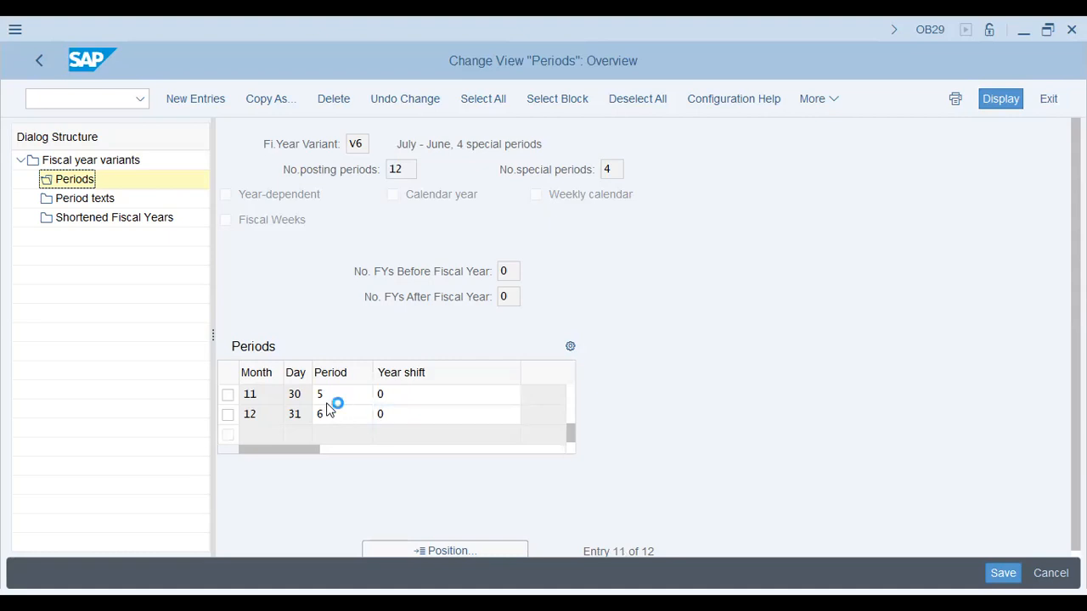
scroll(329, 409, up, 2)
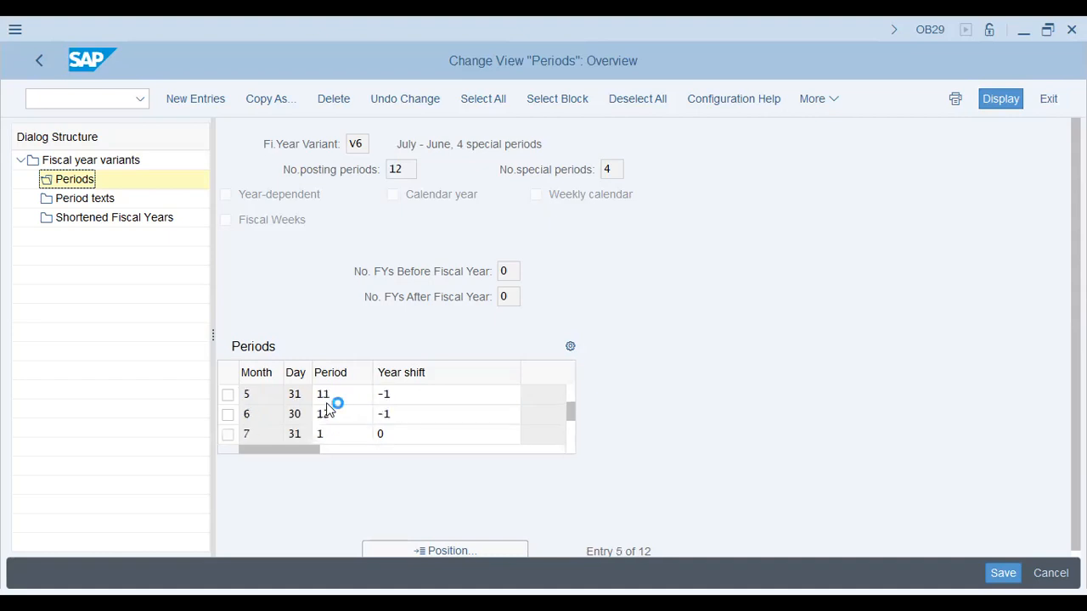
scroll(330, 409, up, 1)
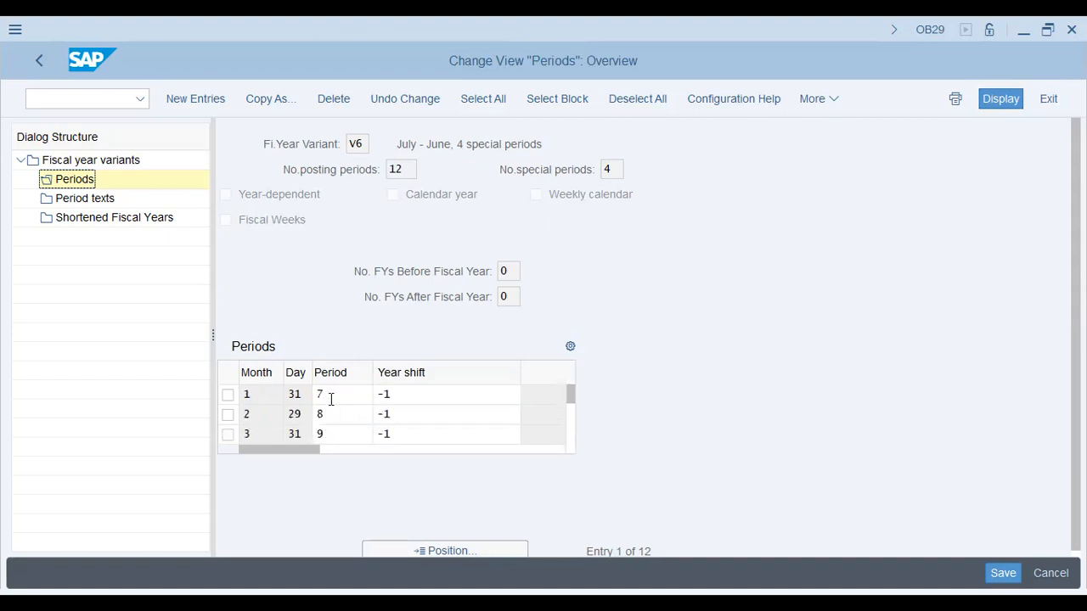
click(337, 388)
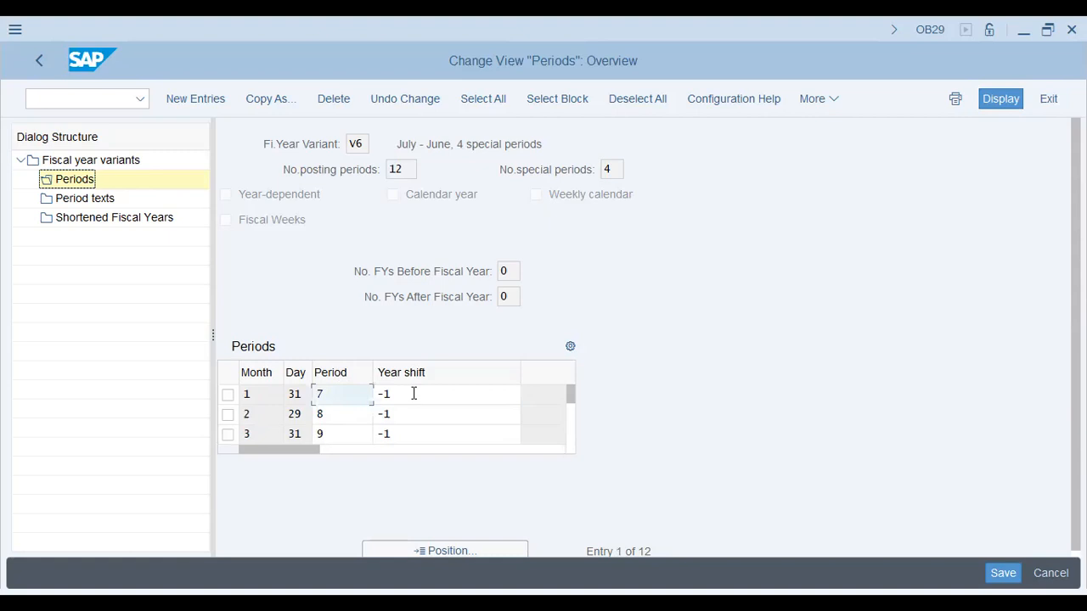
click(415, 393)
double_click(407, 396)
click(406, 396)
double_click(426, 395)
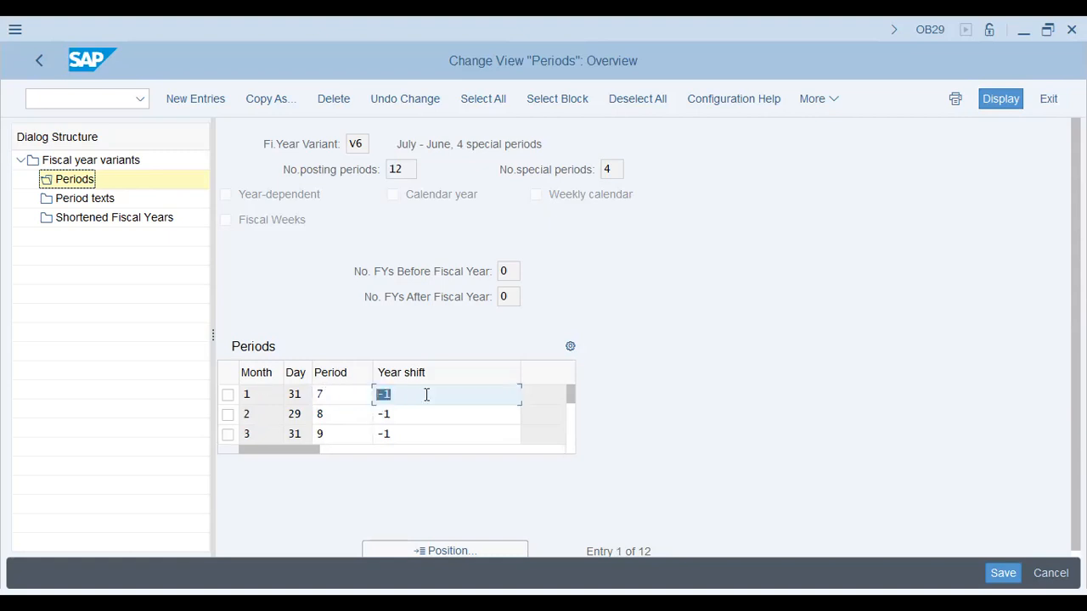
click(337, 390)
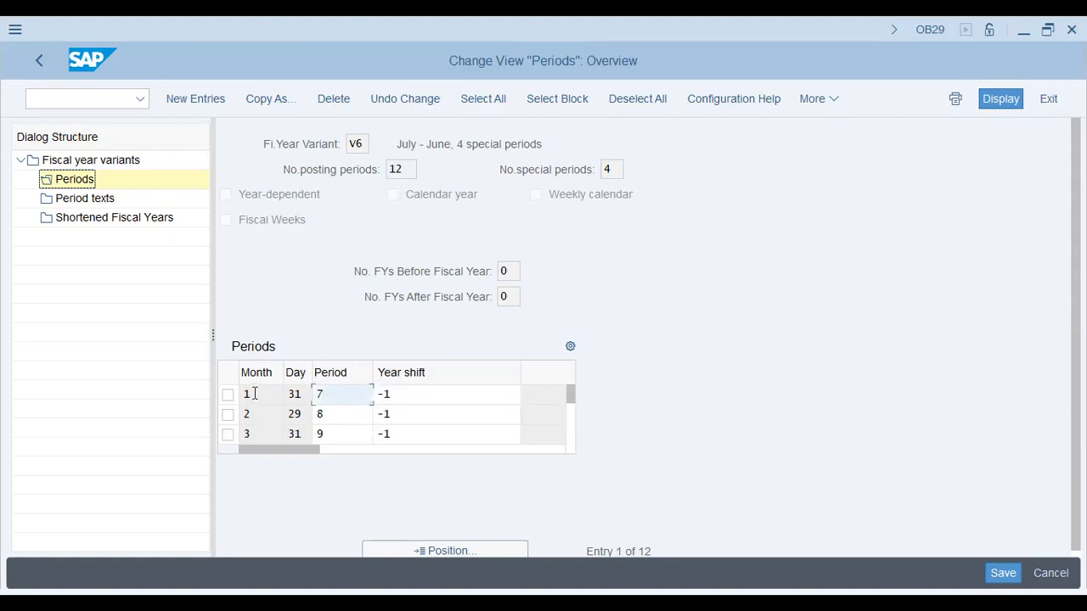
click(254, 394)
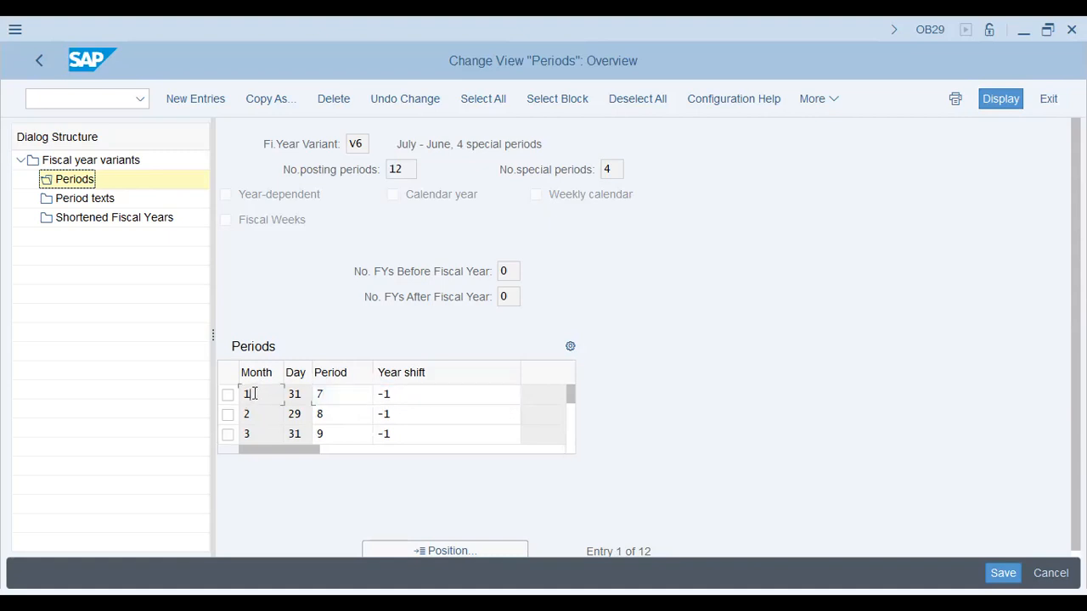
click(423, 395)
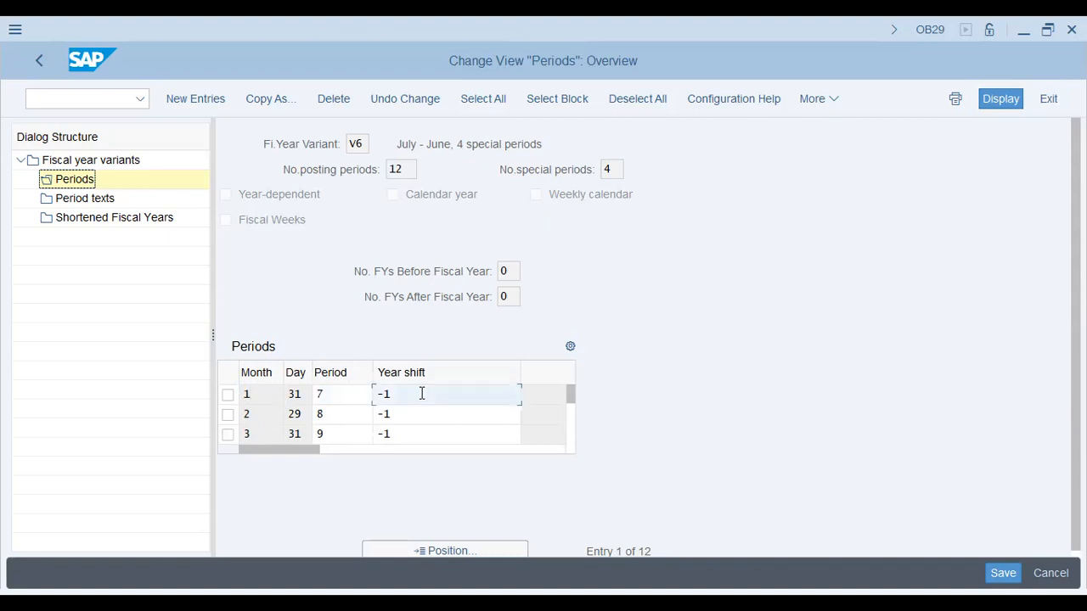
Return to the fiscal year variants overview and show the beginning of variant V6's description
click(39, 60)
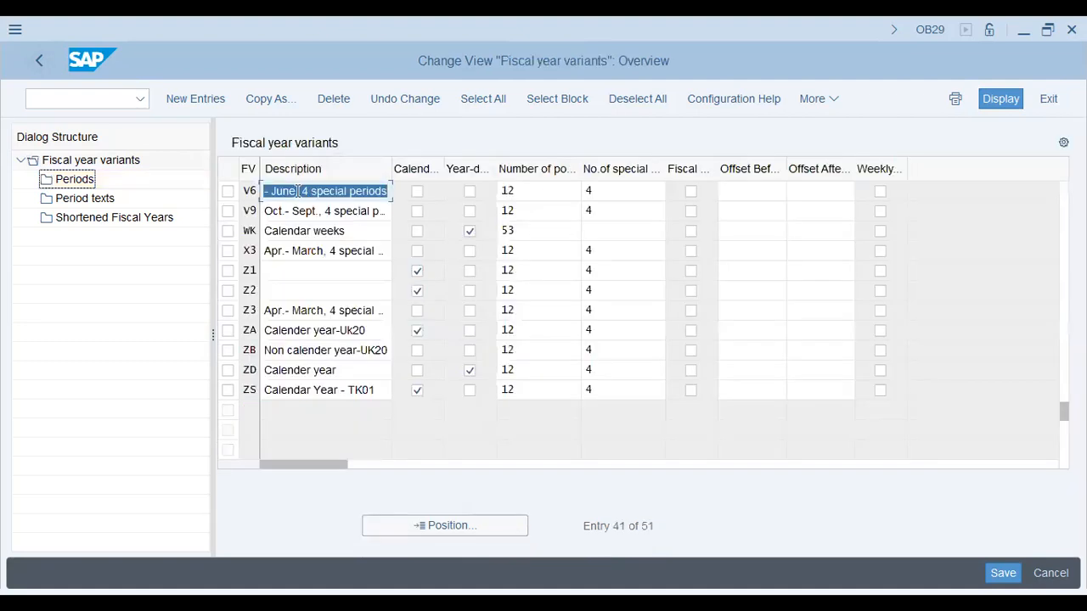
click(297, 191)
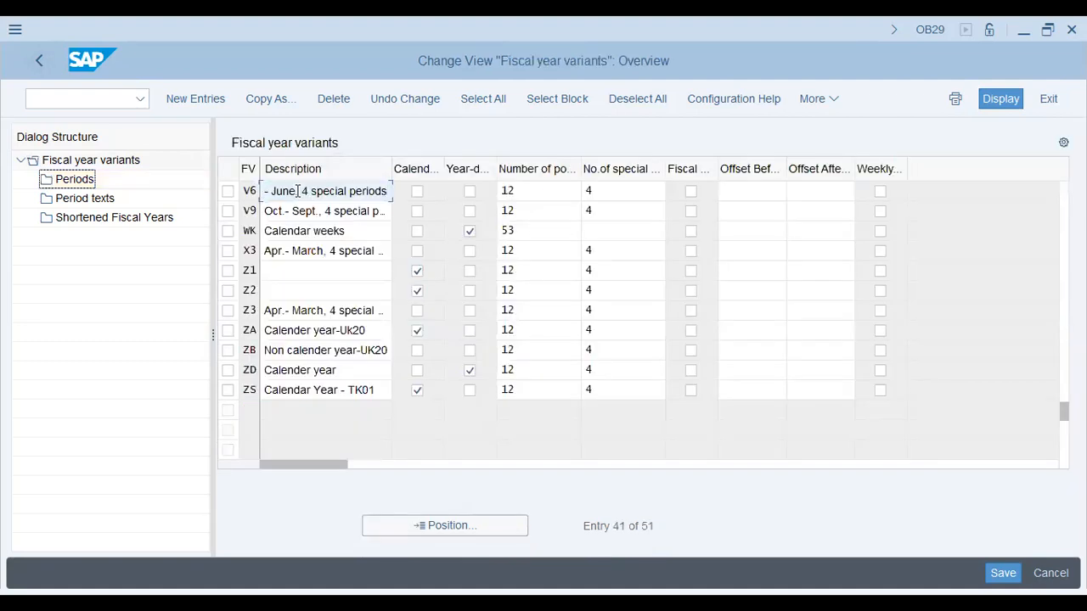
text(,)
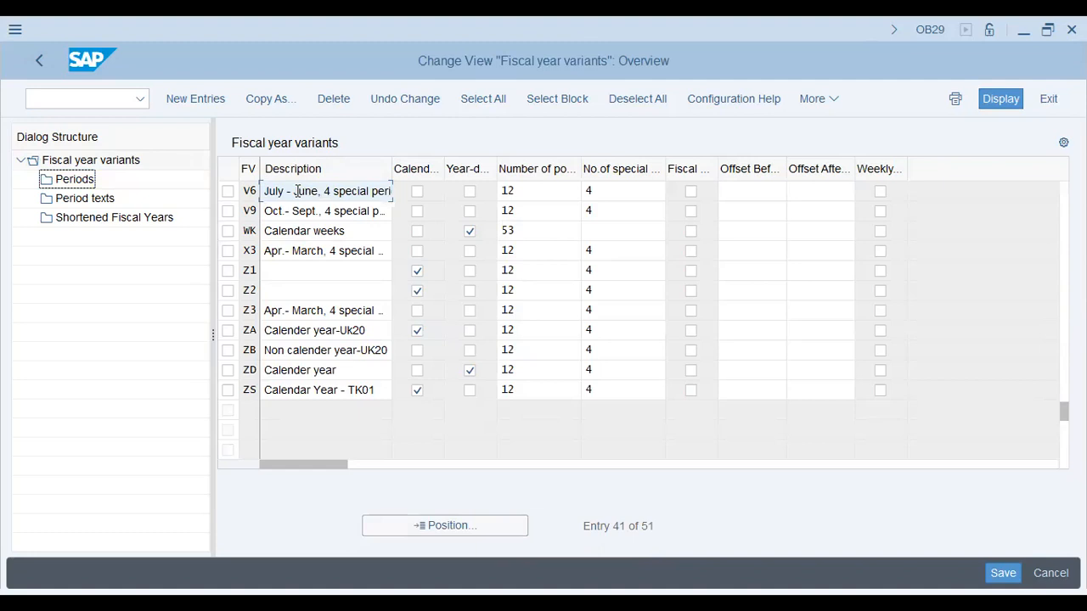
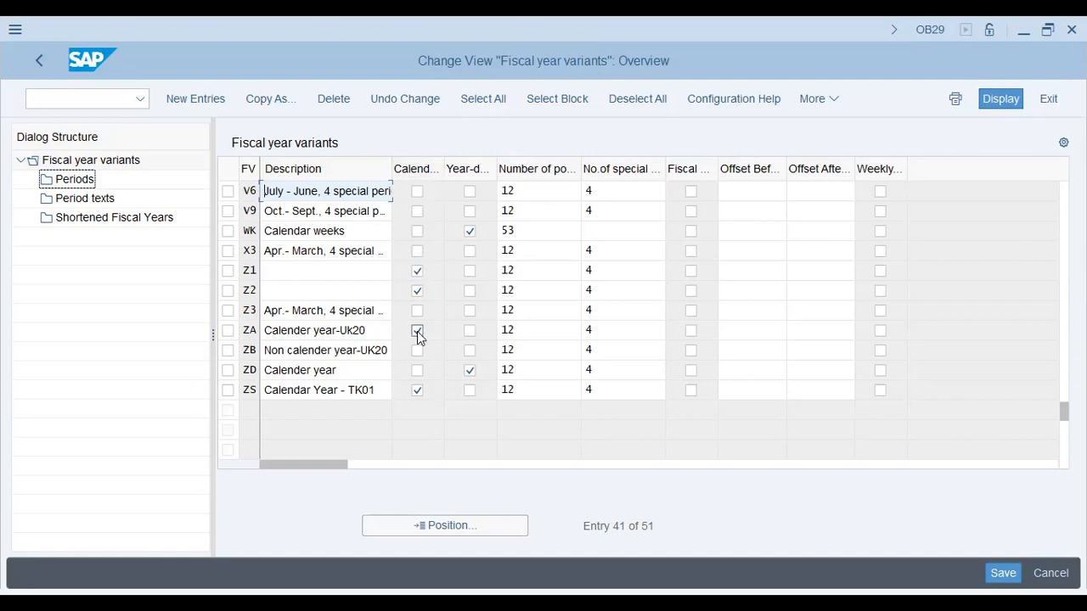
Check the number of posting periods and special periods of fiscal year variant ZA, and return to the IMG structure
click(538, 332)
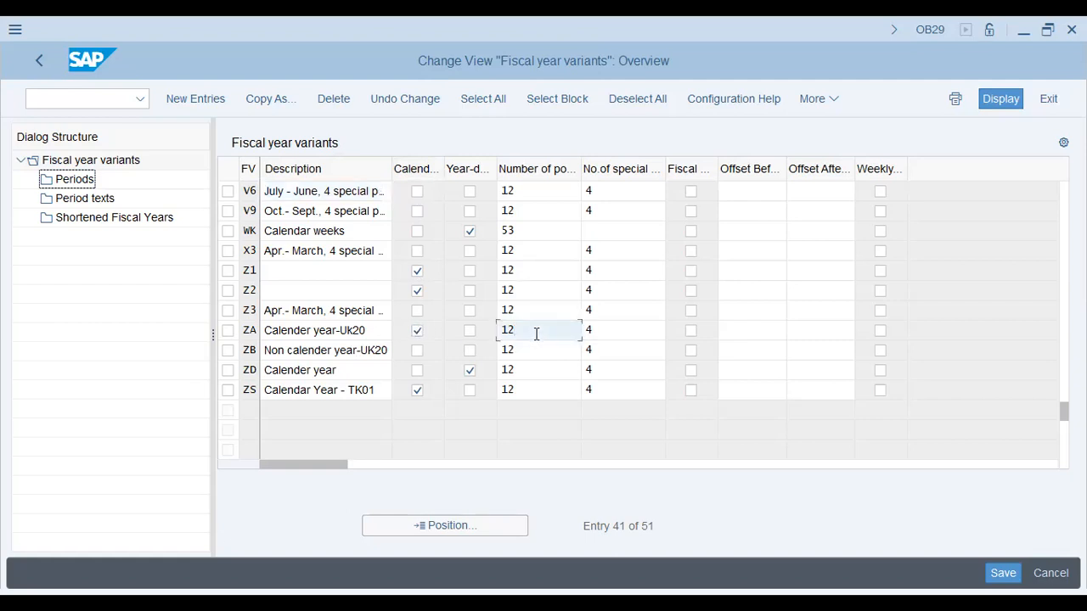
key(Tab)
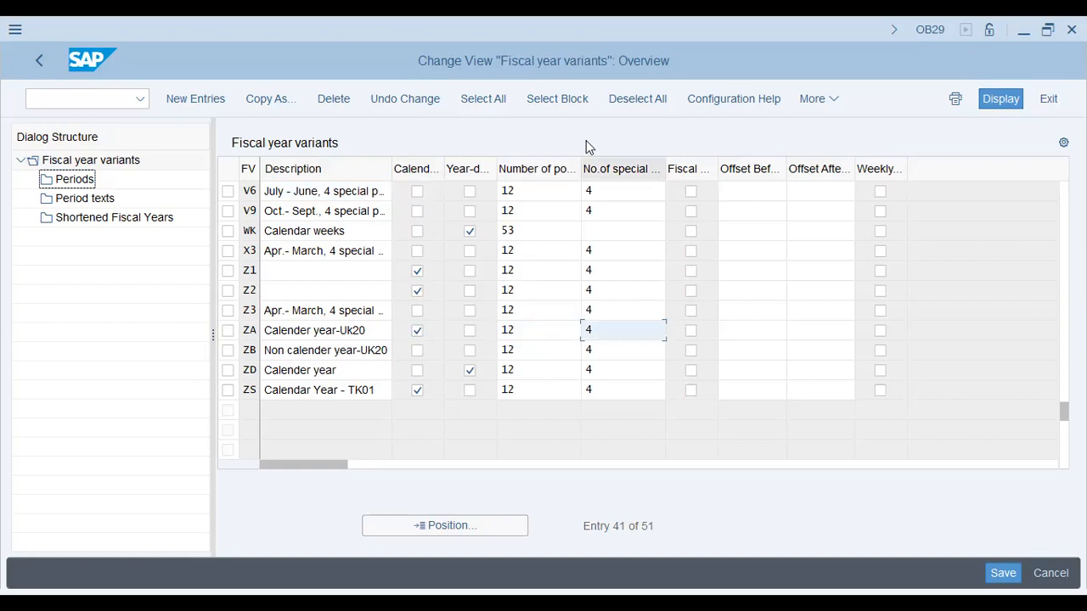
click(38, 95)
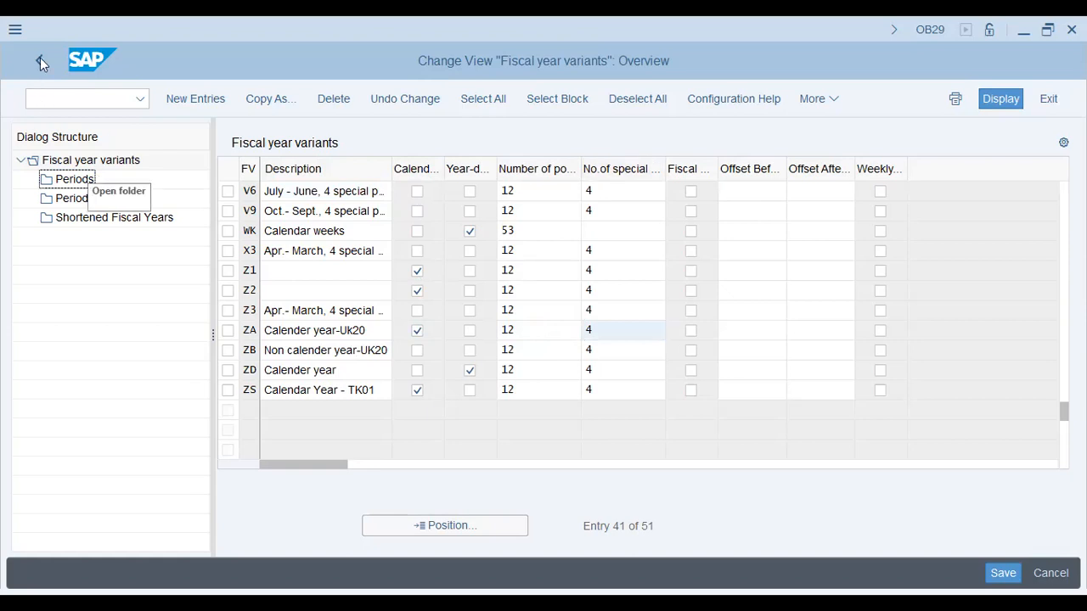
click(40, 58)
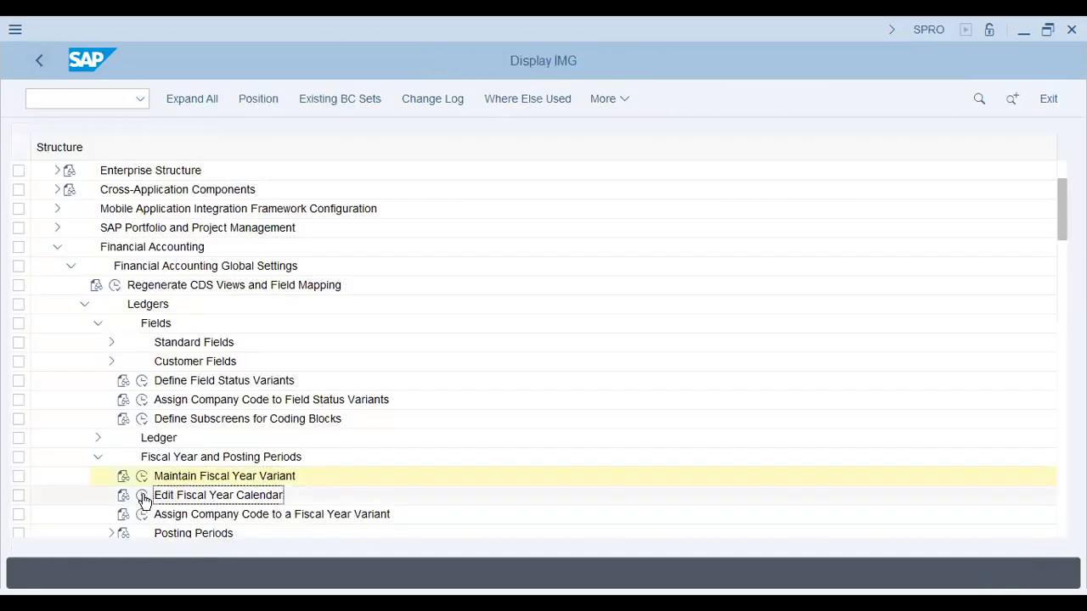
Open Edit Fiscal Year Calendar for variant V6, look at the program's execution options, and return to the IMG structure
click(143, 497)
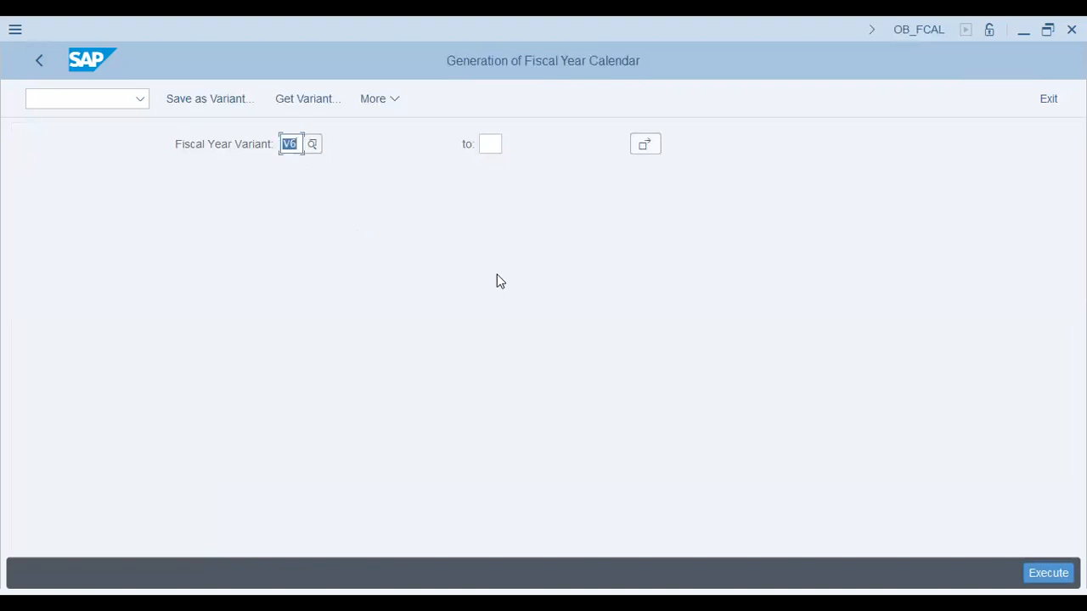
key(F8)
click(380, 102)
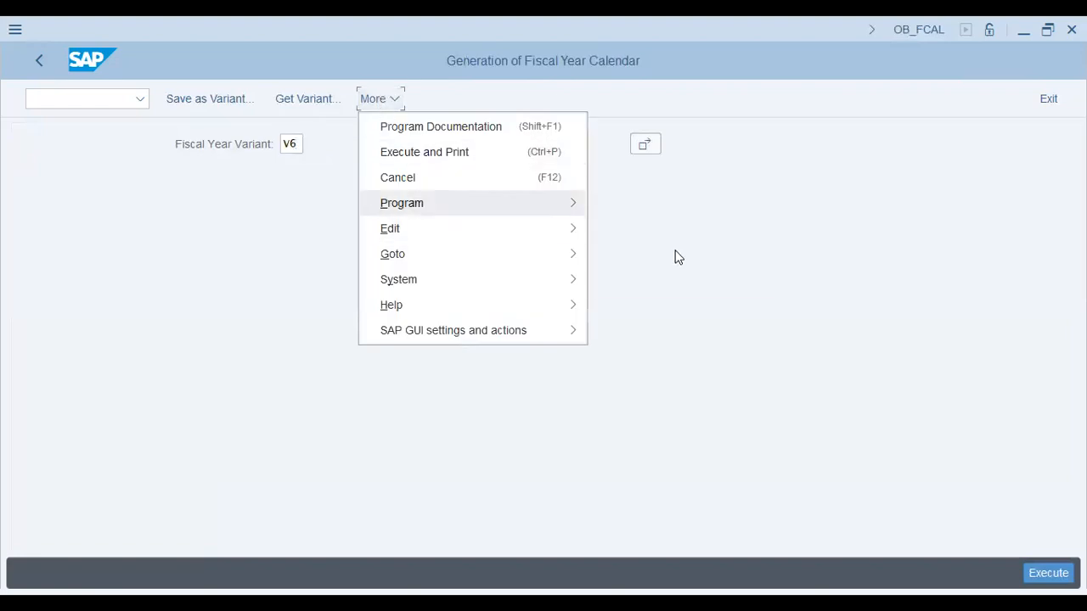
mouse_move(416, 205)
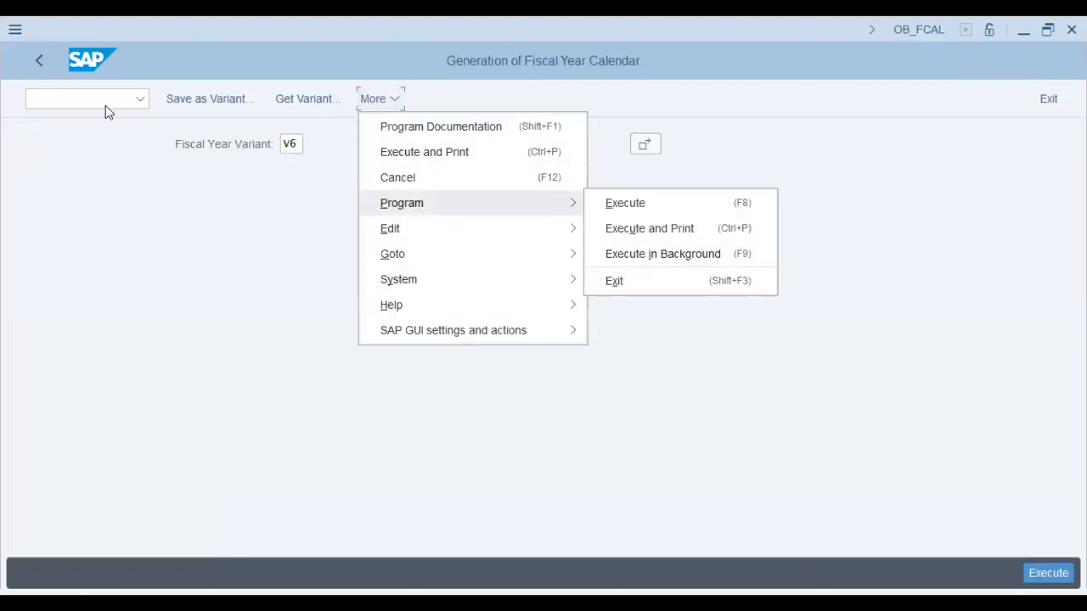
click(46, 63)
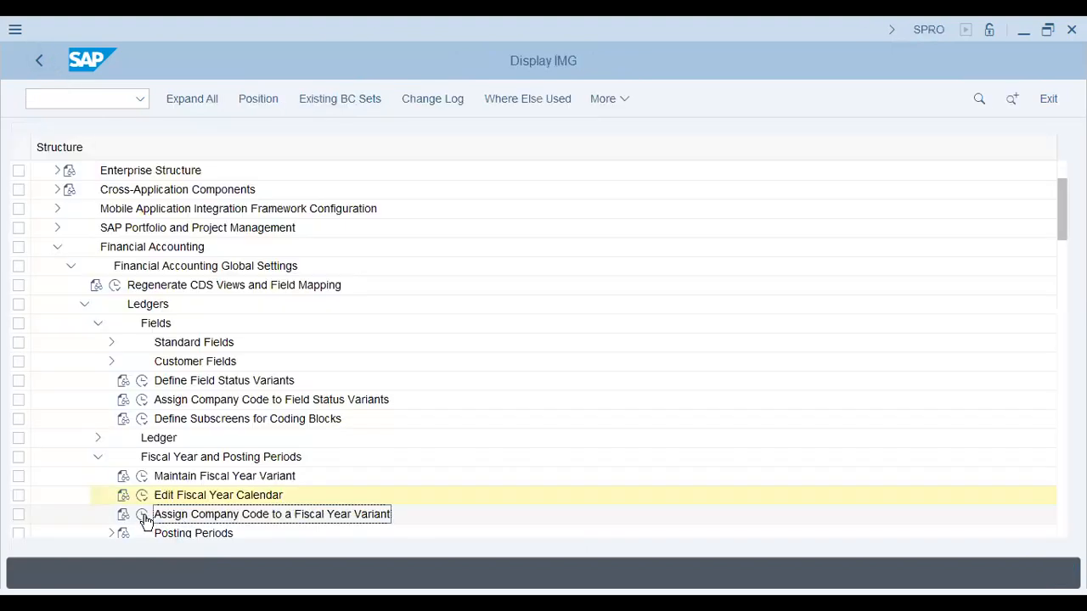
Find company code AA42 in the company code to fiscal year variant assignments, check its variant, and return to the IMG structure
click(144, 515)
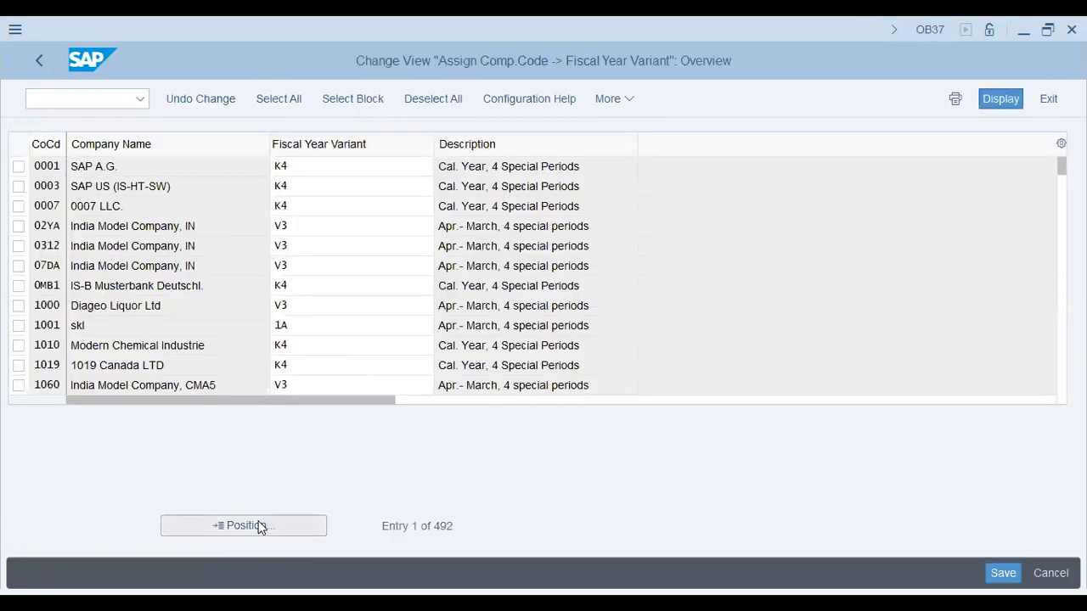
click(260, 528)
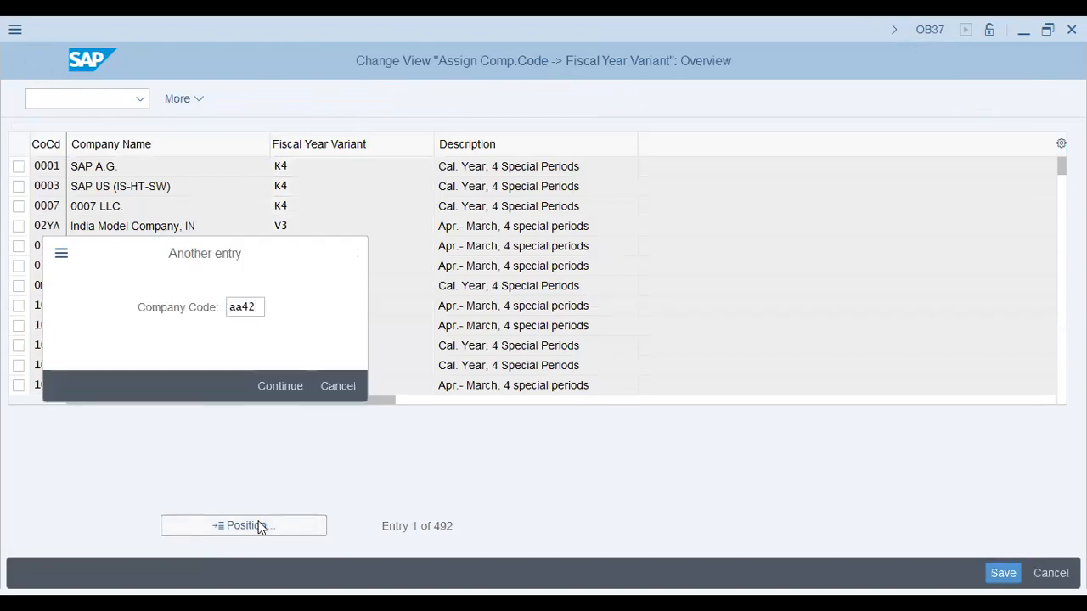
text(aa42)
key(Return)
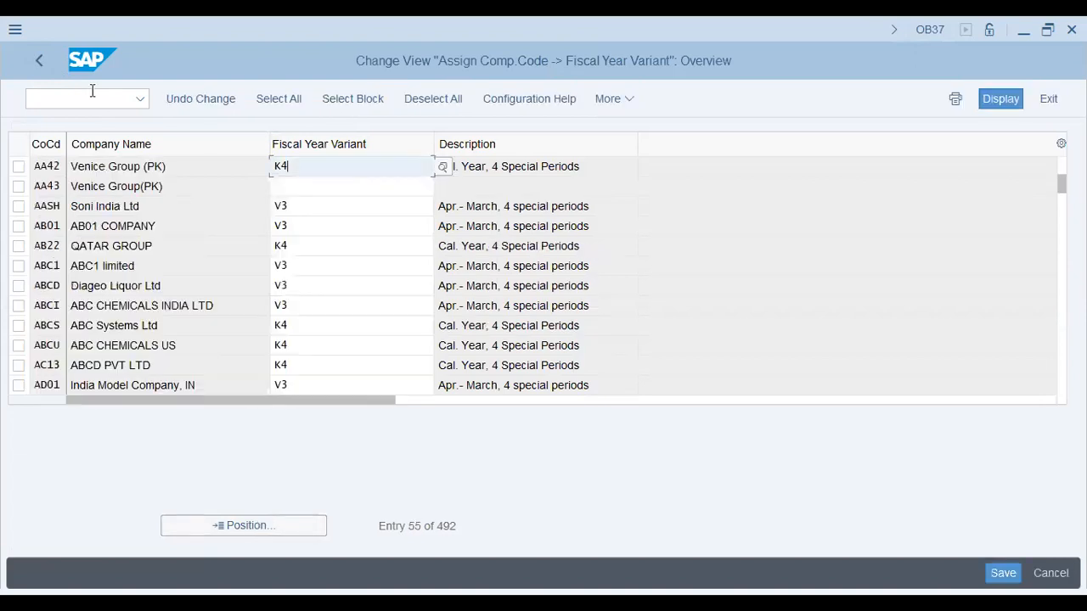
click(44, 64)
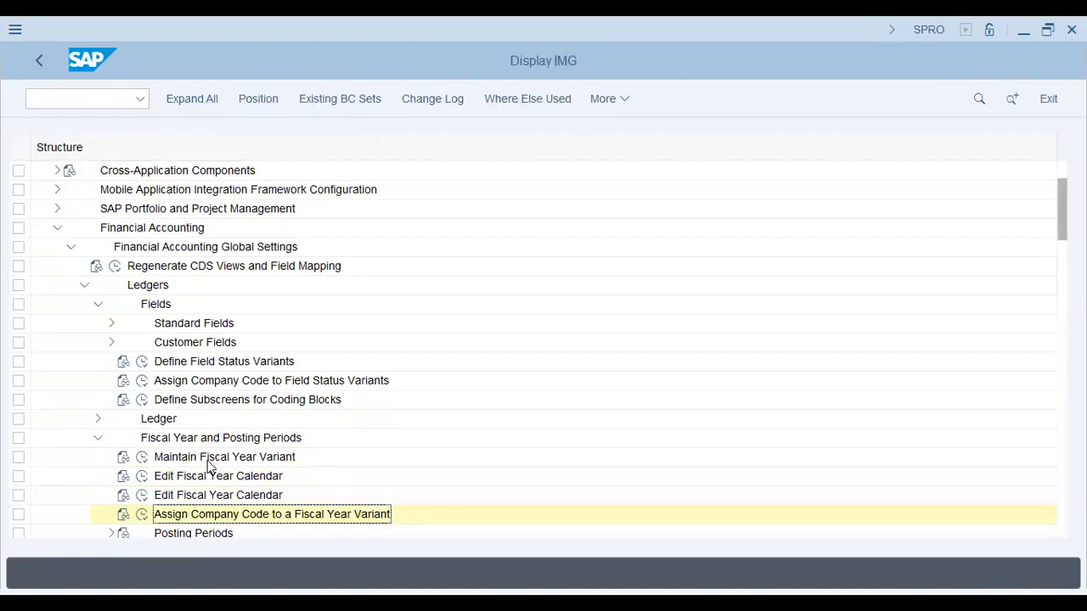
Open Define Variants for Open Posting Periods and add a new entry with variant AA42
scroll(210, 466, down, 3)
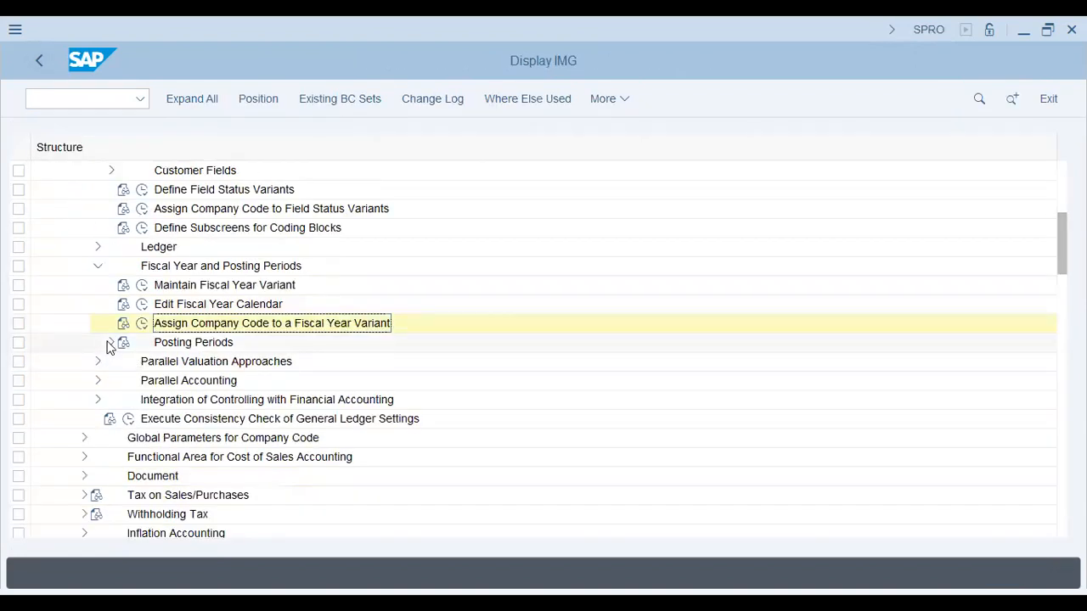
click(156, 367)
click(155, 364)
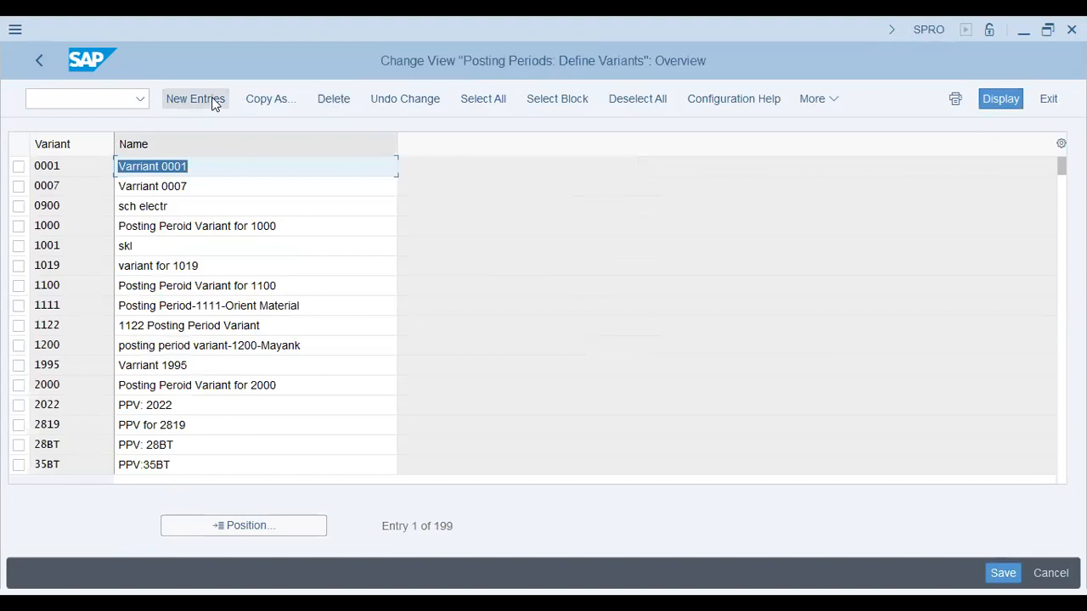
click(196, 99)
text(aa4)
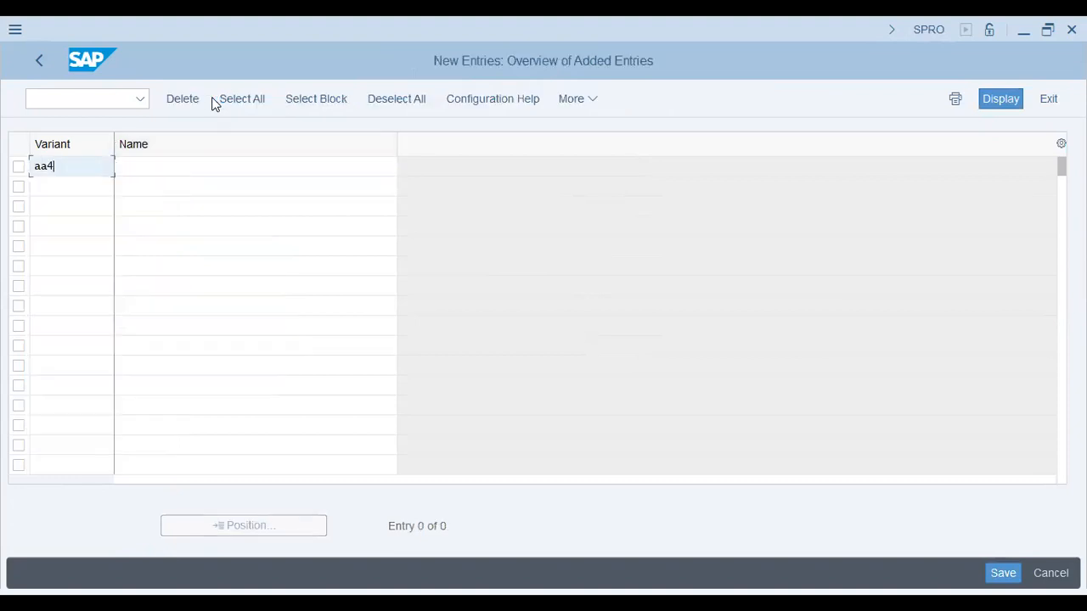
text(2)
Name the new variant "Posting Period Var - AA42", save it in the AA42 Venice Group customizing request, and return to the IMG structure
key(Tab)
text(P osting Per)
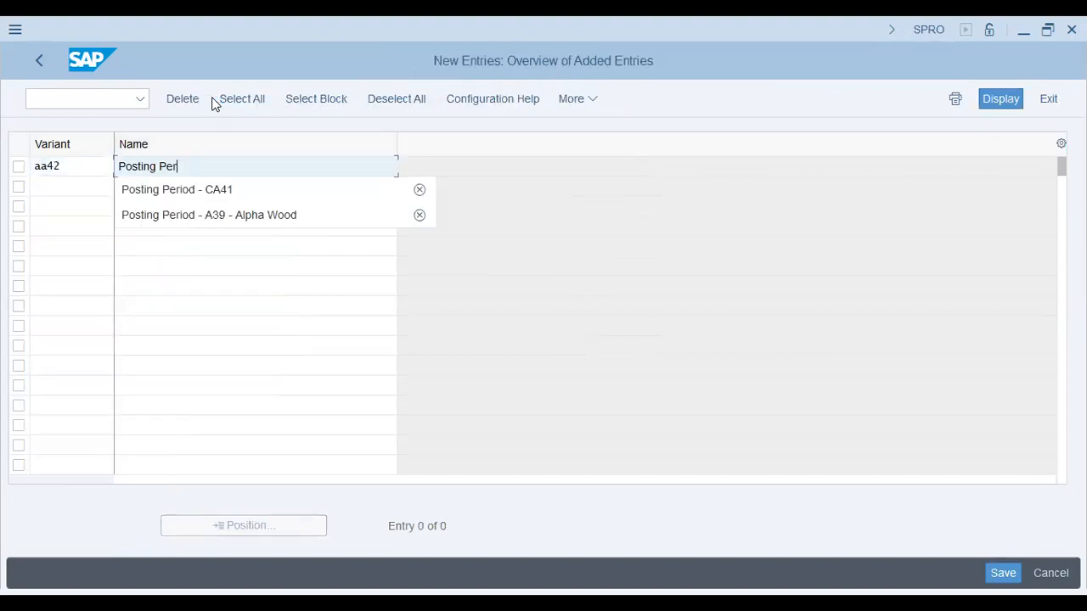
text(iod Var - A)
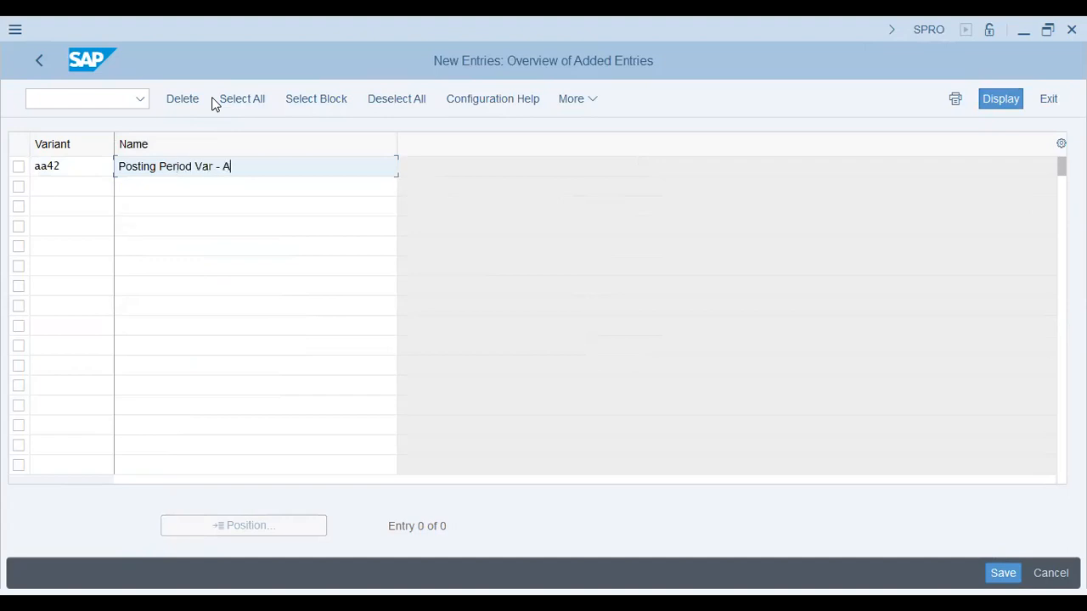
text(A42)
key(Return)
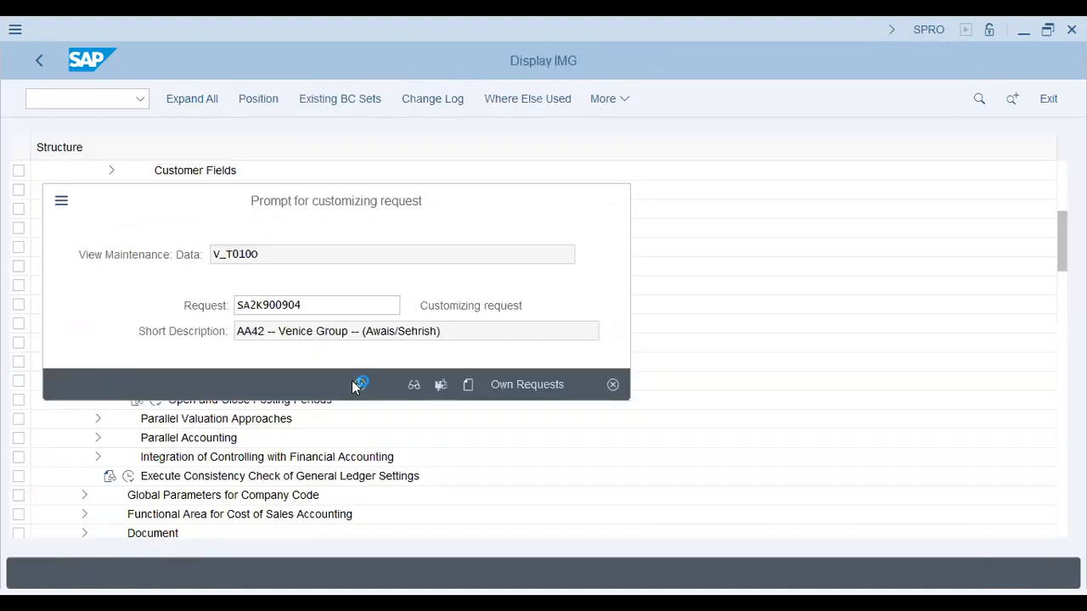
click(357, 384)
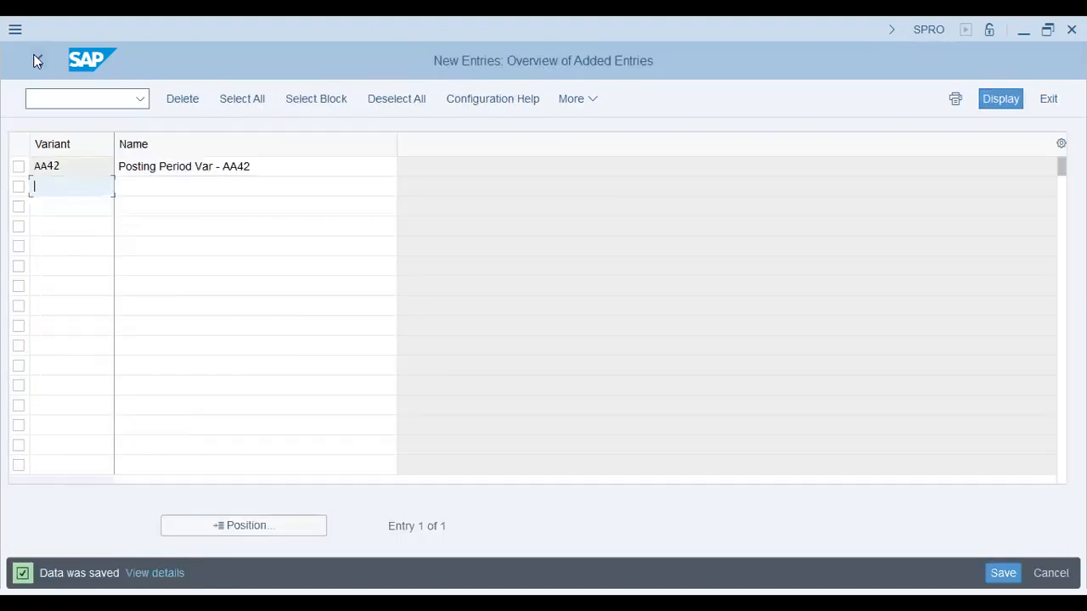
click(36, 60)
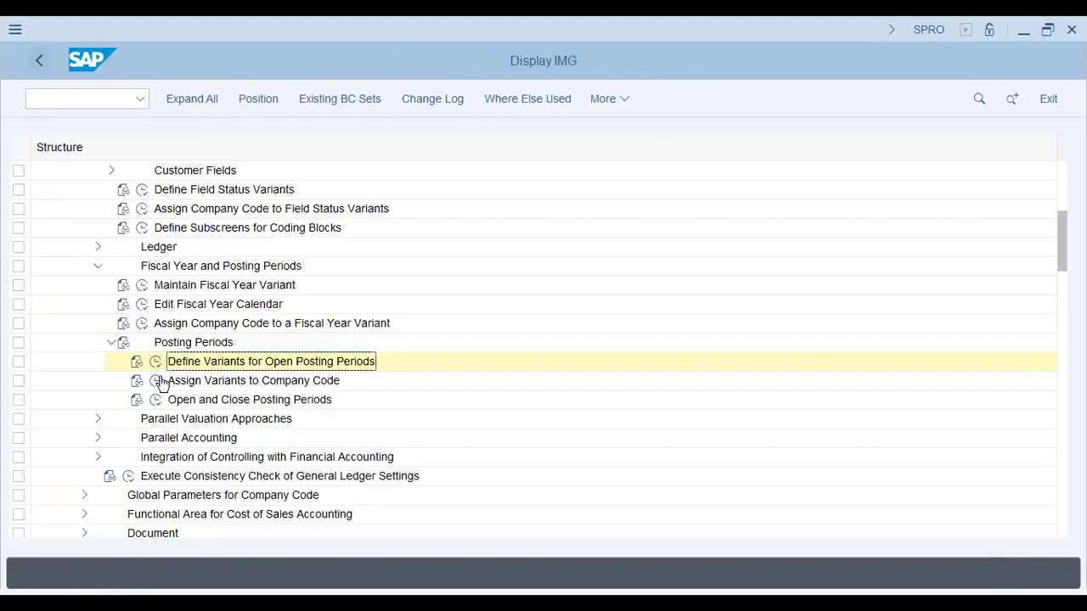
Assign posting period variant AA42 to company code AA42, save the assignment, and return to the IMG structure
click(158, 381)
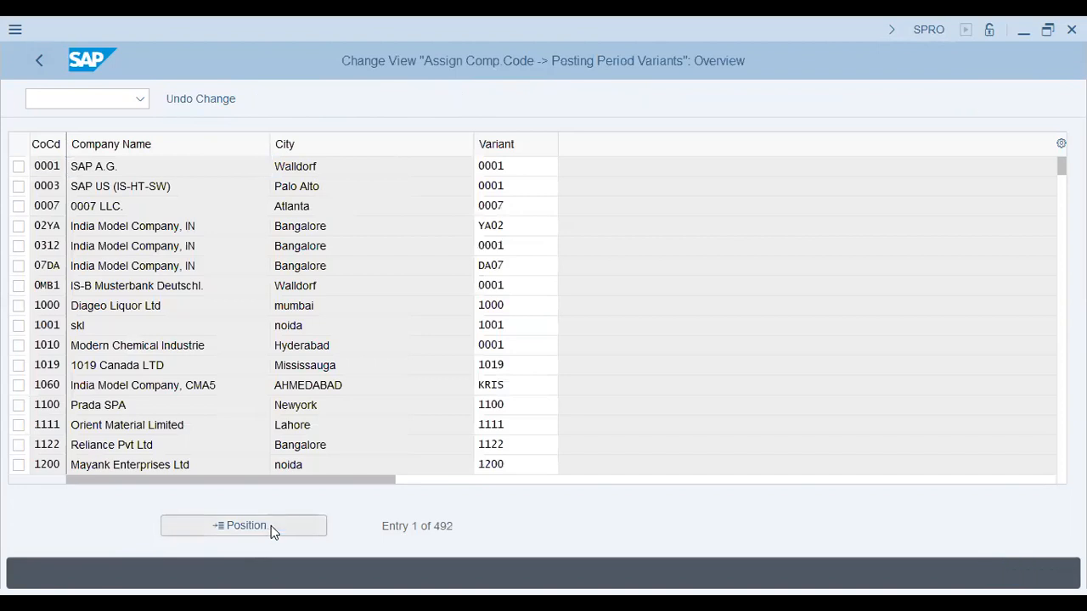
click(271, 525)
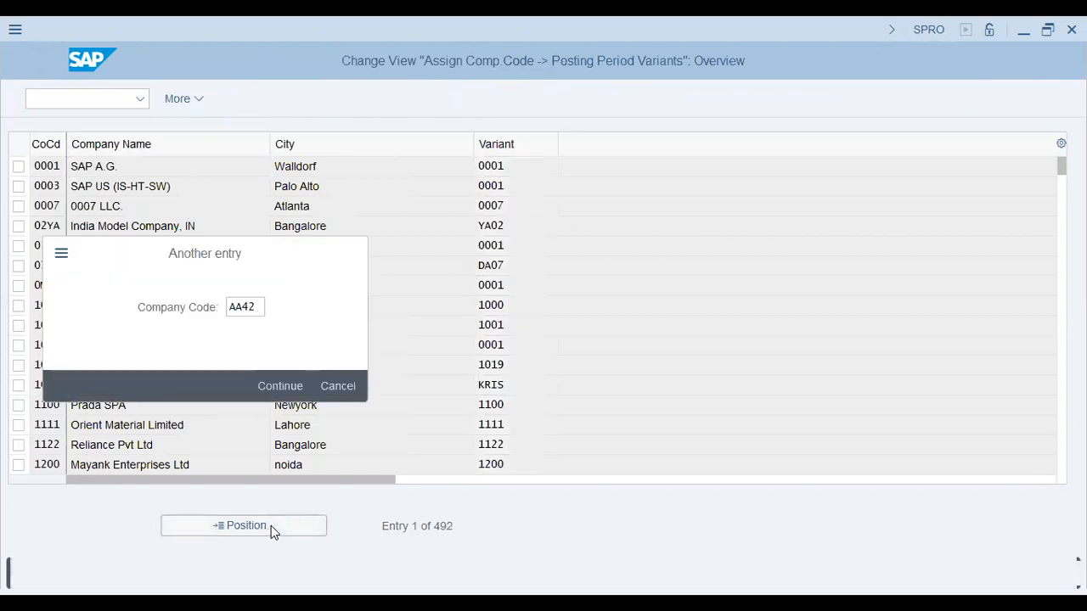
key(Return)
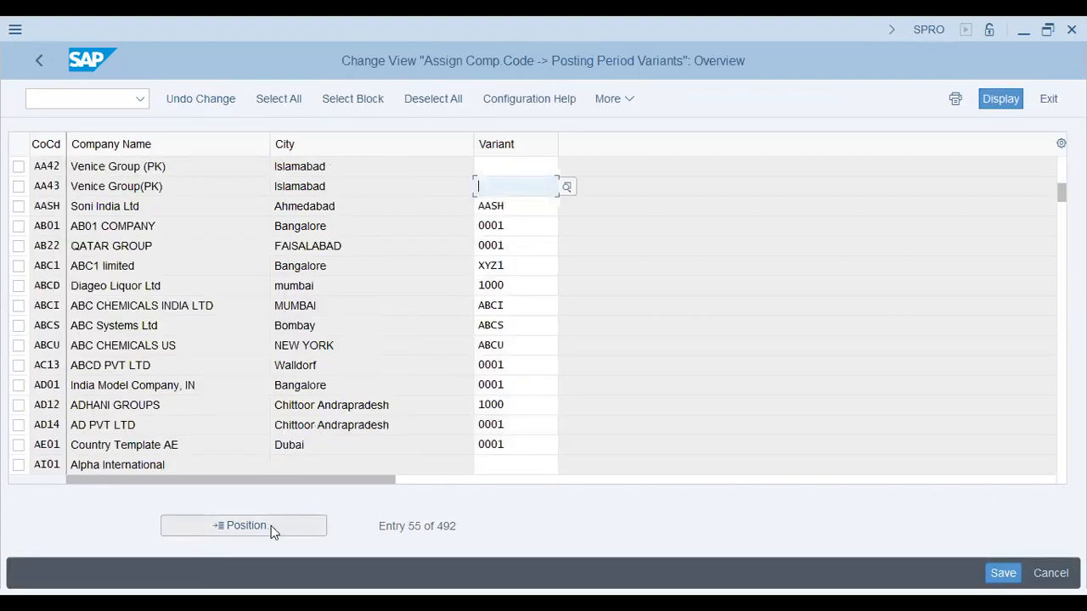
key(Return)
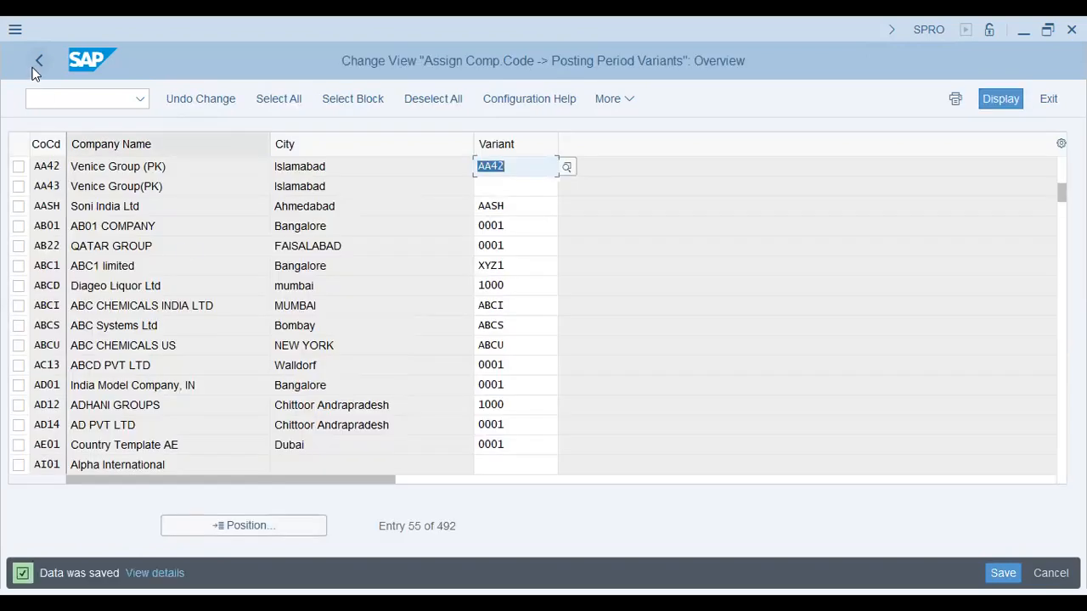
click(38, 62)
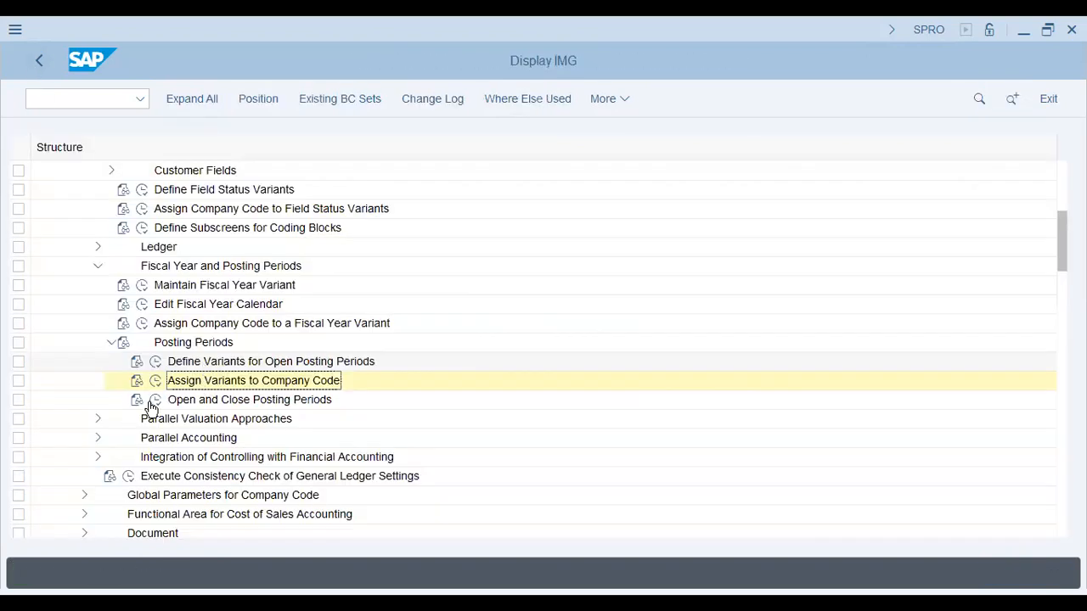
Open the posting period intervals for all variants in Open and Close Posting Periods and start copying all eight variant 0001 entries
click(154, 402)
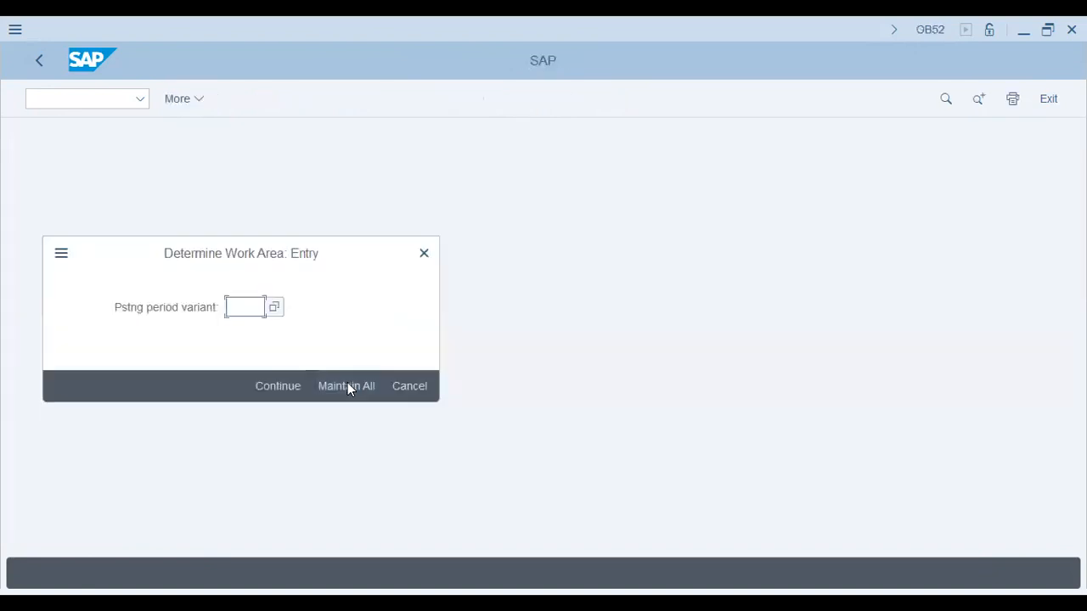
click(348, 387)
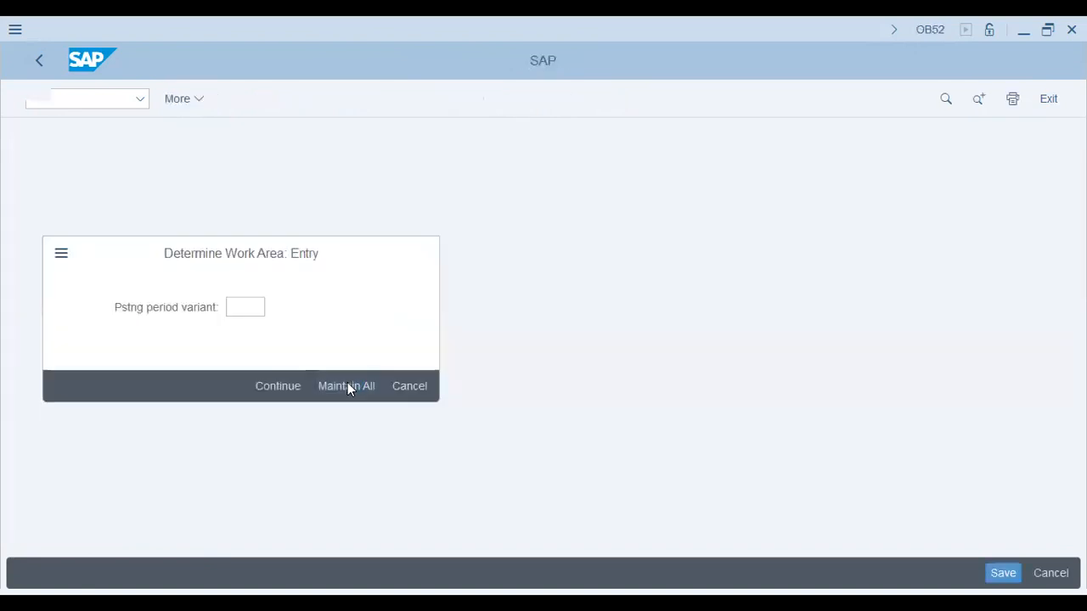
click(21, 219)
click(48, 334)
click(45, 373)
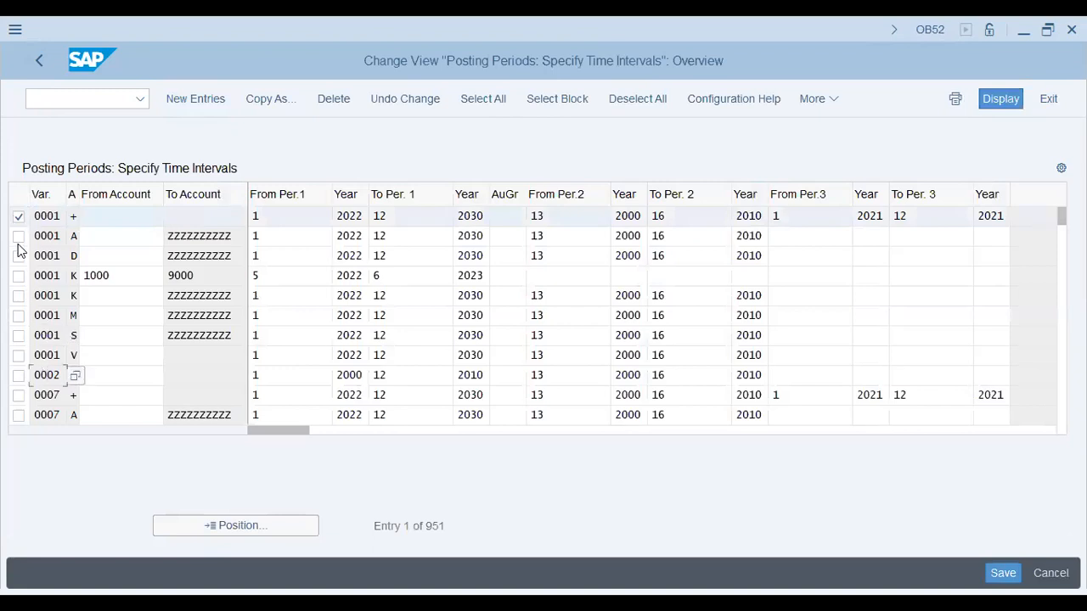
drag(21, 270, 22, 357)
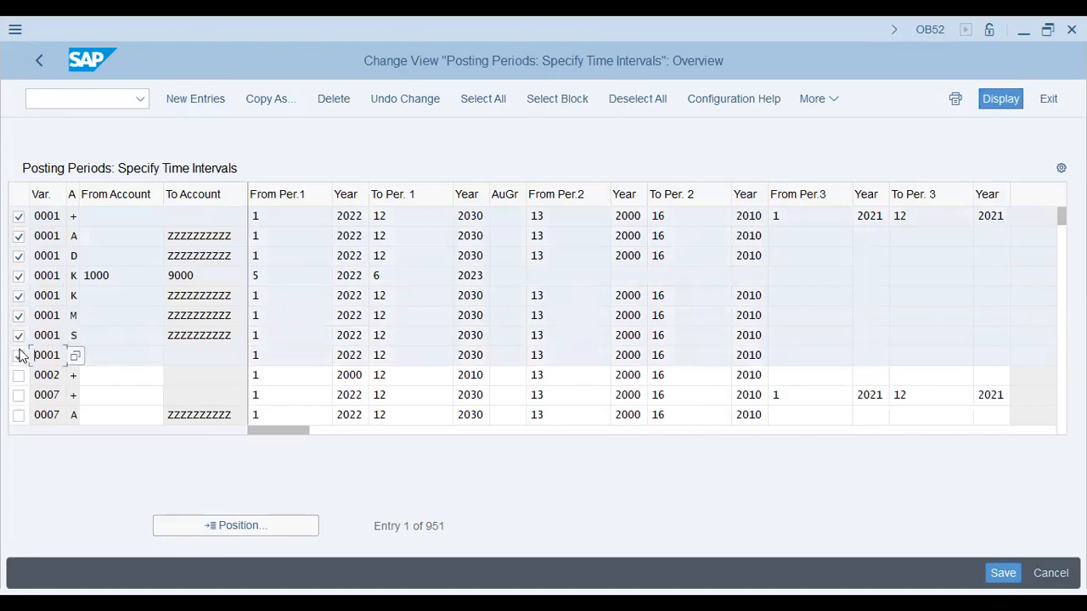
click(272, 101)
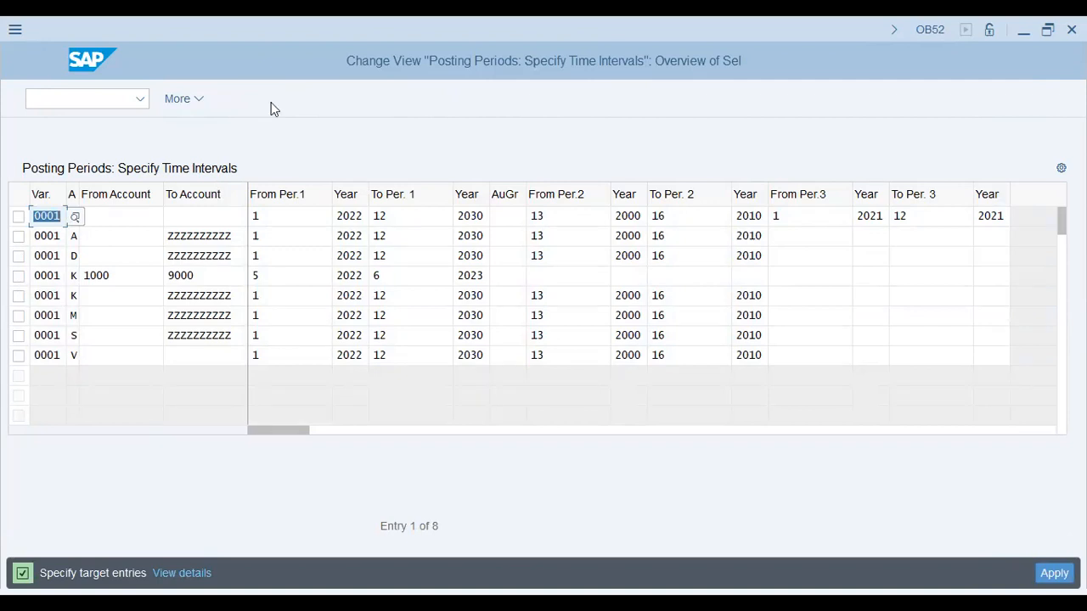
Set the target variant to AA42 for the copied entries of account types +, A, D and K with accounts 1000 to 9000
text(AA42)
key(Down)
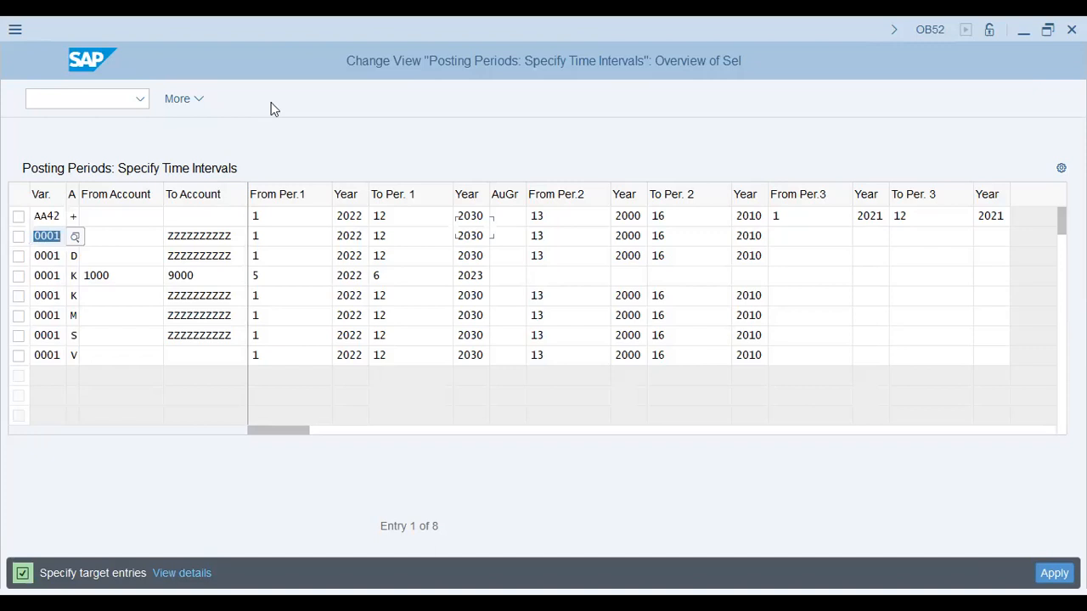
text(AA42)
key(shift+End)
key(Down)
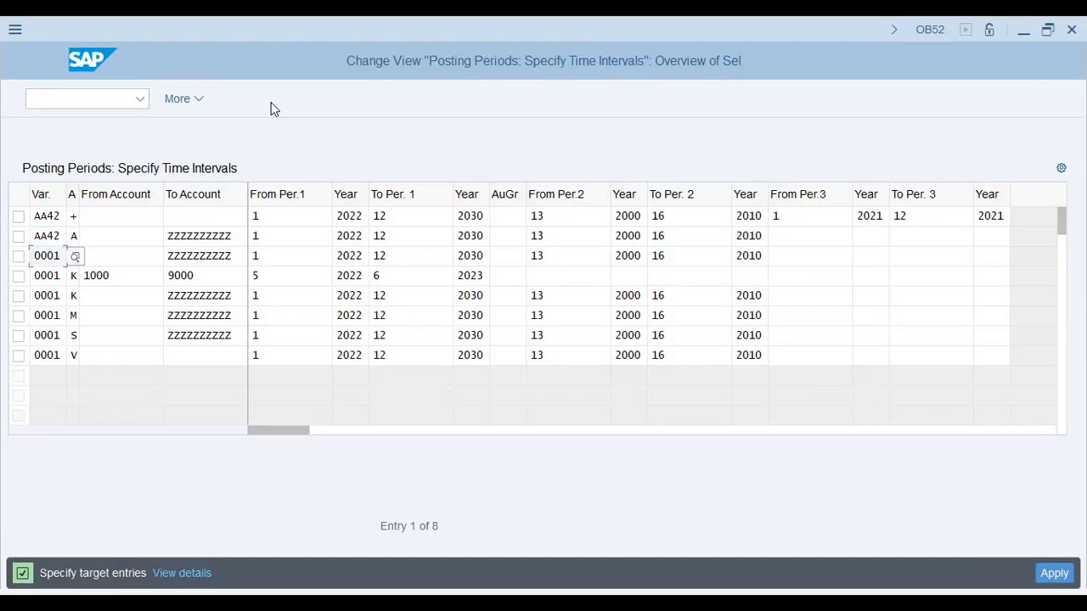
key(shift+End)
key(BackSpace)
key(BackSpace)
key(BackSpace)
text(AA42)
key(Down)
text(AA42)
key(Down)
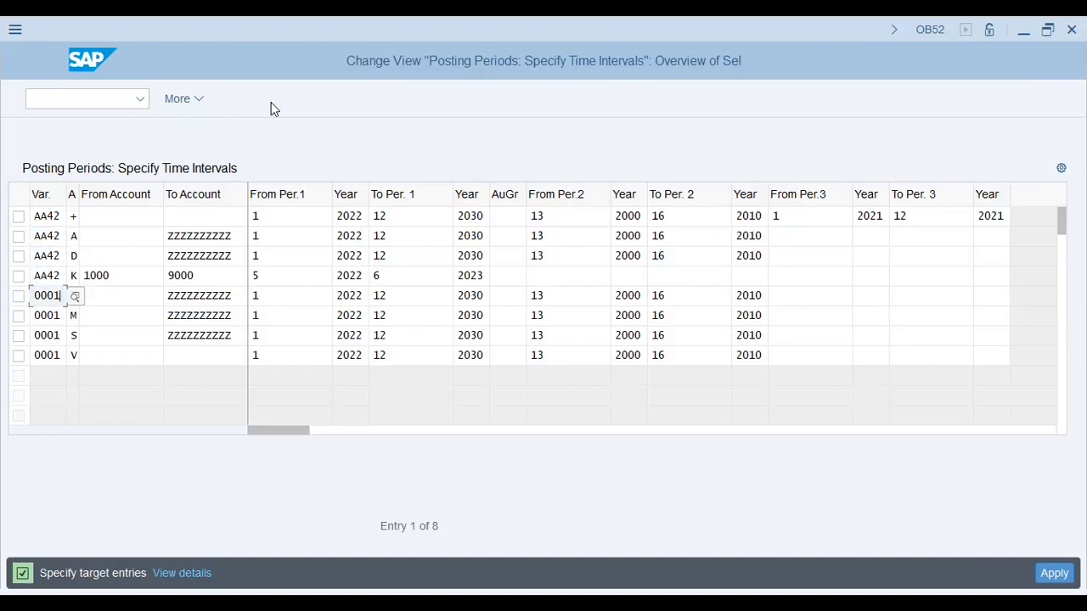
Set the target variant to AA42 for the copied K entry ending at account ZZZZZZZZZZ and the M entry
key(shift+Left)
key(shift+Left)
key(shift+Left)
key(shift+Left)
text(AA42)
key(Down)
key(shift+Left)
key(shift+Left)
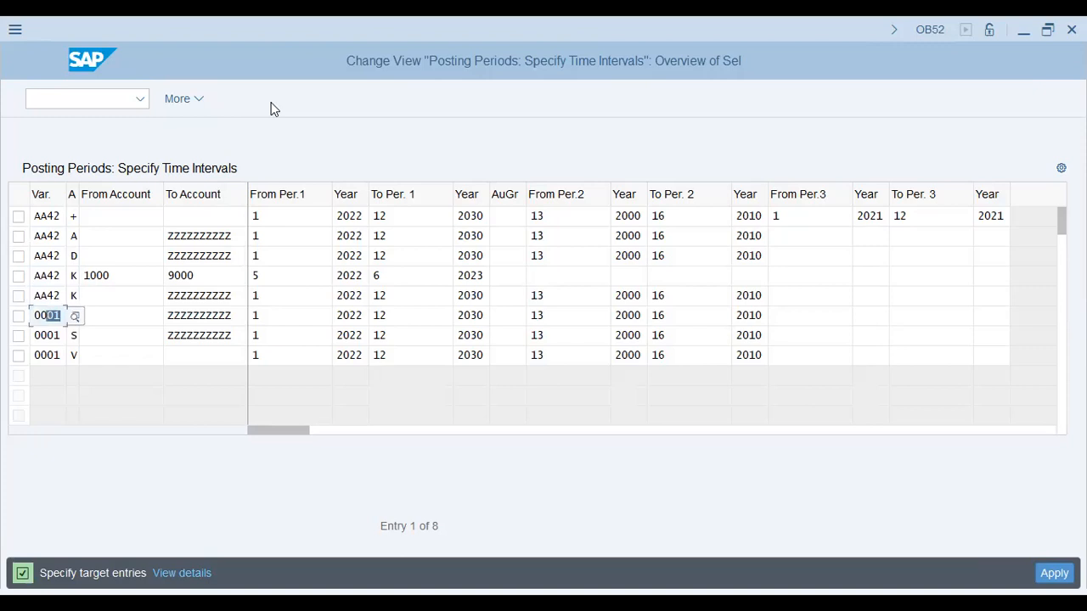
key(shift+Left)
key(shift+Left)
text(AA42)
key(Down)
Set the target variant to AA42 for the copied S and V entries and apply the copy
key(shift+Left)
key(shift+Left)
key(shift+Left)
key(shift+Left)
text(AA42)
key(Down)
key(shift+Left)
key(shift+Left)
key(shift+Left)
key(shift+Left)
text(AA42)
key(Return)
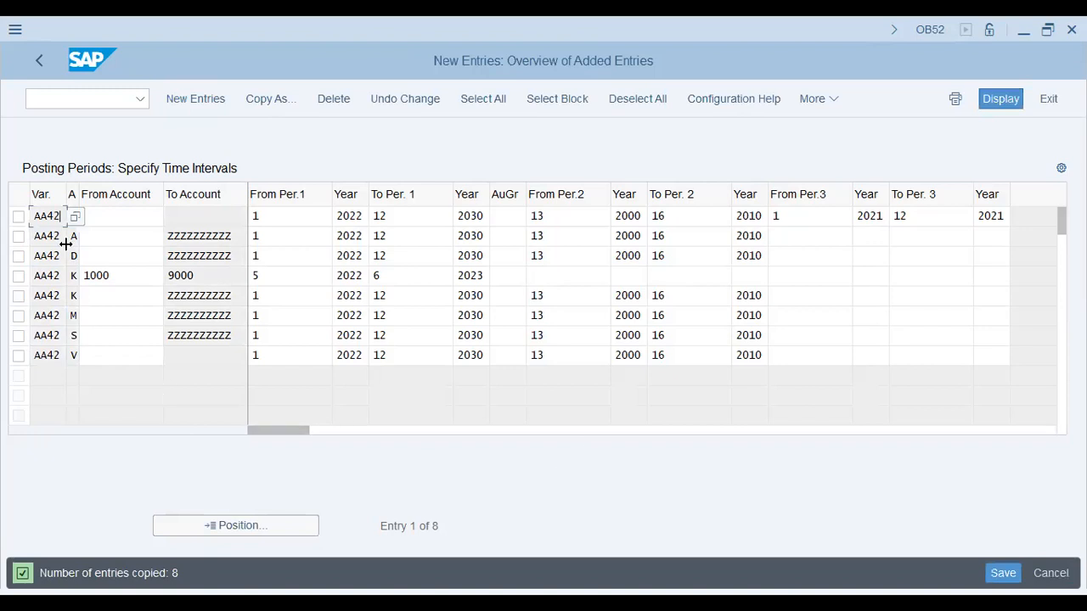
Review the + entry of variant AA42: its account range, first period interval with years, and authorization group
click(119, 221)
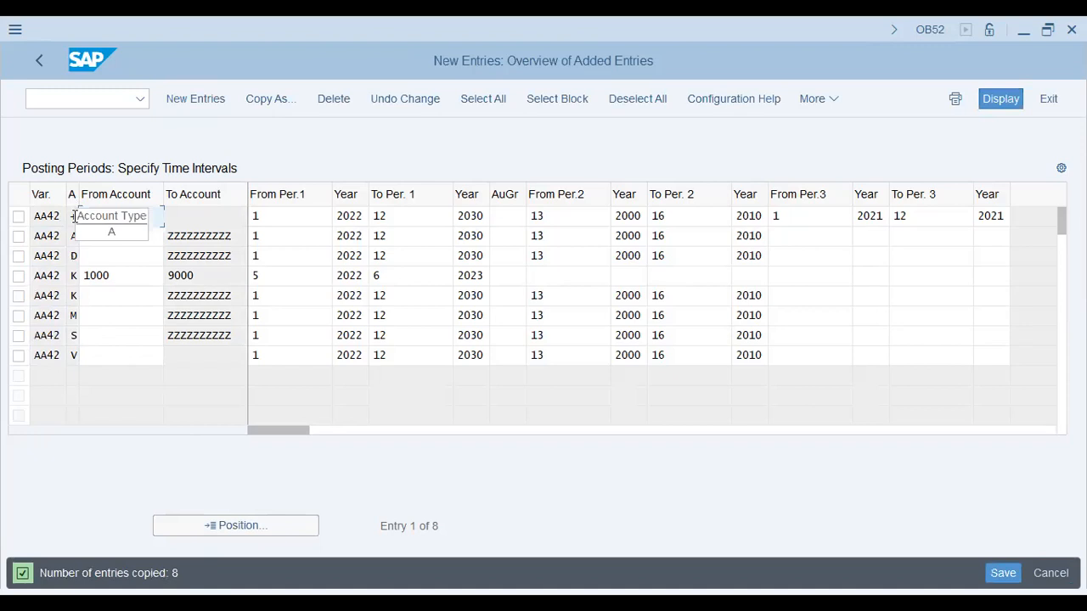
click(186, 215)
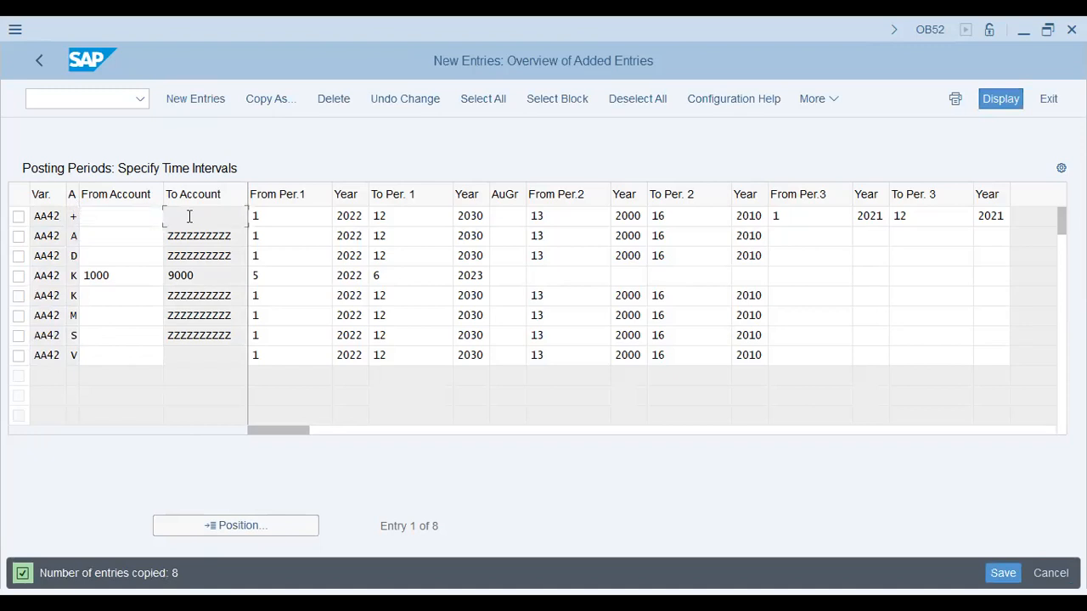
click(134, 214)
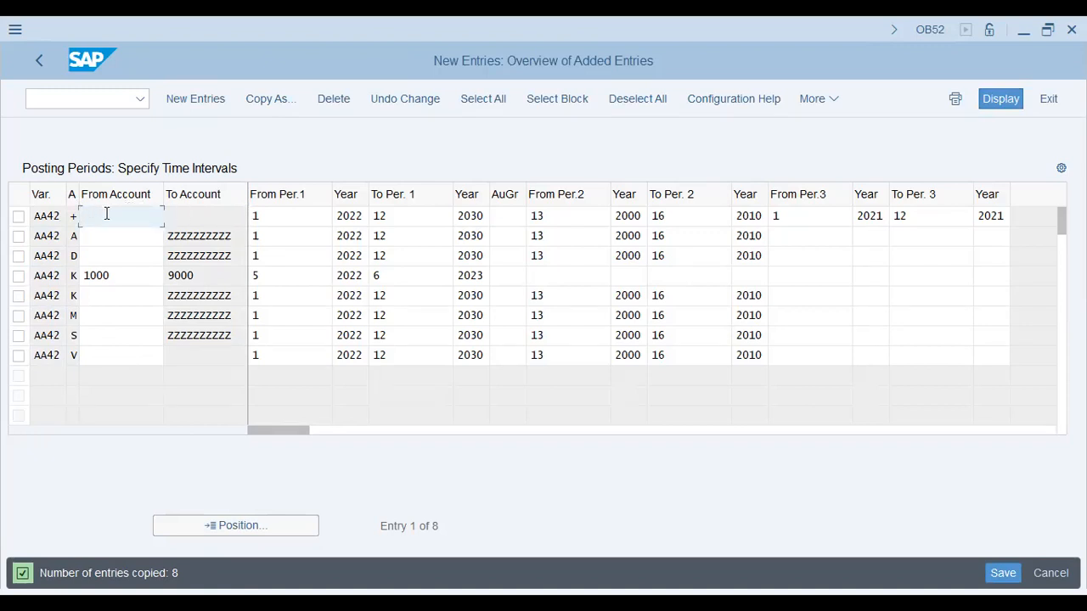
click(239, 215)
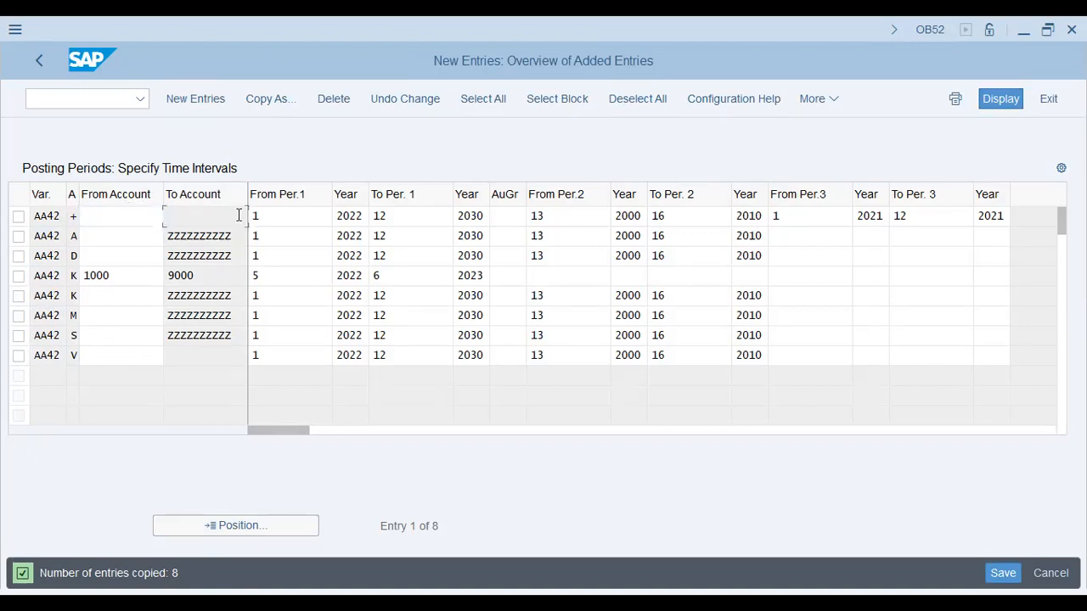
click(303, 217)
click(431, 216)
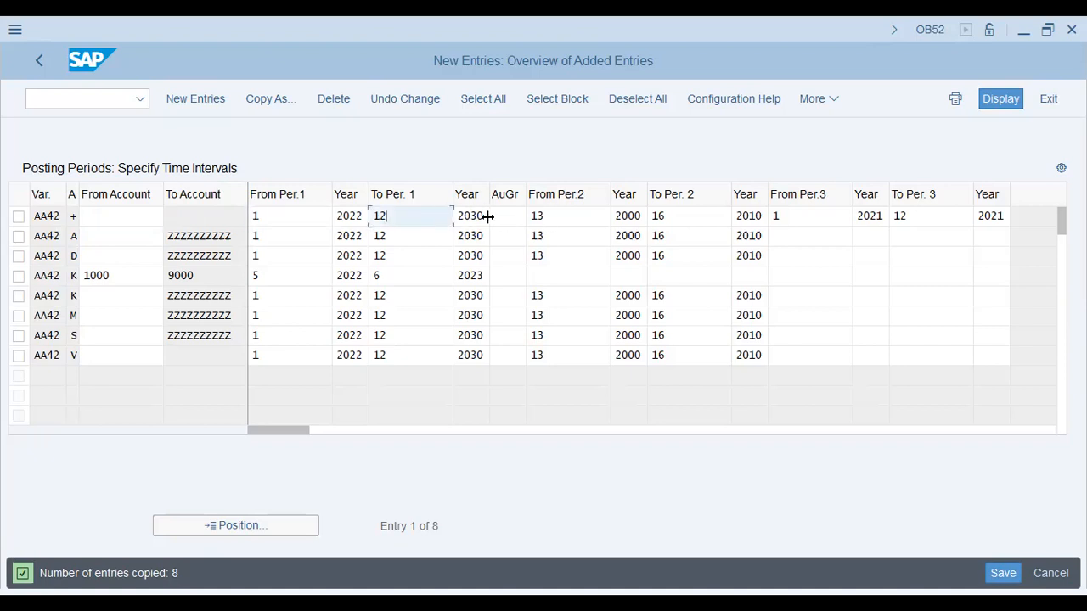
double_click(488, 216)
click(497, 216)
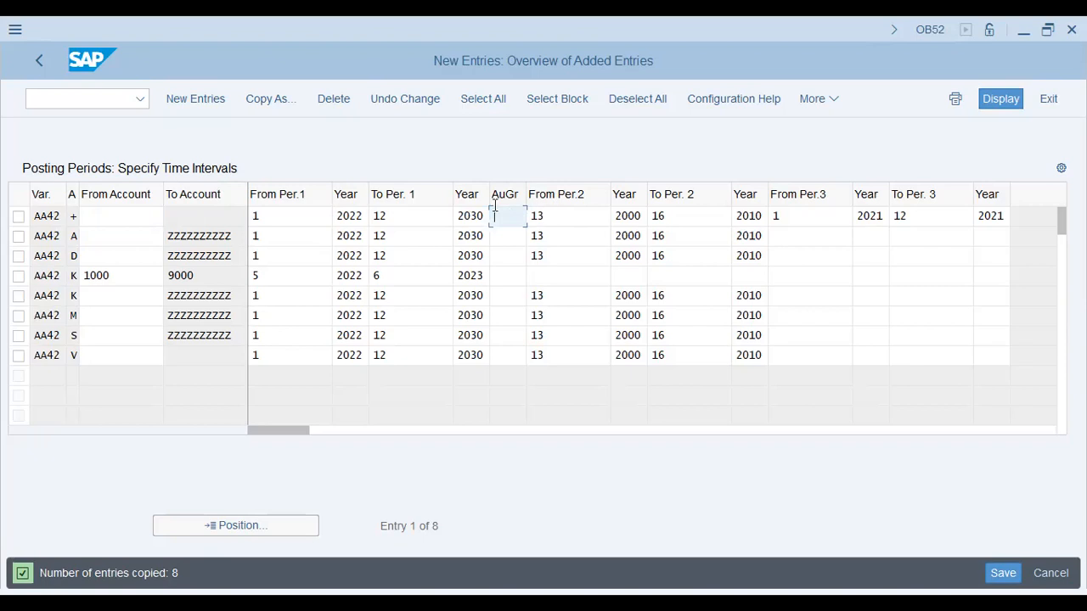
Examine the second period interval of the AA42 + entry, covering the special periods
click(563, 221)
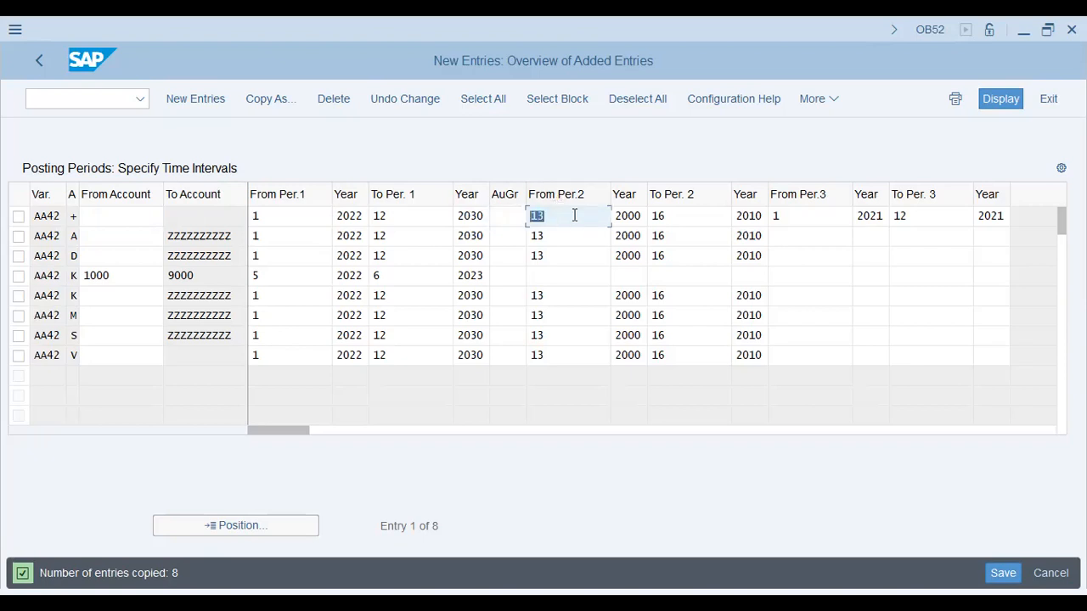
click(682, 216)
click(575, 216)
drag(575, 214, 523, 217)
key(Tab)
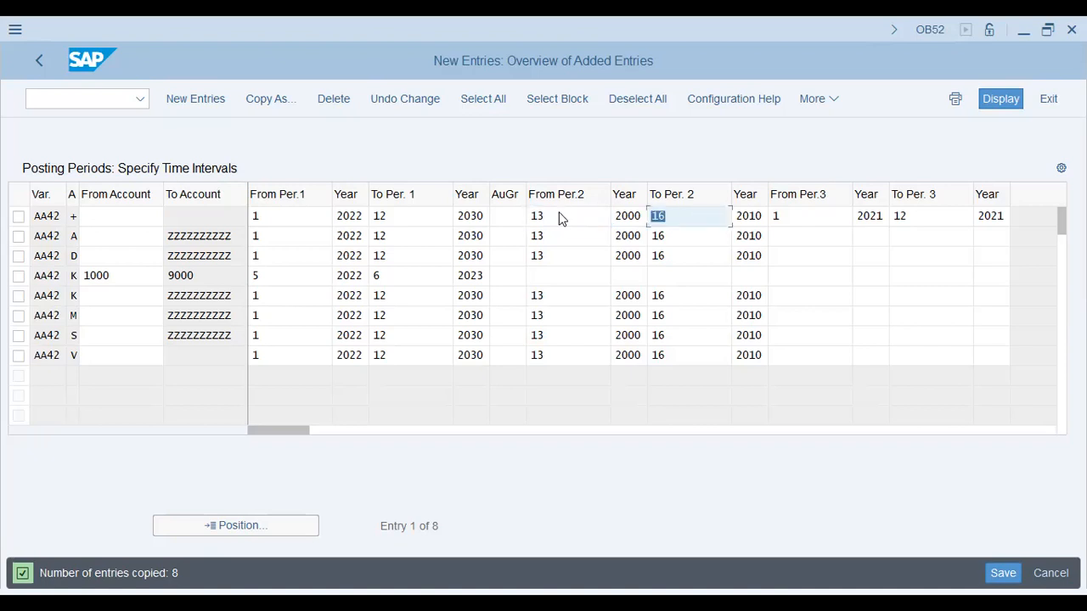
double_click(560, 216)
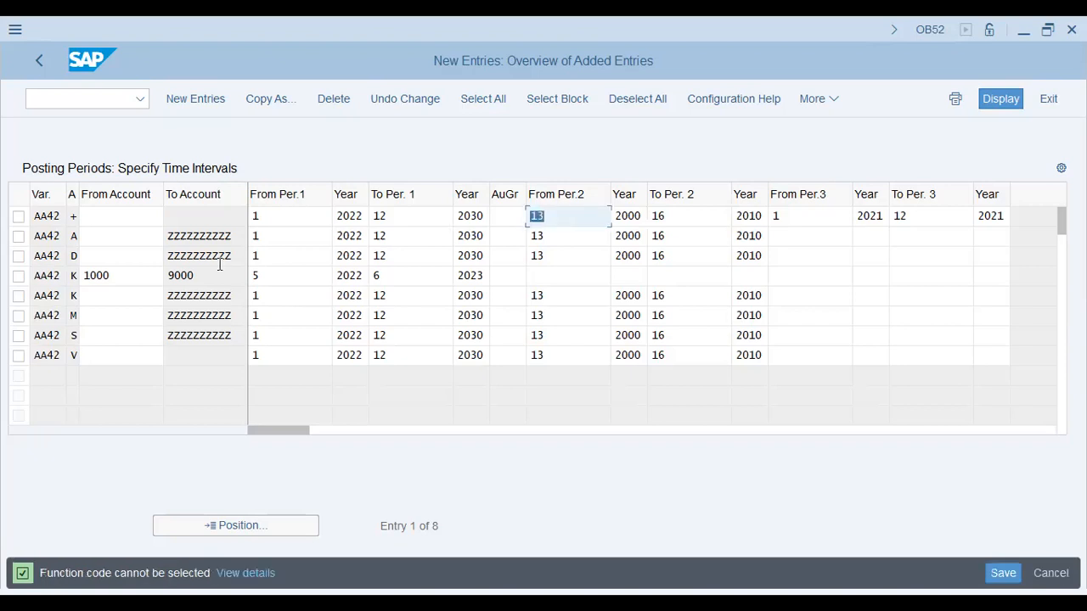
Delete the AA42 entry for account type K with the account range 1000 to 9000
click(74, 237)
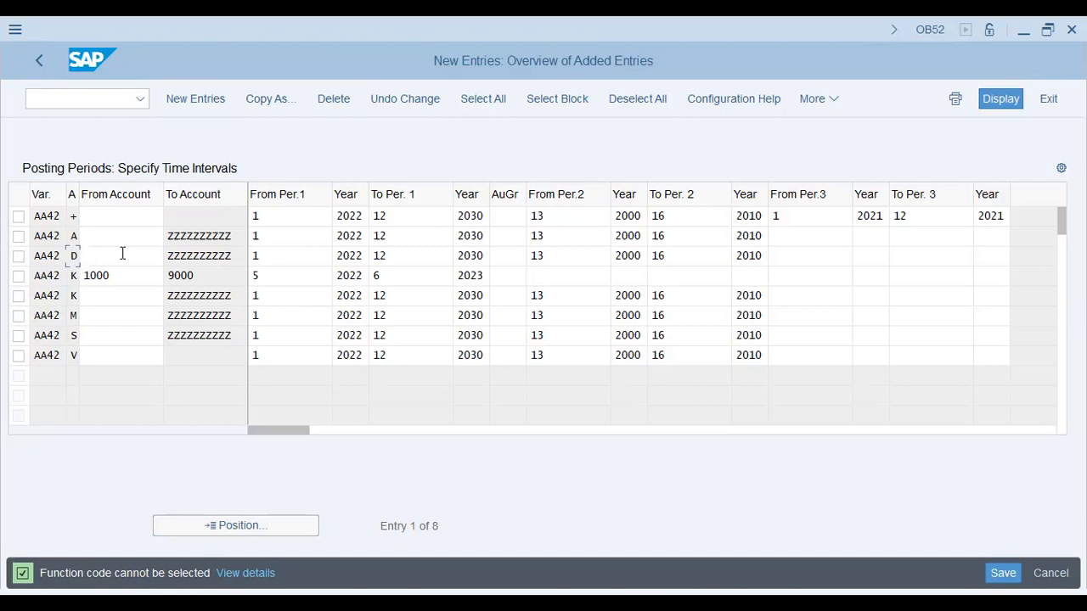
click(99, 261)
click(98, 275)
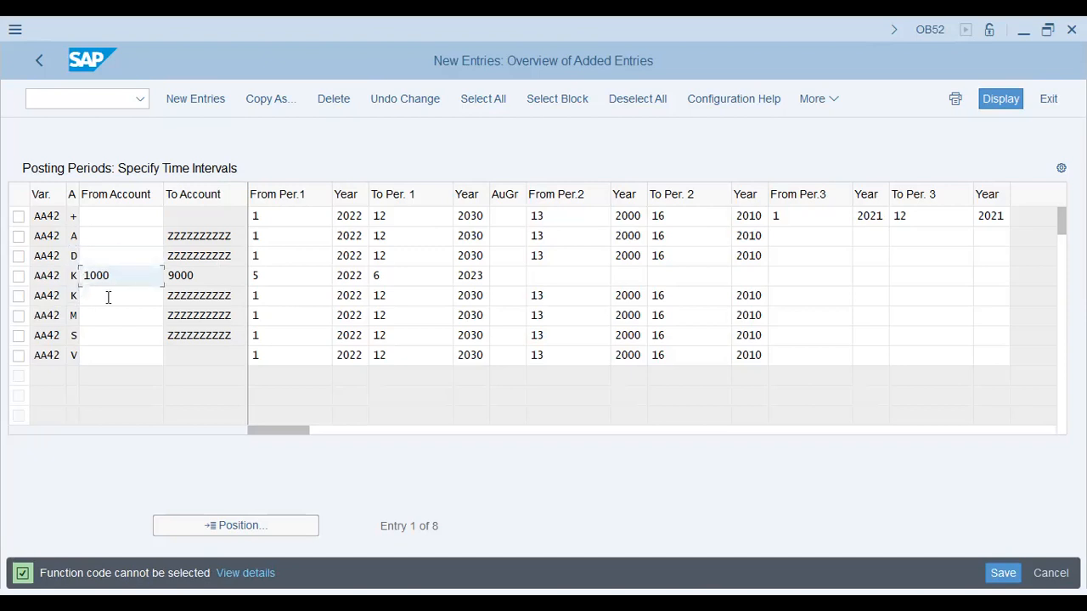
click(108, 298)
click(101, 274)
click(20, 277)
click(333, 98)
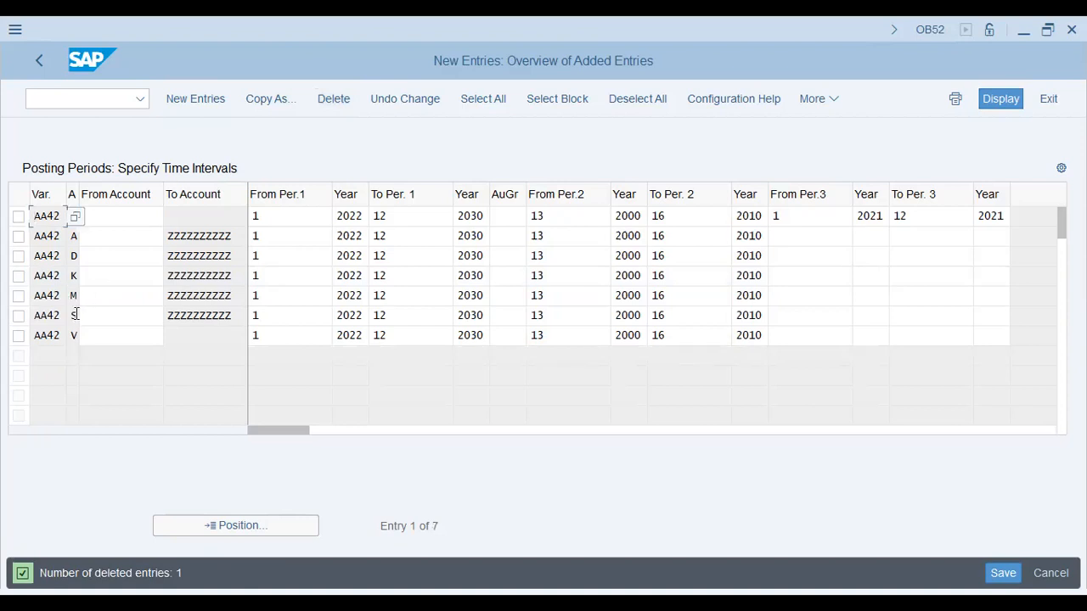
Look up the possible account types and their descriptions from the AA42 V entry
click(92, 318)
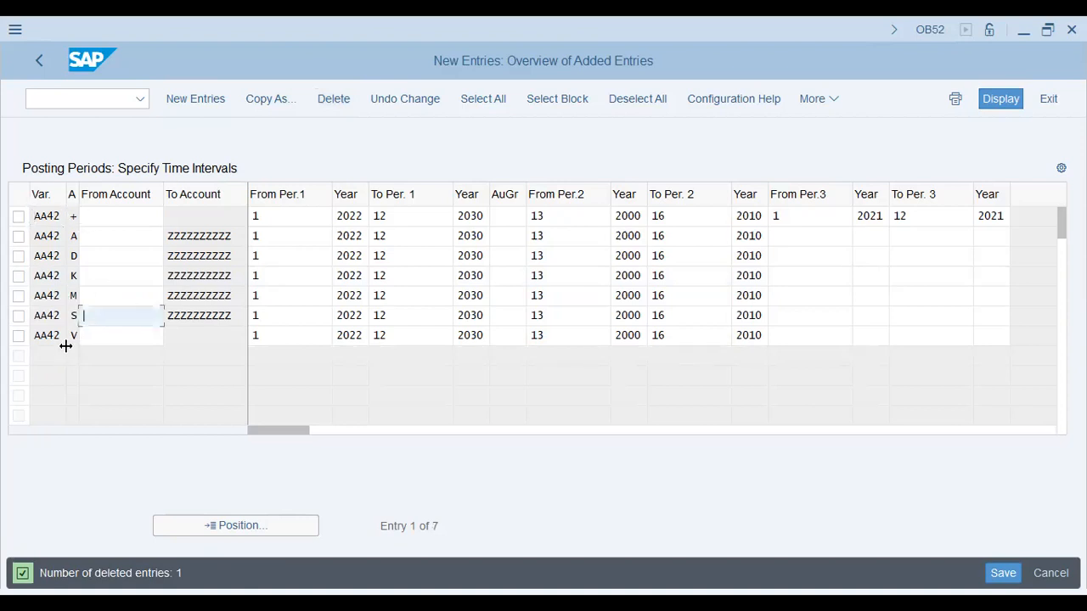
click(74, 337)
text(V)
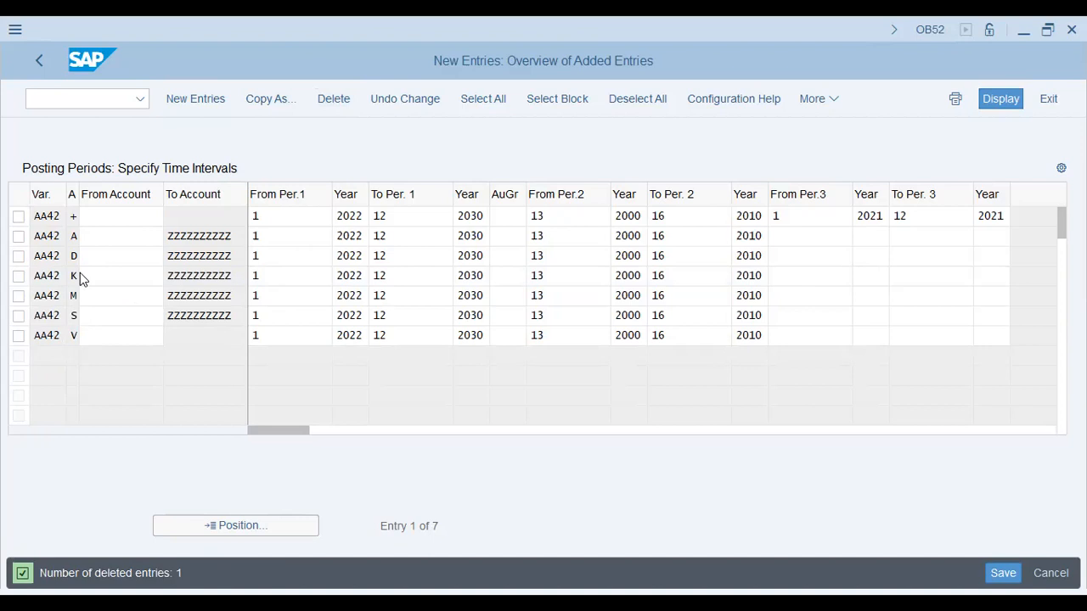
key(F4)
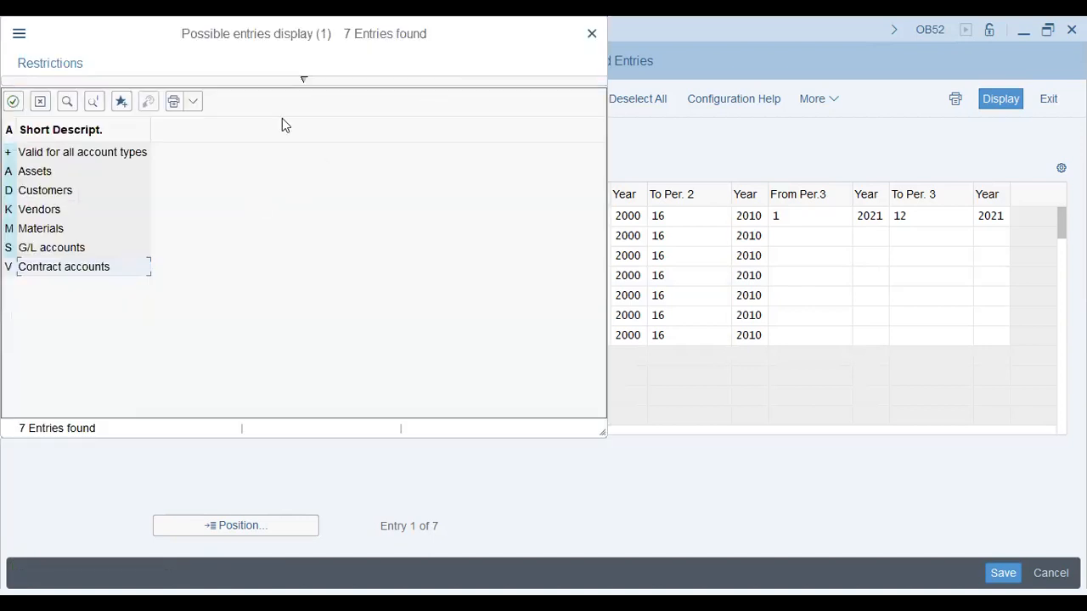
key(Escape)
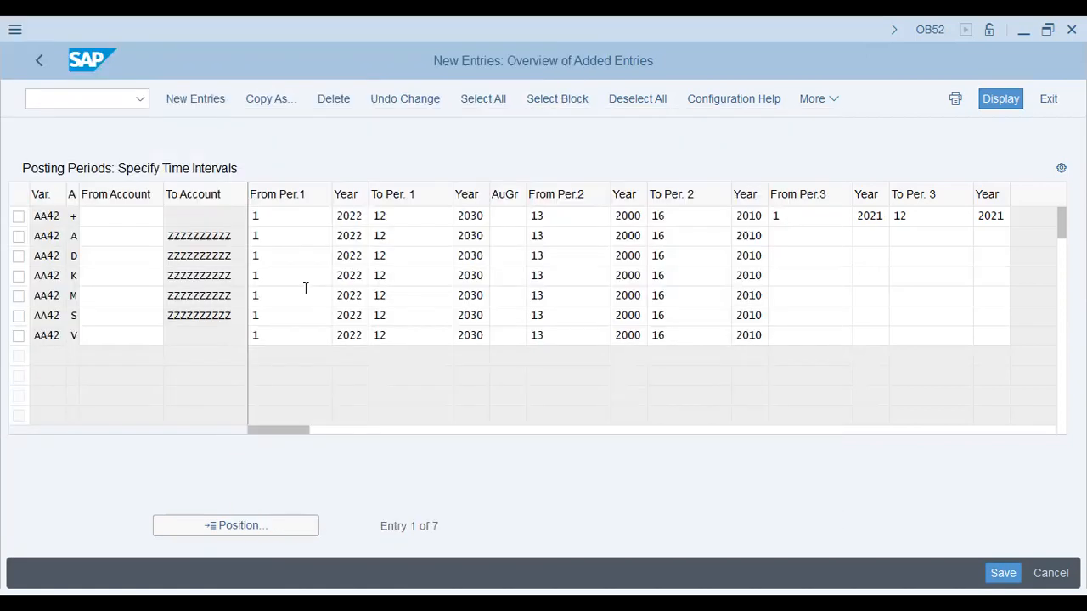
Delete the AA42 entry for account type V and save the posting period entries
click(19, 337)
click(334, 102)
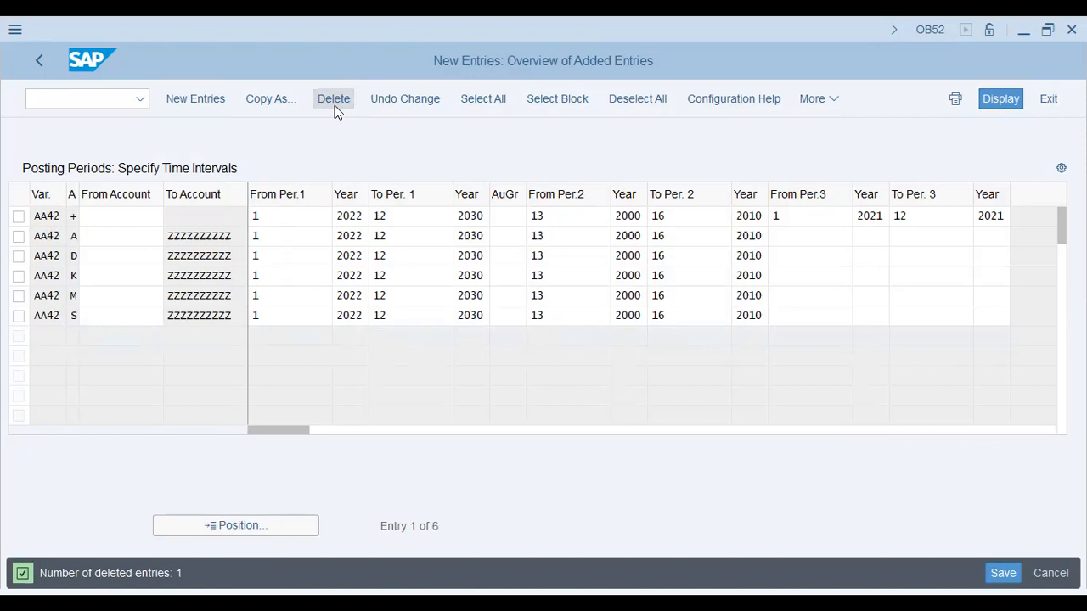
key(ctrl+s)
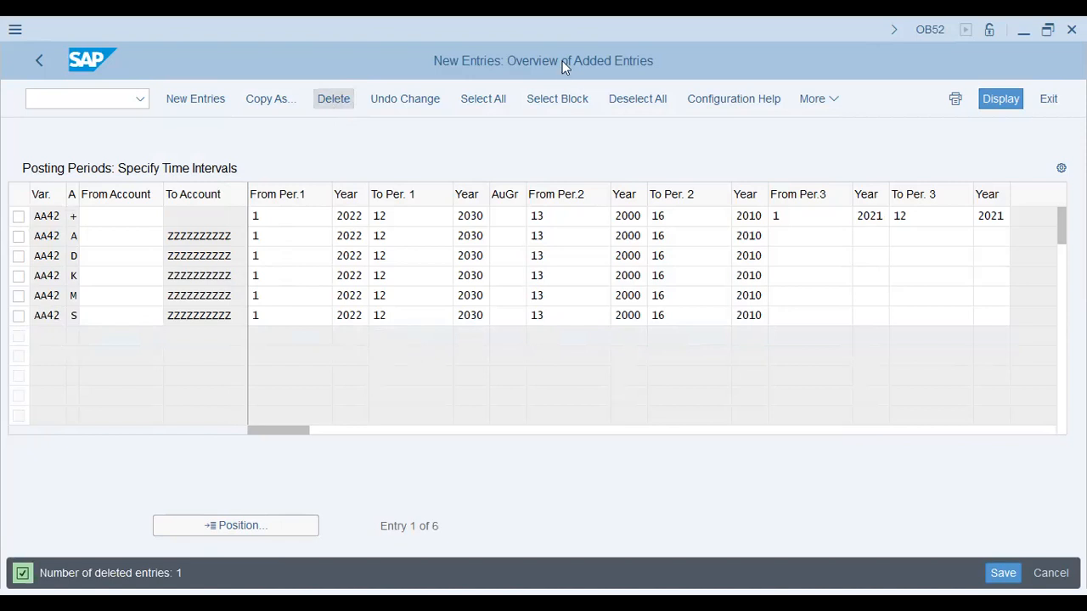